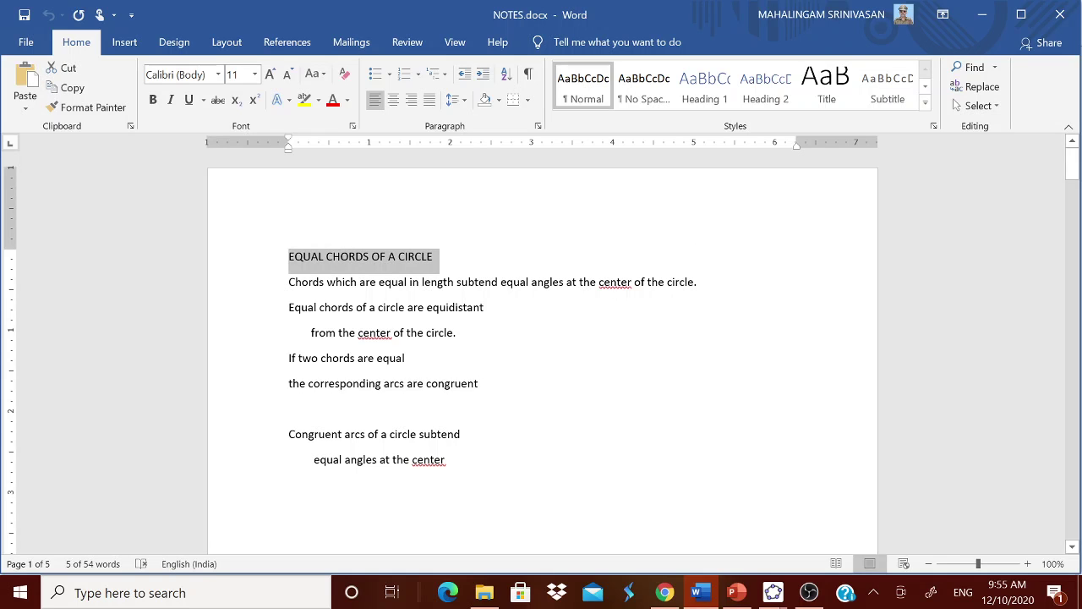
# - Switch to GeoGebra Classic 5, add the text "EQUAL CHORDS OF A CIRCLE" and move it to the upper middle of the drawing area
pyautogui.moveTo(772, 591)
pyautogui.click(833, 544)
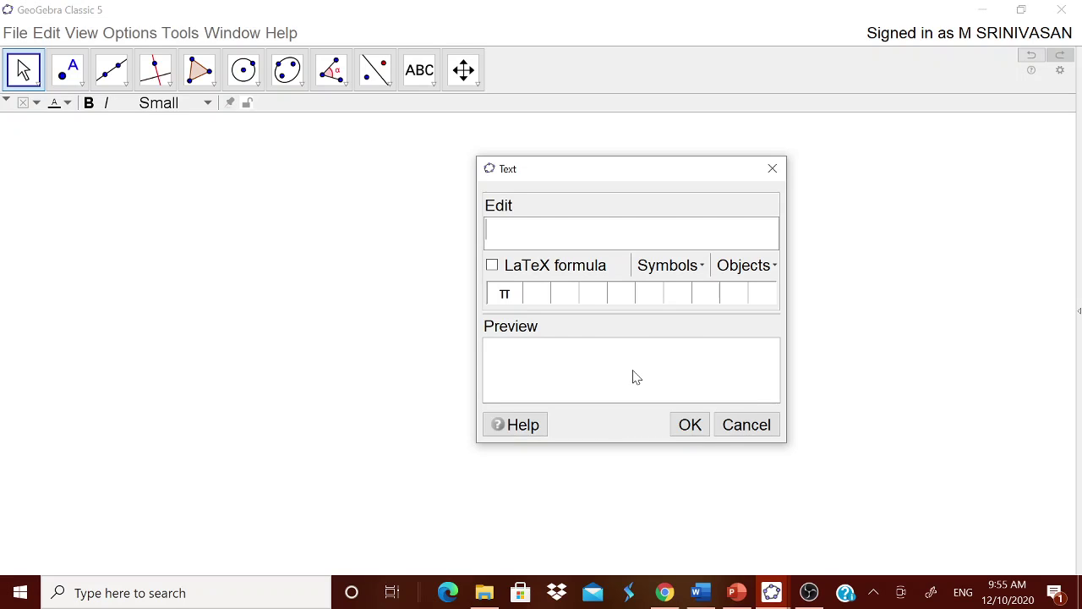
pyautogui.write('EQUAL CHORDS OF A CIRCLE')
pyautogui.click(690, 424)
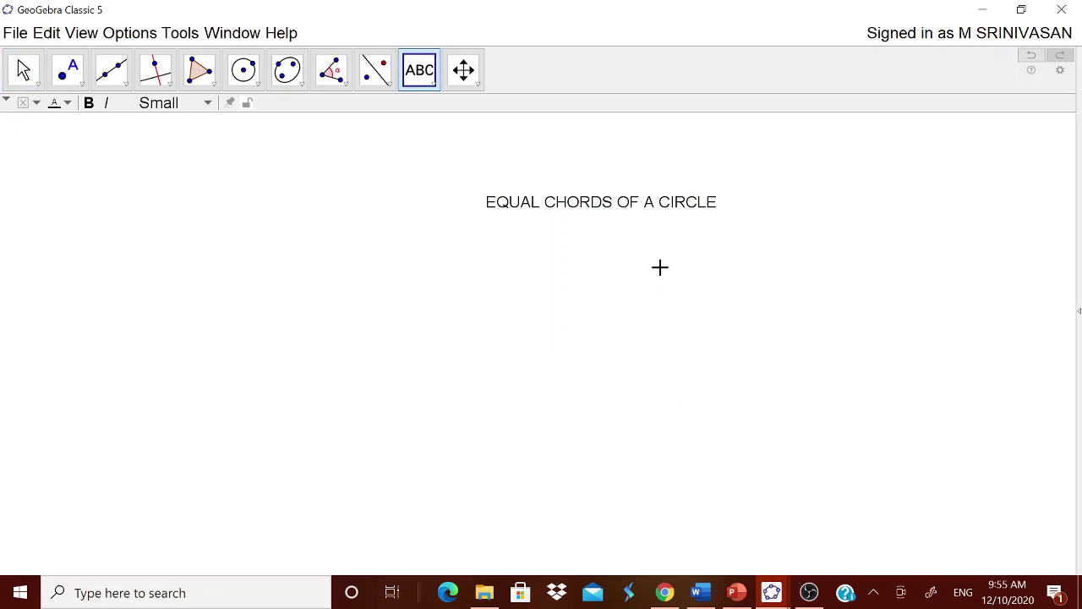
pyautogui.moveTo(630, 214); pyautogui.dragTo(678, 157)
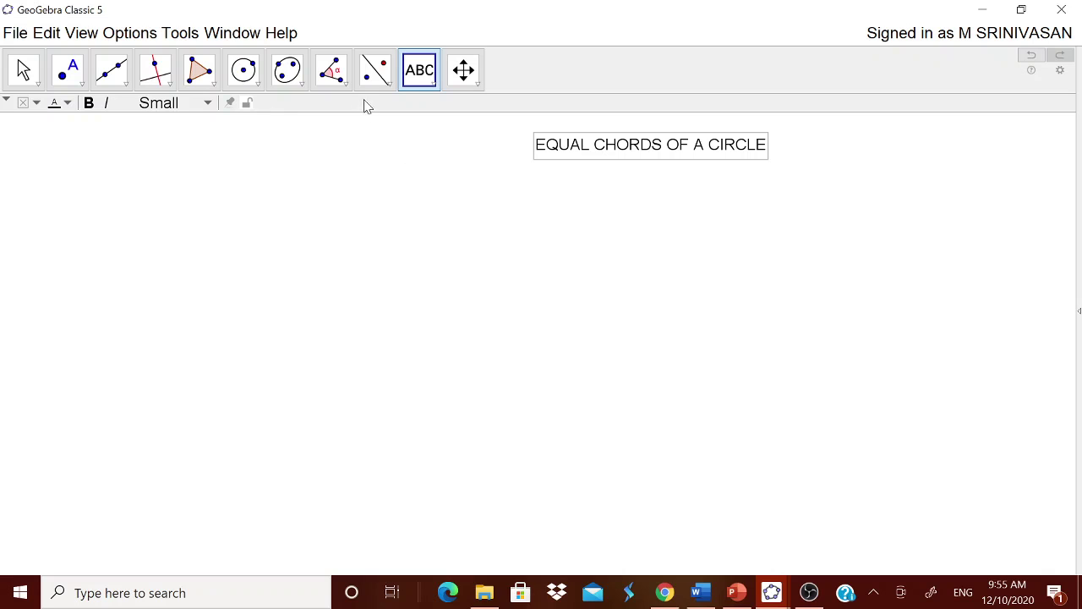
# - Create an integer slider n with a maximum of 10 and place it to the right of the title text
pyautogui.click(434, 83)
pyautogui.click(435, 141)
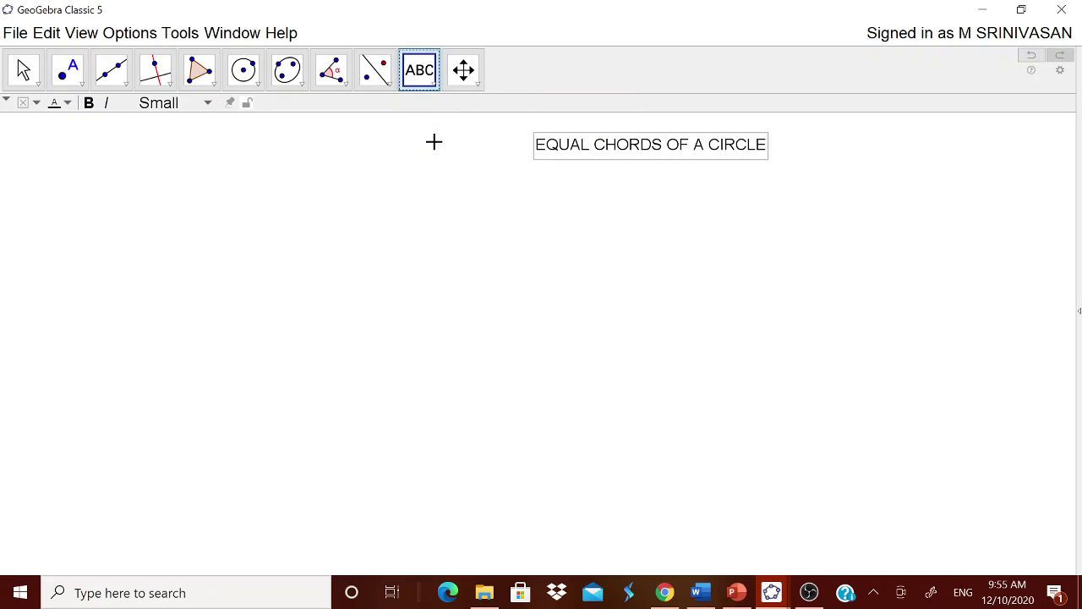
pyautogui.click(436, 83)
pyautogui.click(437, 111)
pyautogui.click(376, 302)
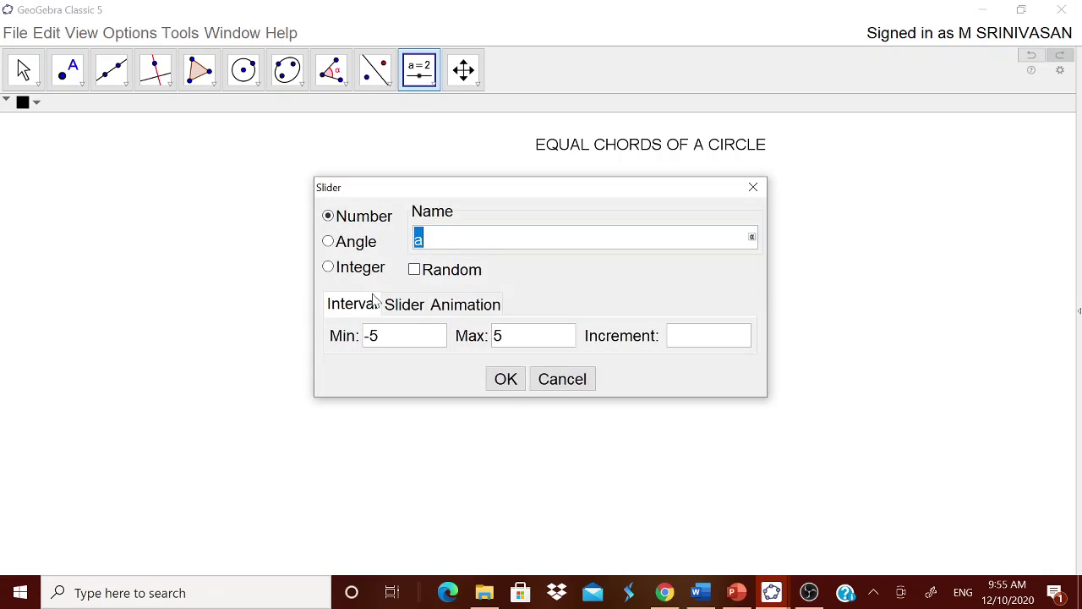
pyautogui.click(358, 267)
pyautogui.moveTo(529, 338); pyautogui.dragTo(490, 337)
pyautogui.write('10')
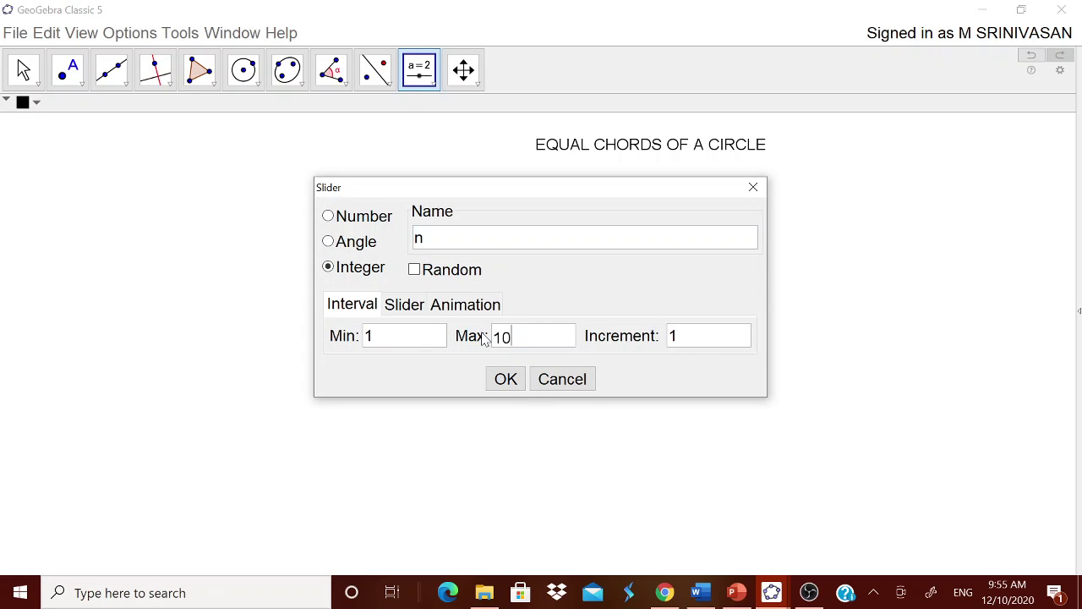
pyautogui.click(508, 378)
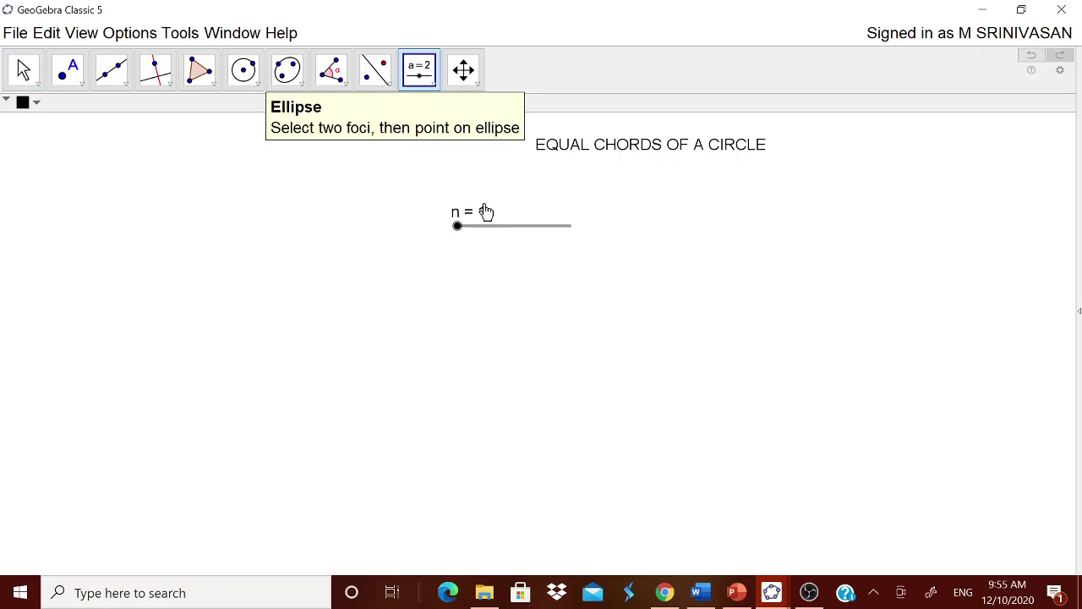
pyautogui.moveTo(485, 228); pyautogui.dragTo(854, 148)
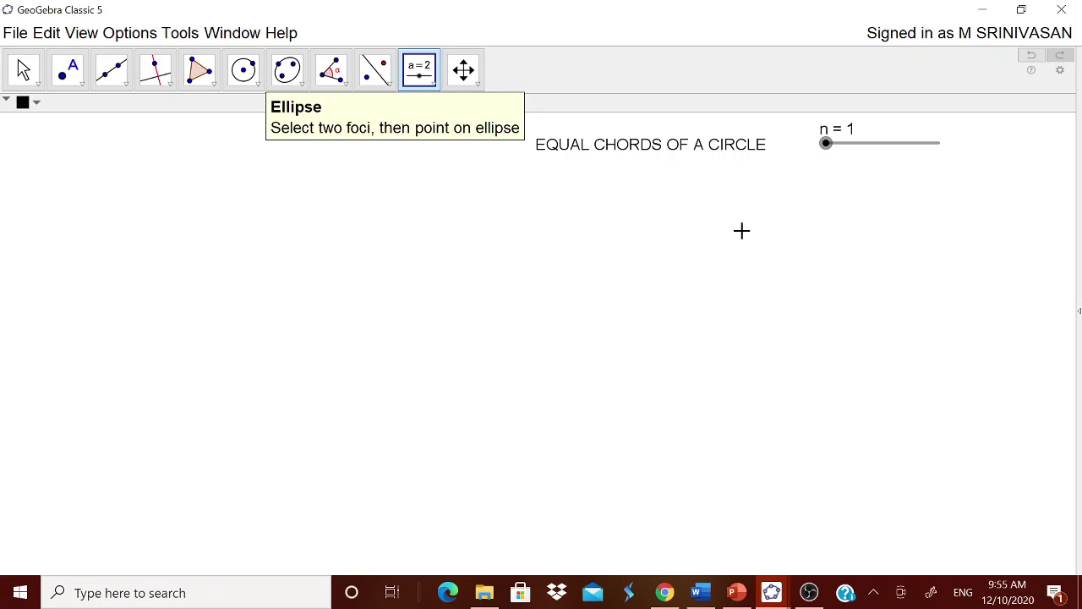
# - Draw a circle of radius n by center and radius in the lower-left part of the drawing area, and set slider n to 4
pyautogui.click(256, 85)
pyautogui.moveTo(288, 85)
pyautogui.moveTo(244, 69)
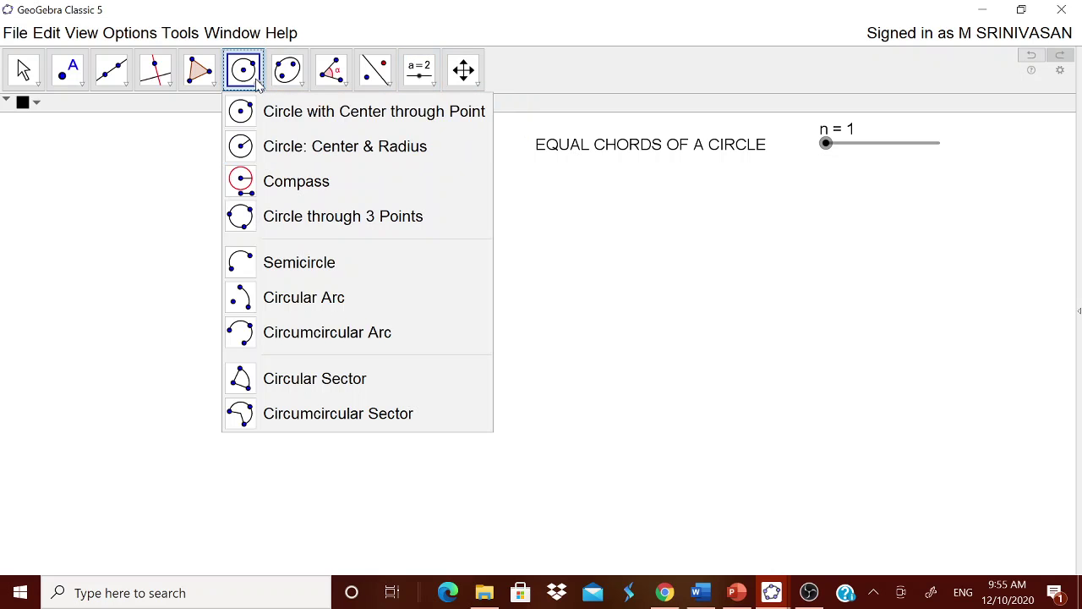
pyautogui.click(283, 139)
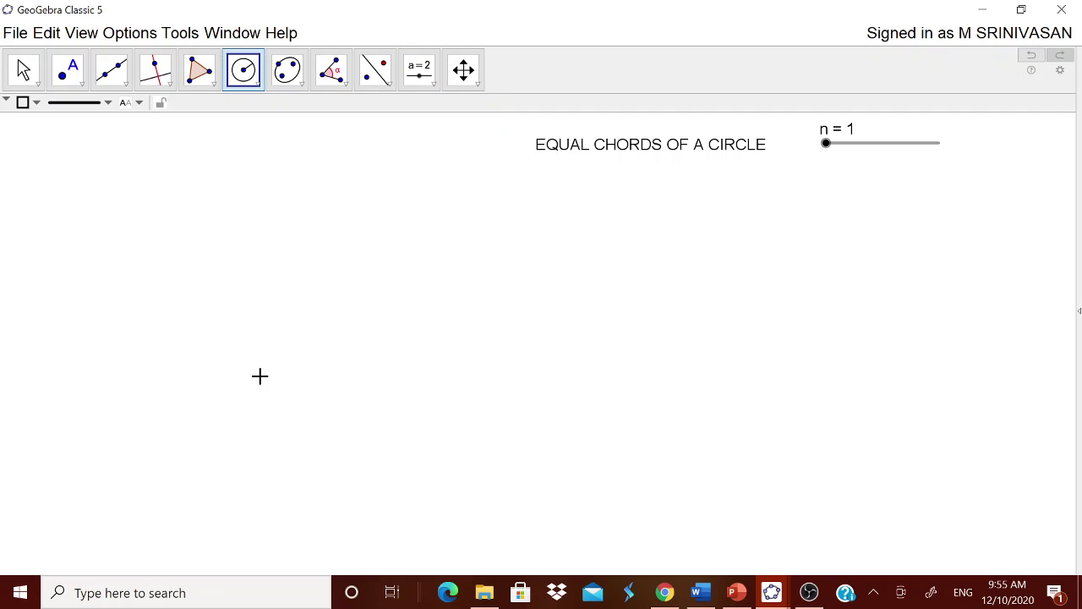
pyautogui.click(245, 372)
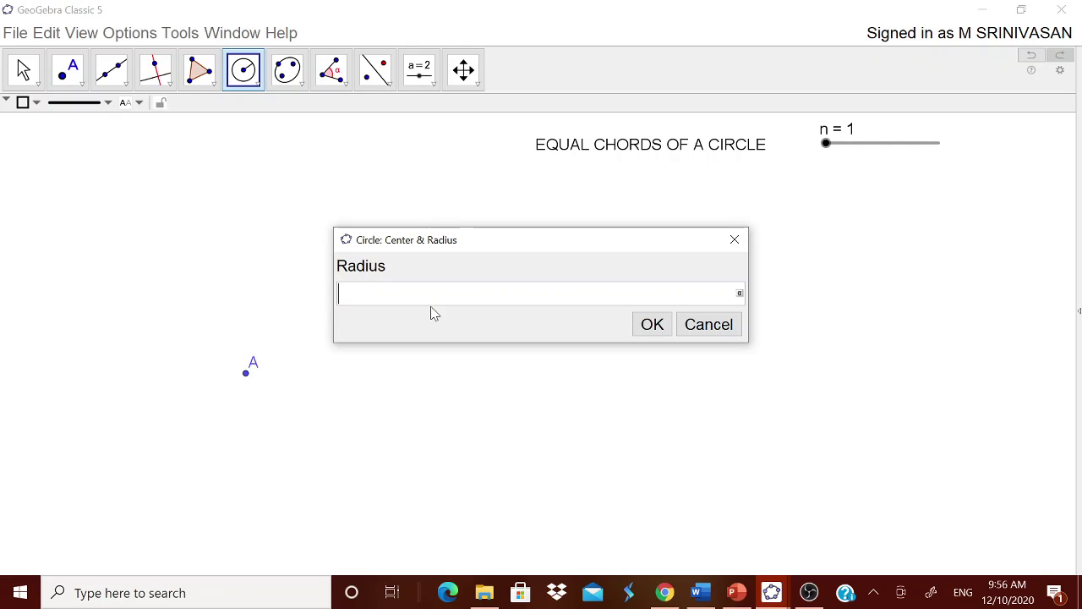
pyautogui.write('n')
pyautogui.click(652, 325)
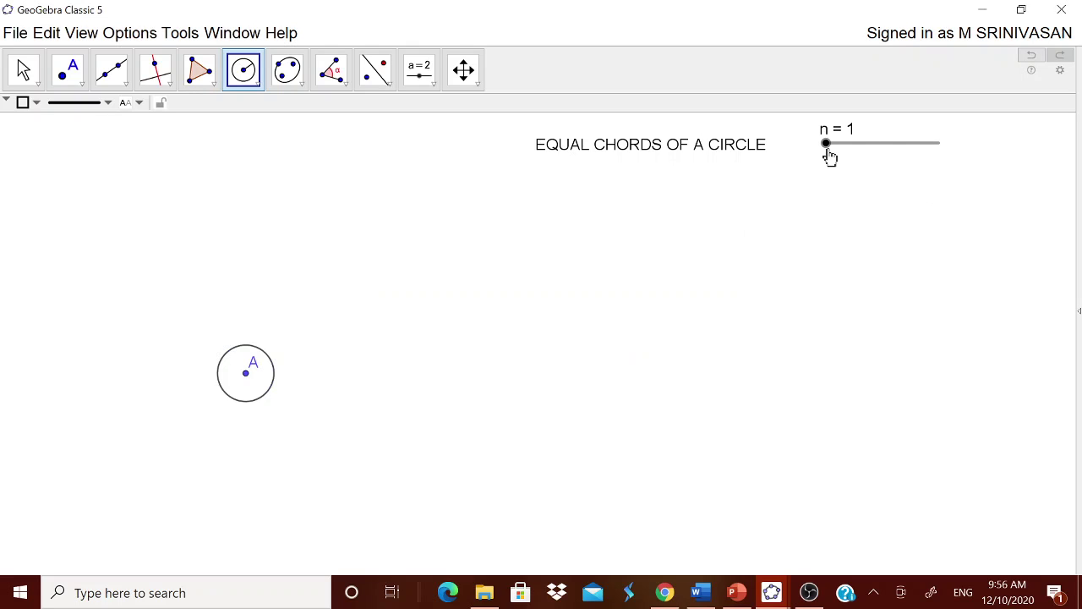
pyautogui.press('Escape')
pyautogui.moveTo(829, 154); pyautogui.dragTo(865, 147)
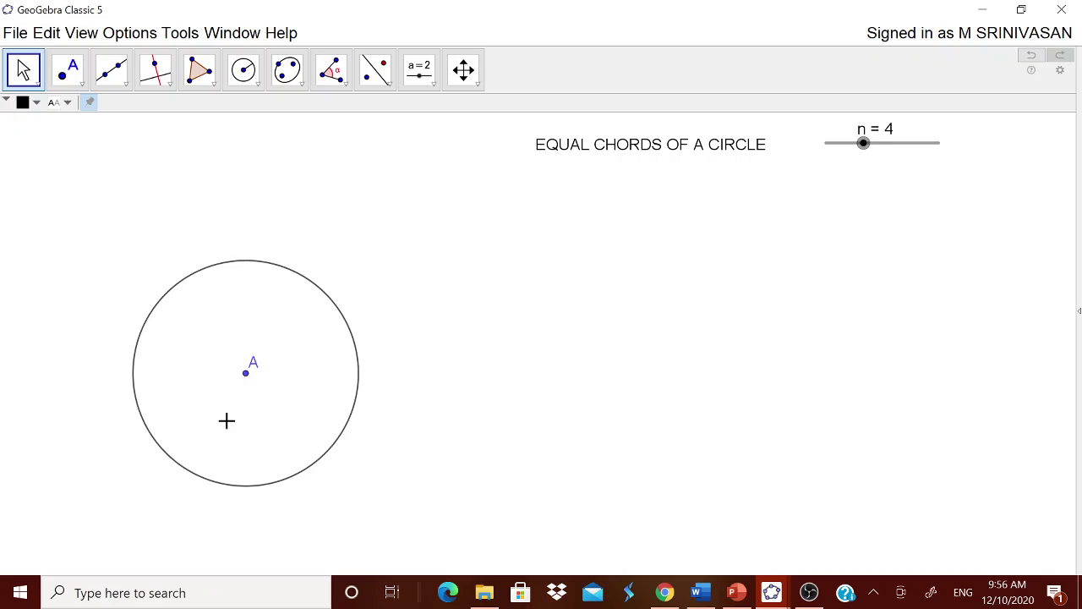
# - Rename the circle's center point to O
pyautogui.rightClick(247, 382)
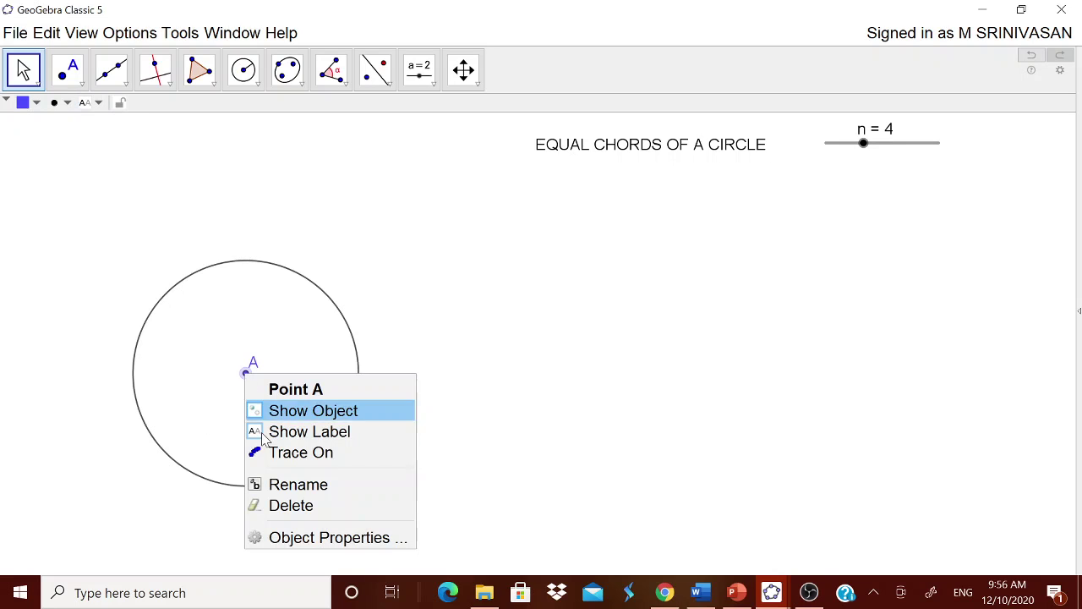
pyautogui.click(279, 485)
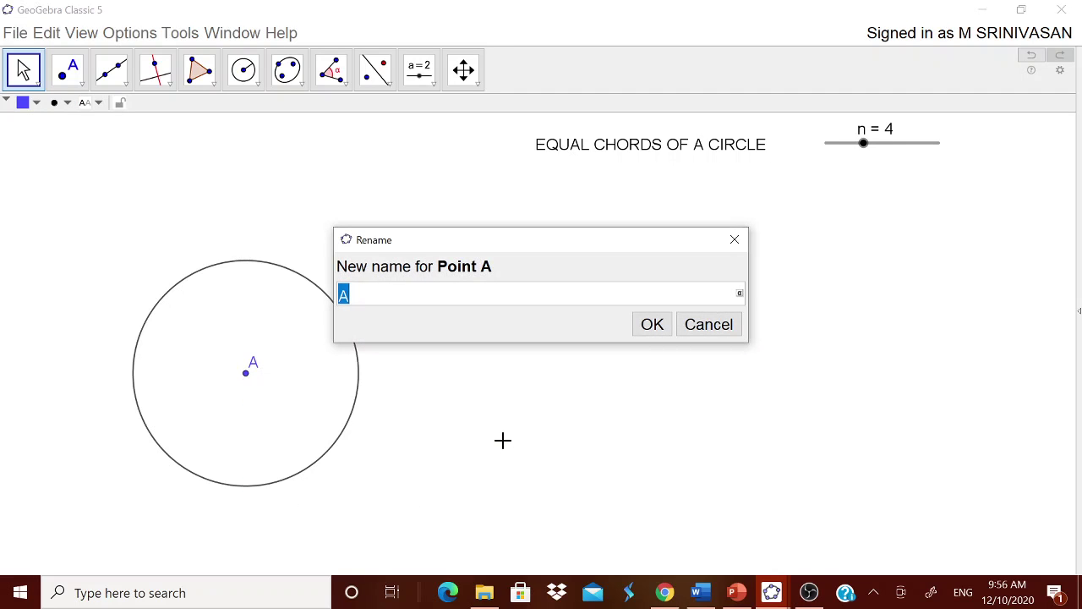
pyautogui.write('O')
pyautogui.click(652, 325)
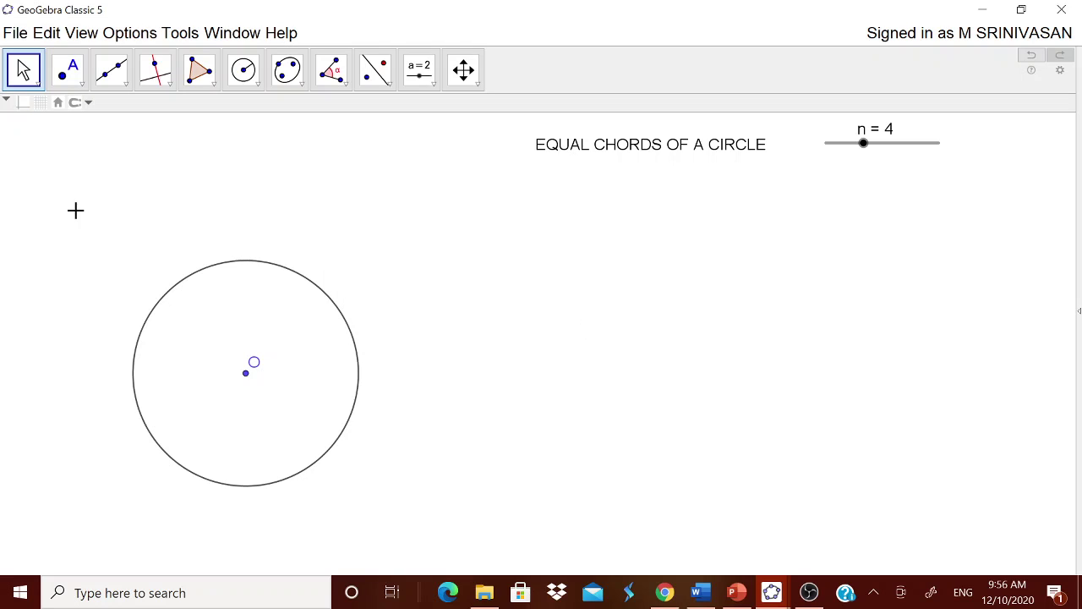
# - Place two points attached to the circle, one at its lower left and one at its lower right
pyautogui.click(82, 78)
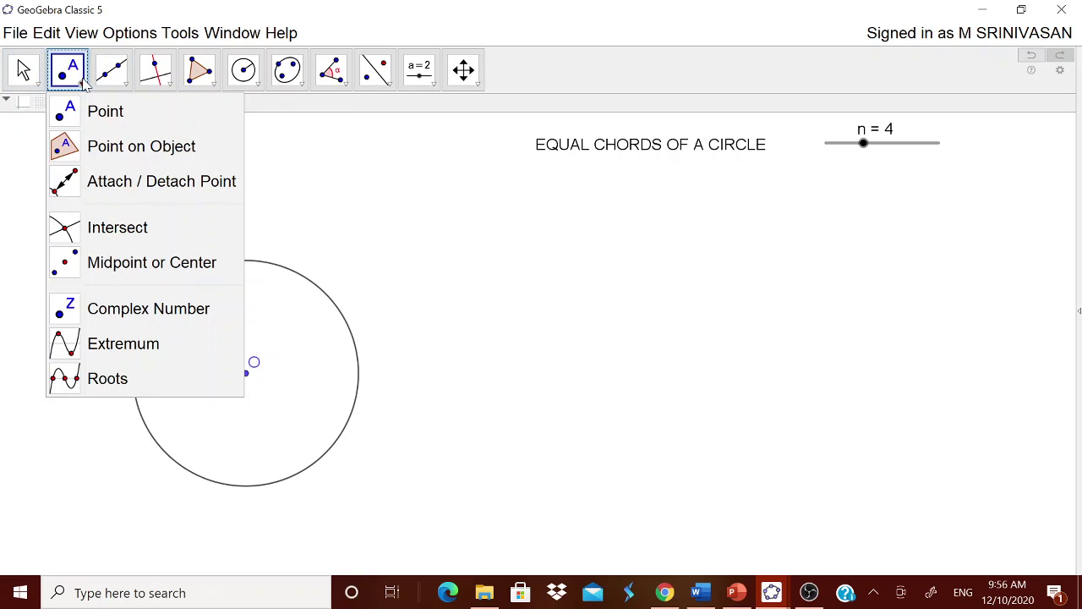
pyautogui.click(112, 148)
pyautogui.click(153, 437)
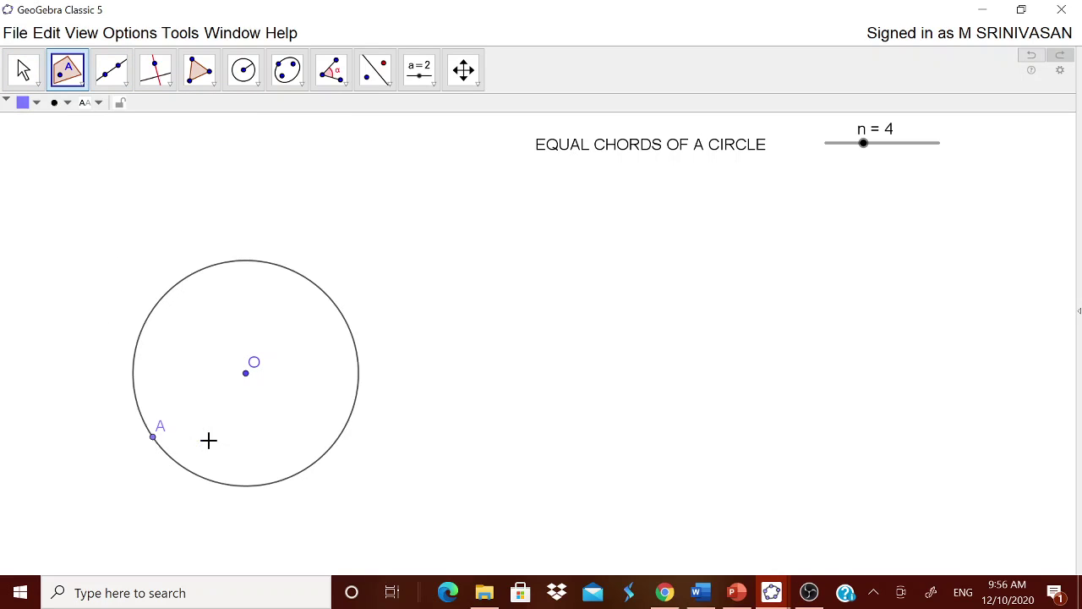
pyautogui.click(335, 441)
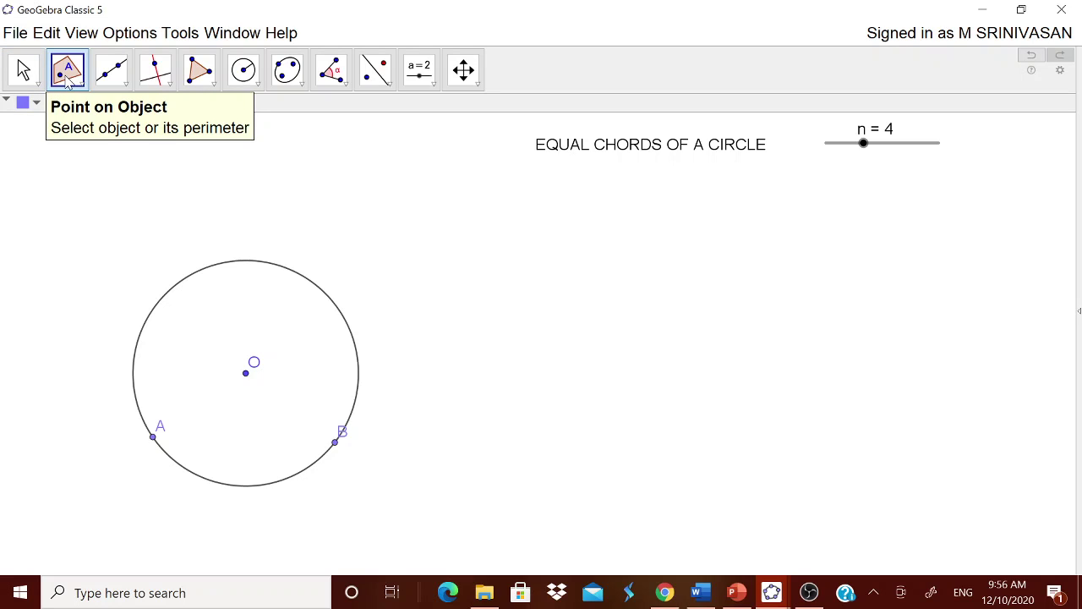
# - Move the labels of points A and B outside the circle
pyautogui.press('Escape')
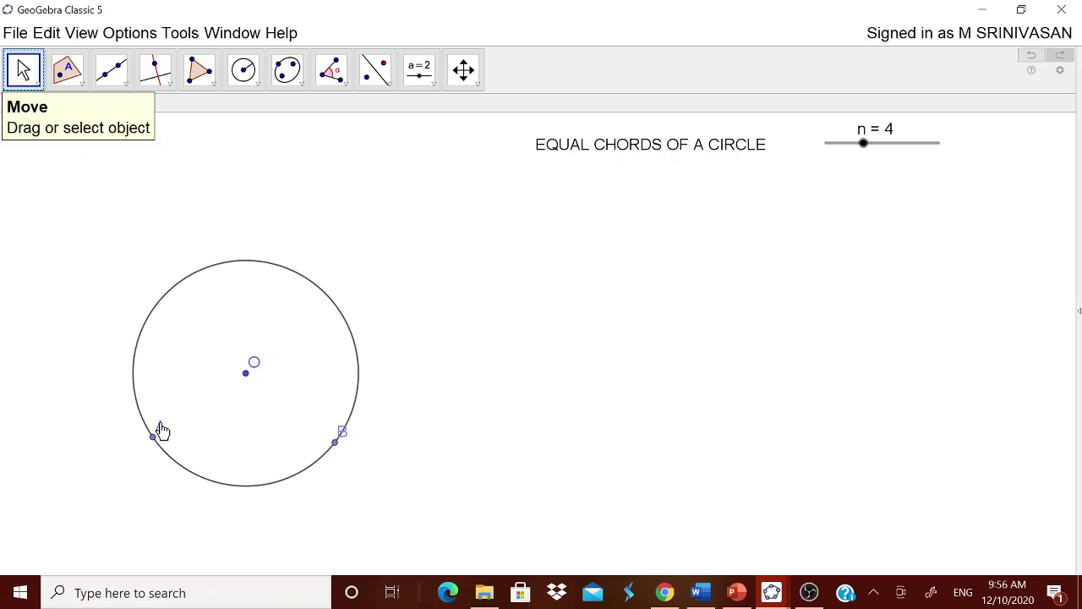
pyautogui.moveTo(158, 429); pyautogui.dragTo(125, 446)
pyautogui.moveTo(343, 439); pyautogui.dragTo(362, 450)
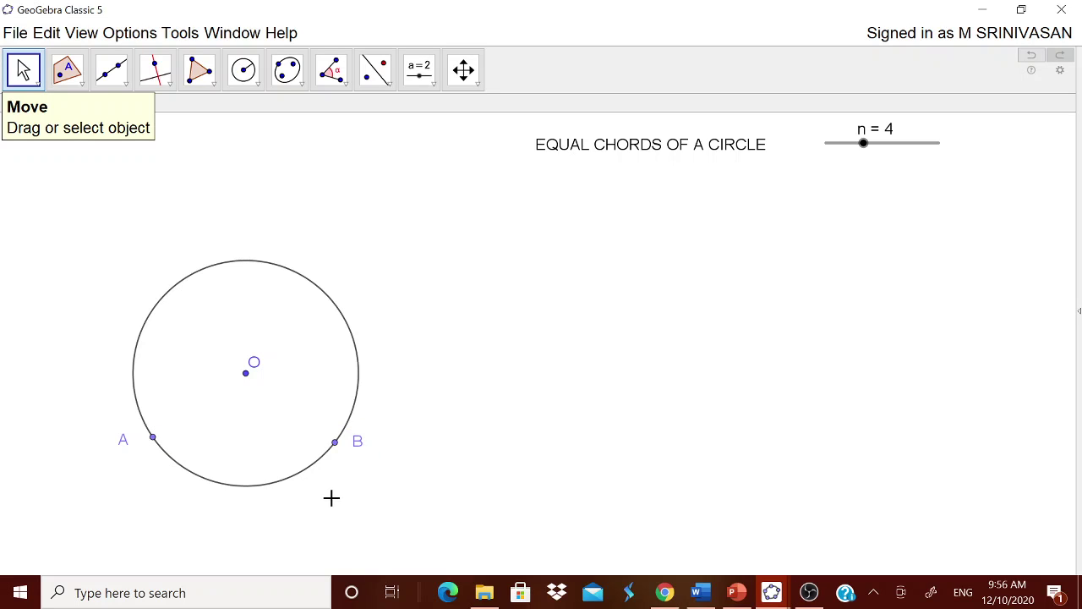
# - Draw the chord AB as a segment between the two points on the circle
pyautogui.click(118, 75)
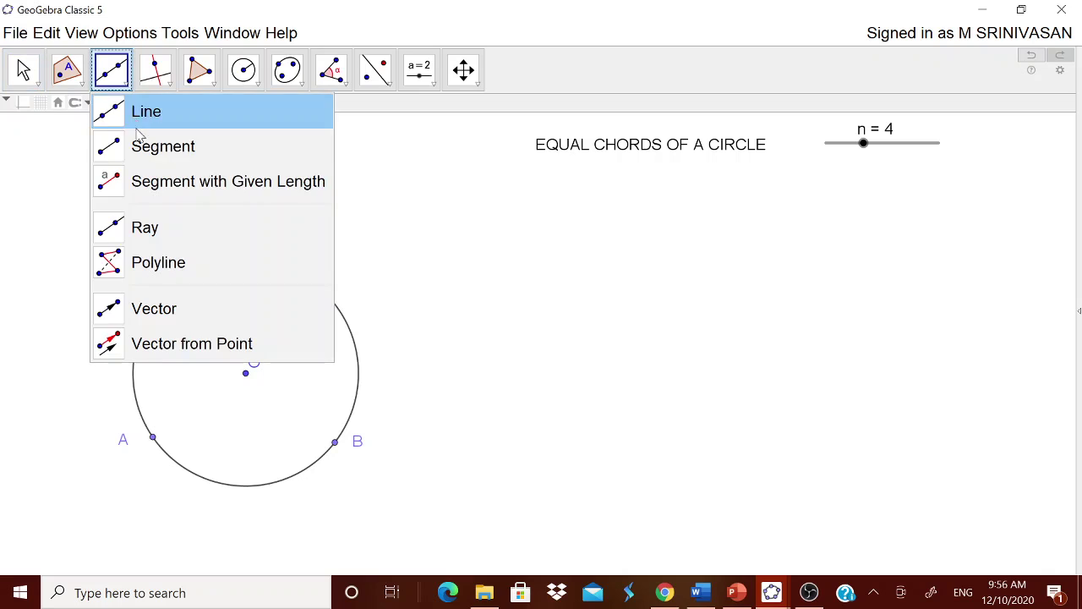
pyautogui.click(139, 144)
pyautogui.click(153, 437)
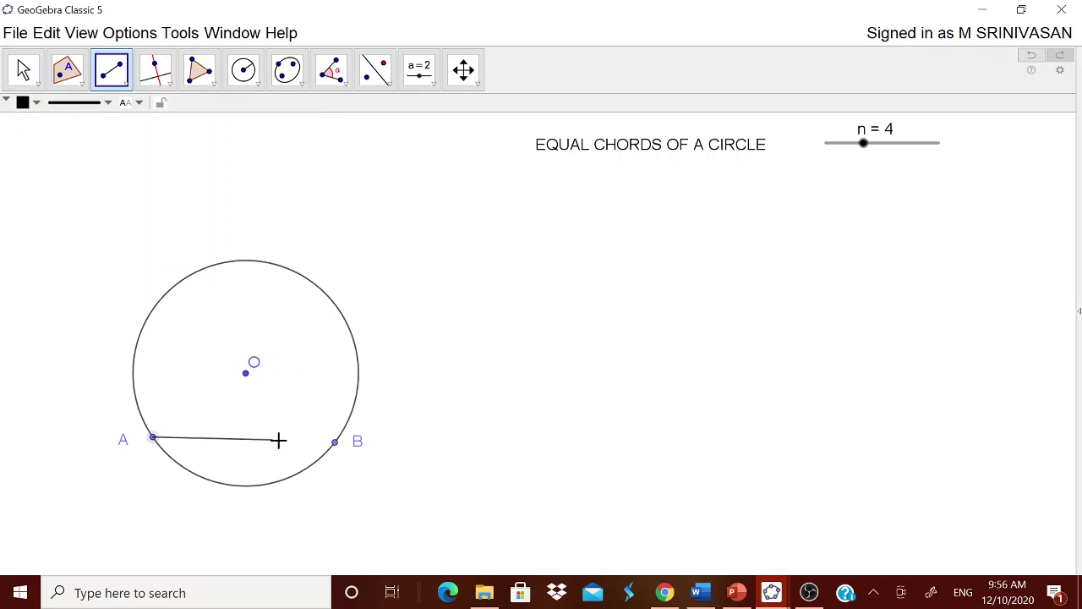
pyautogui.click(332, 447)
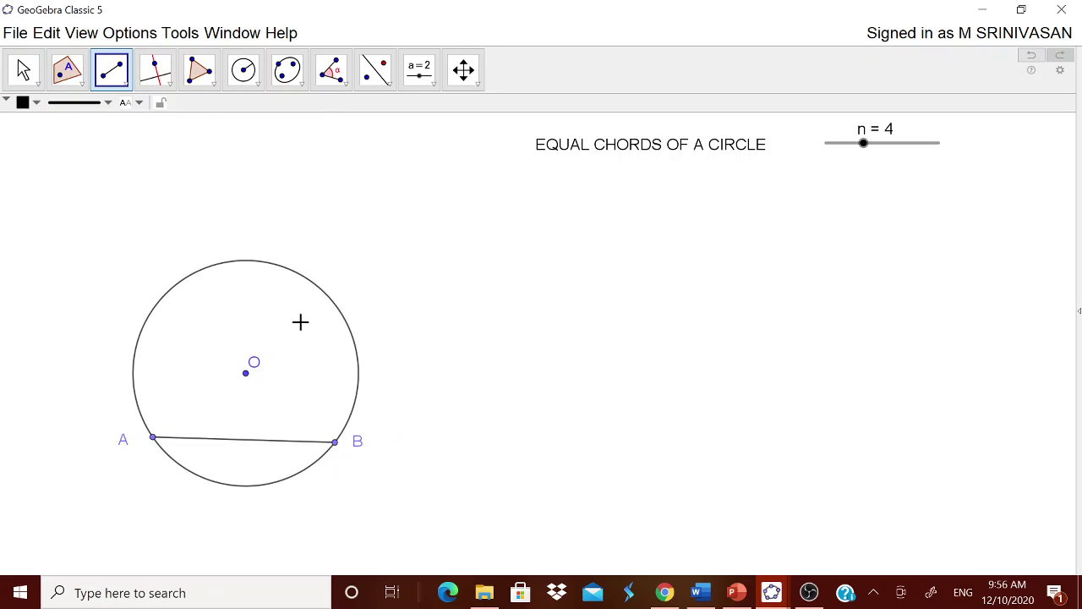
pyautogui.press('Escape')
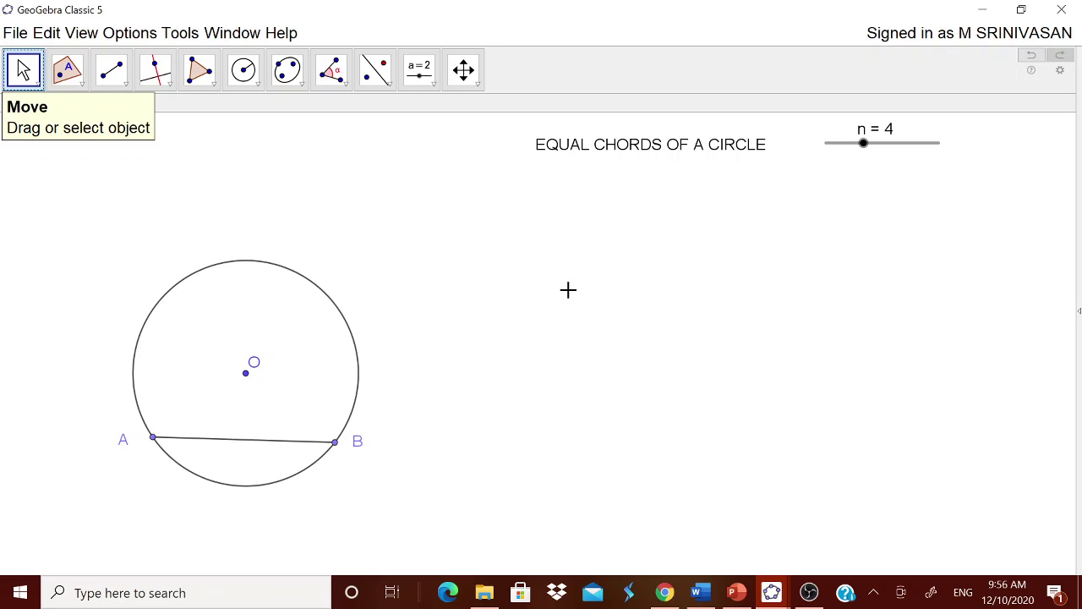
# - Construct lines perpendicular to chord AB through its endpoints B and A
pyautogui.click(173, 86)
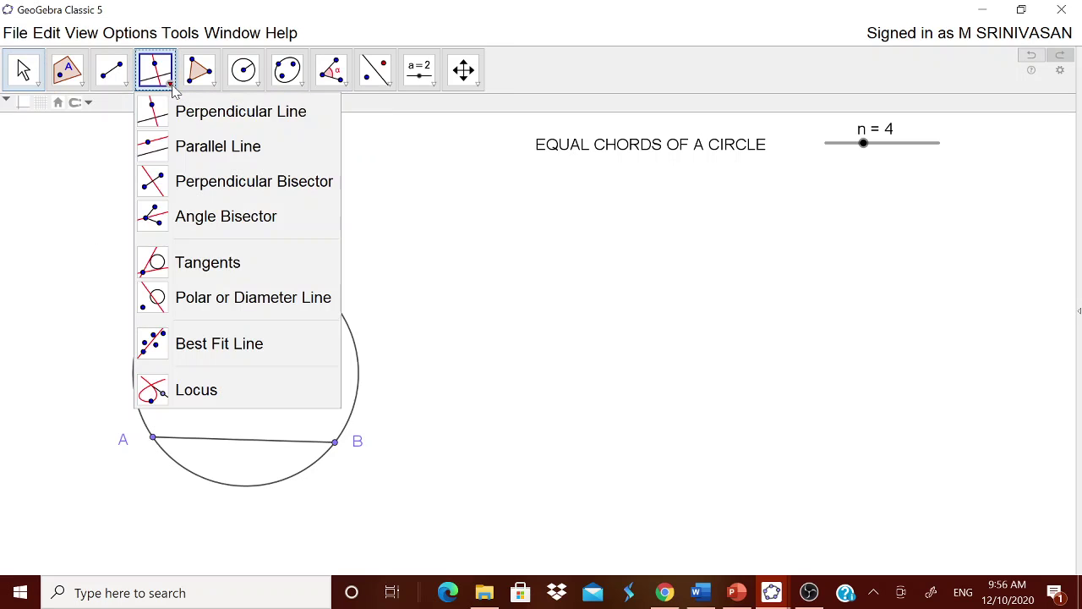
pyautogui.click(224, 125)
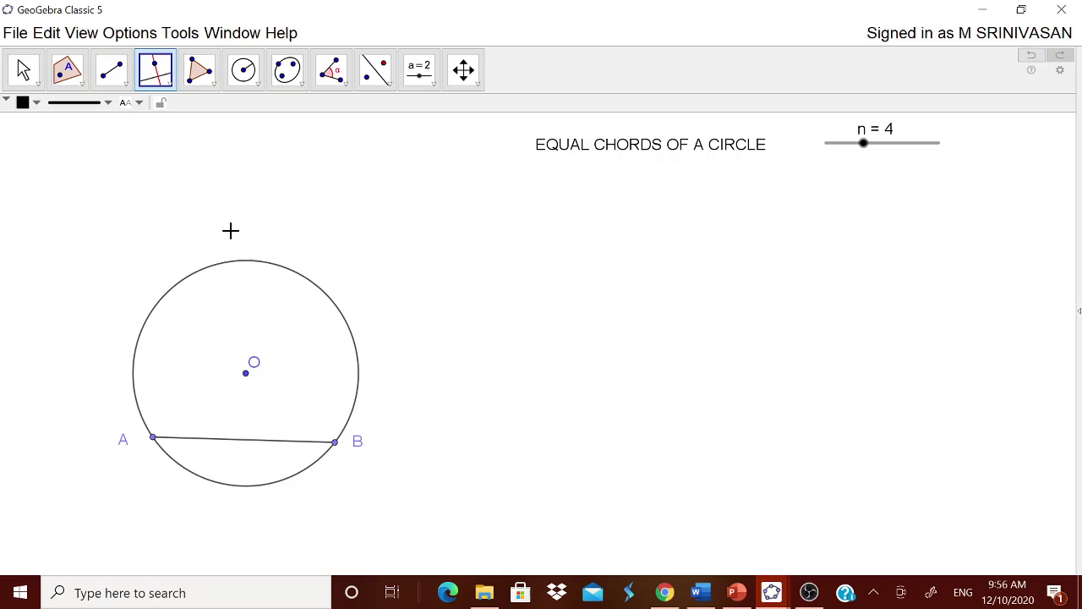
pyautogui.click(265, 450)
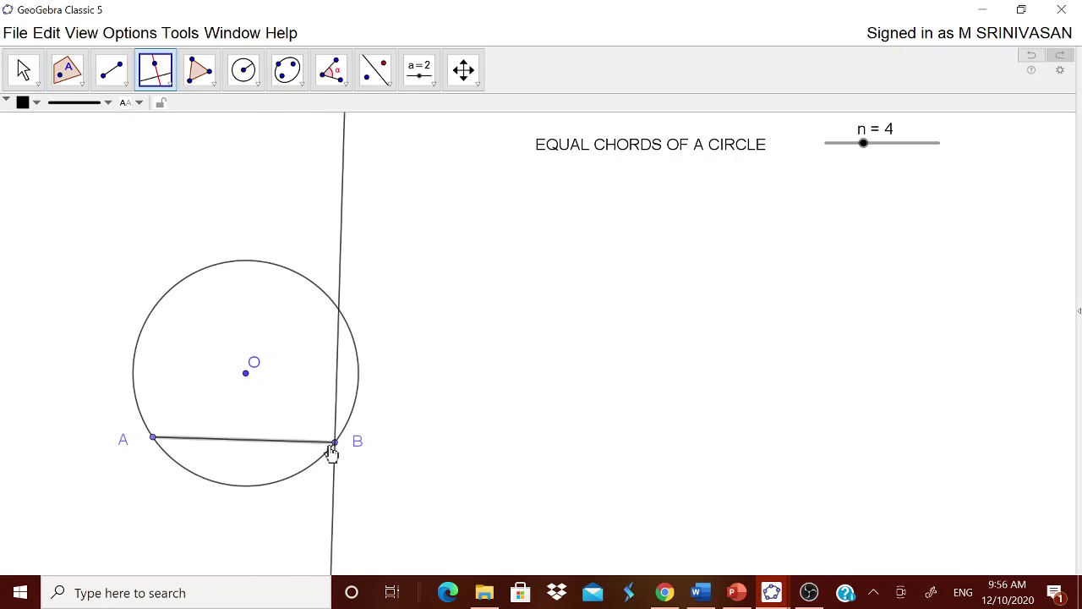
pyautogui.click(334, 443)
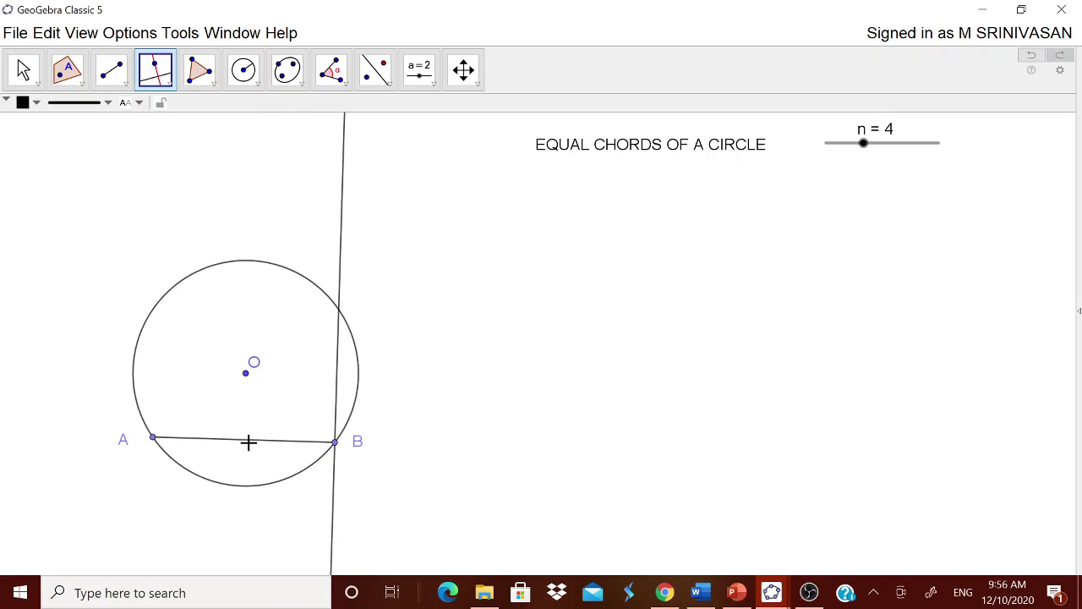
pyautogui.click(253, 448)
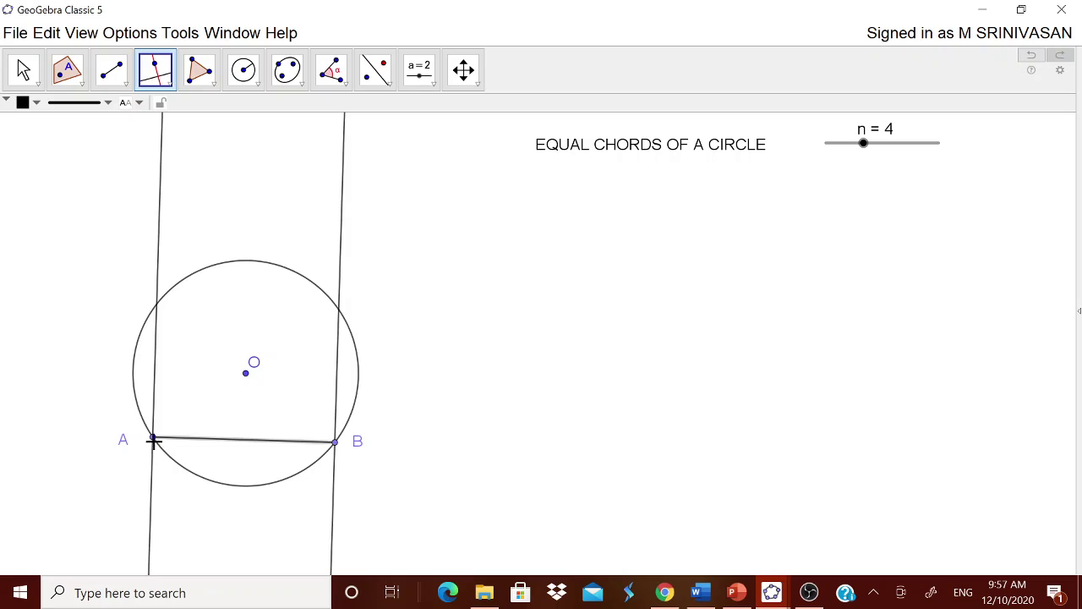
pyautogui.click(153, 437)
# - Create the intersection points of the circle and the perpendicular line through B
pyautogui.click(69, 74)
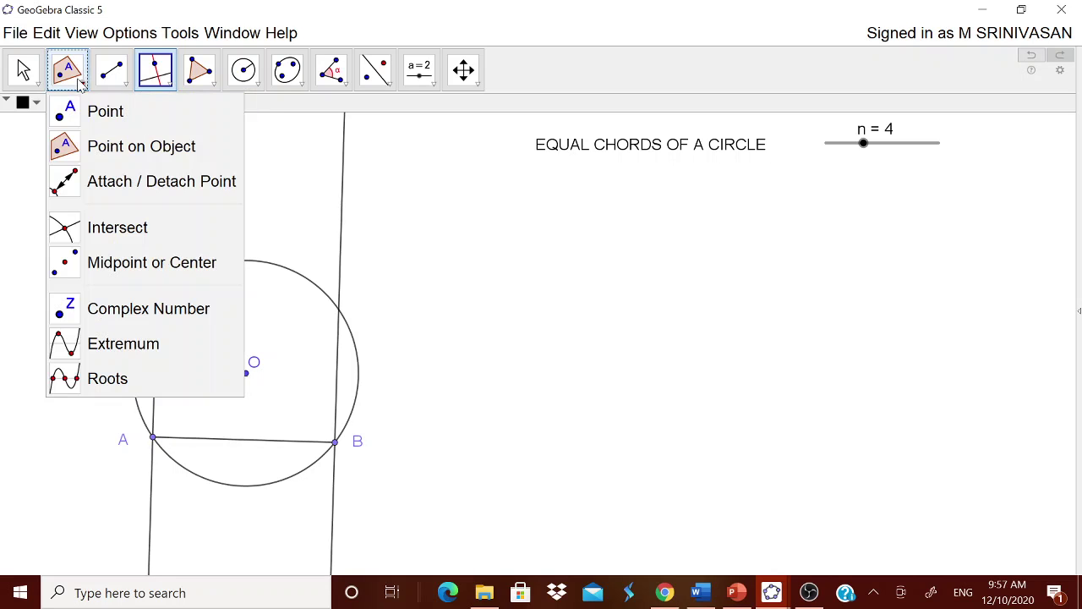
pyautogui.click(110, 230)
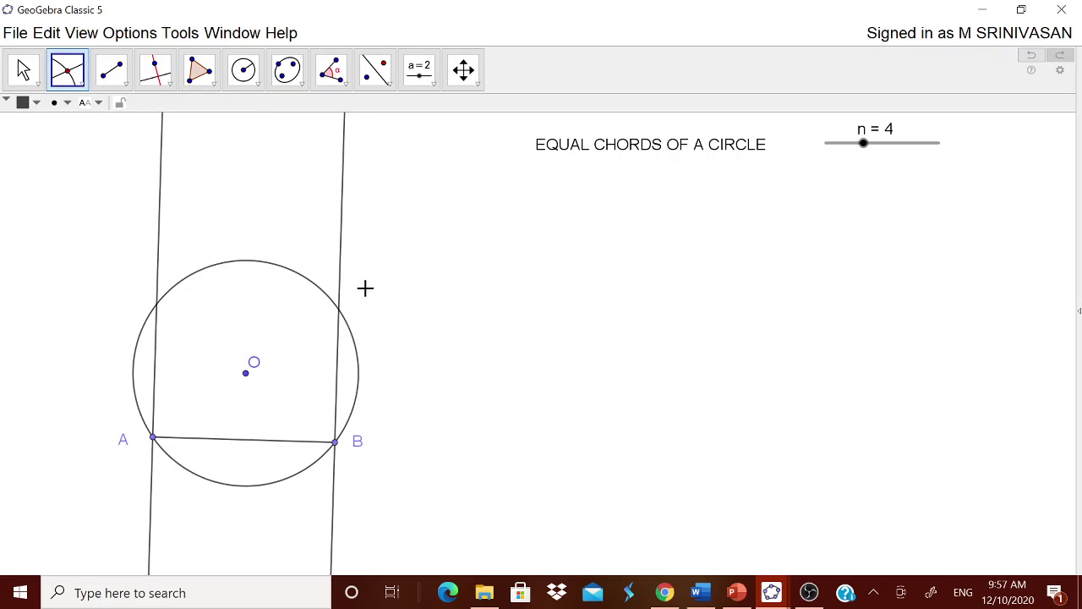
pyautogui.click(315, 291)
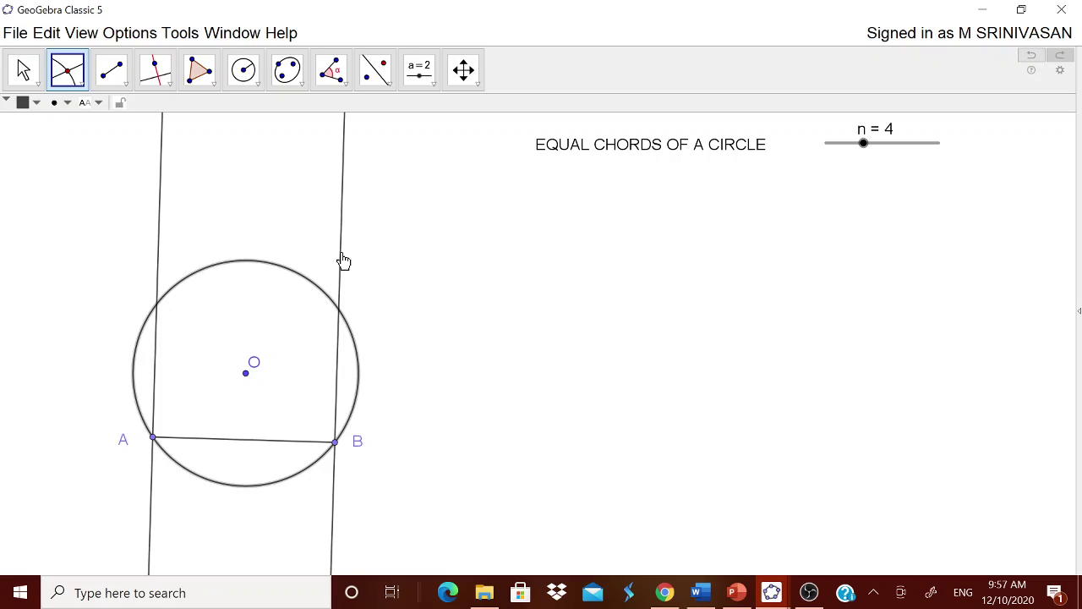
pyautogui.click(342, 260)
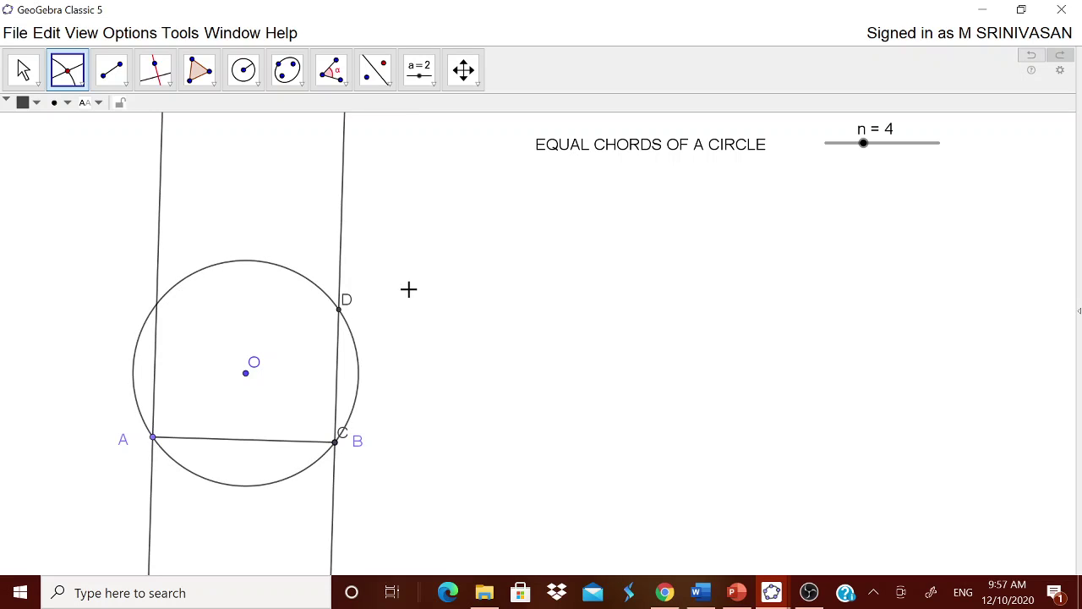
# - Rename the upper intersection point of the circle and the perpendicular through B as C
pyautogui.rightClick(339, 320)
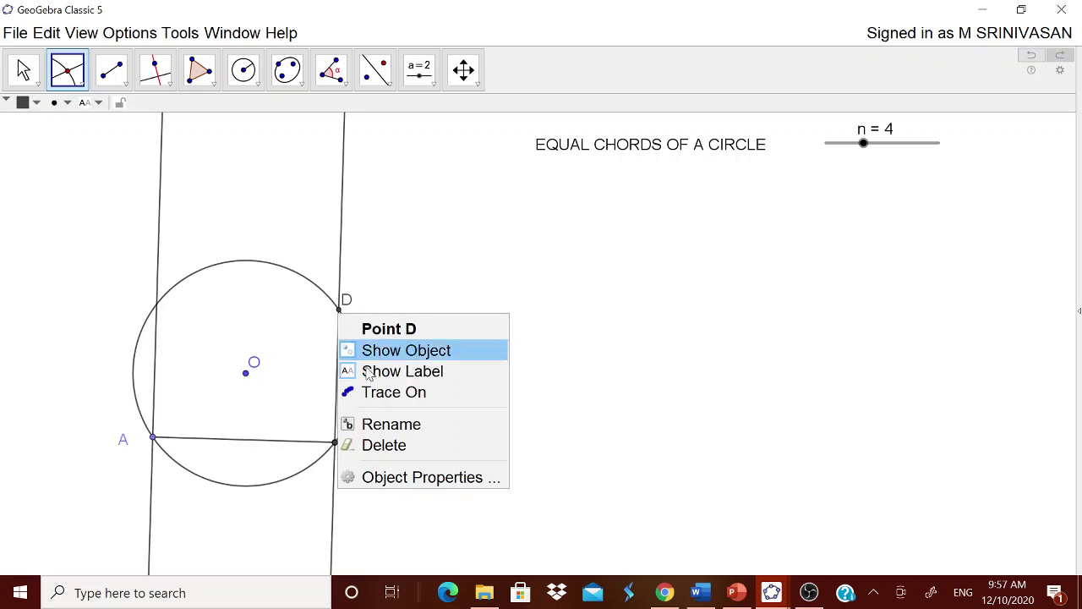
pyautogui.click(366, 423)
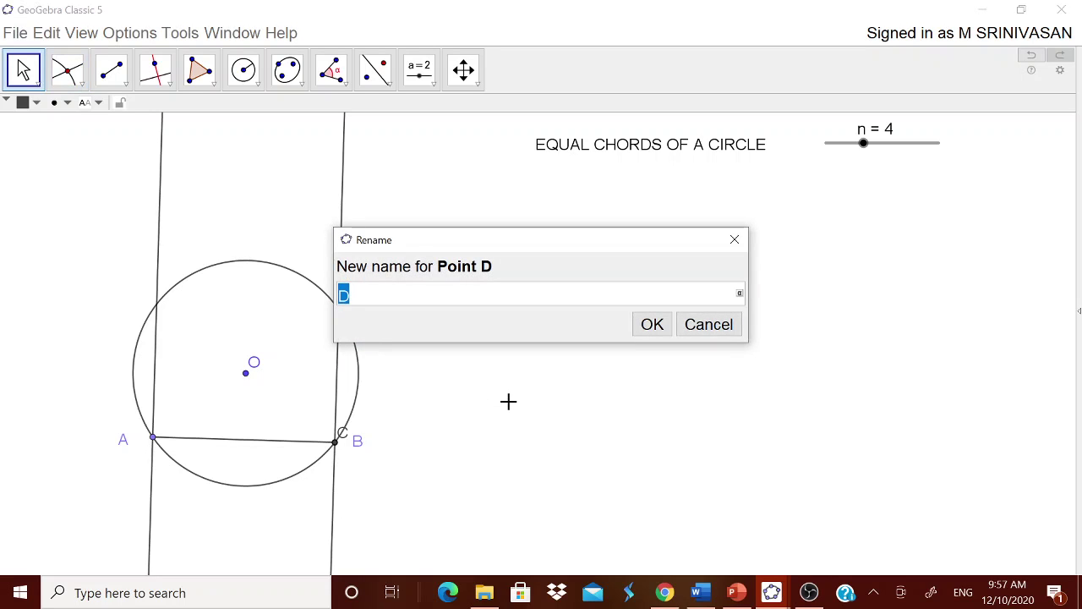
pyautogui.write('C')
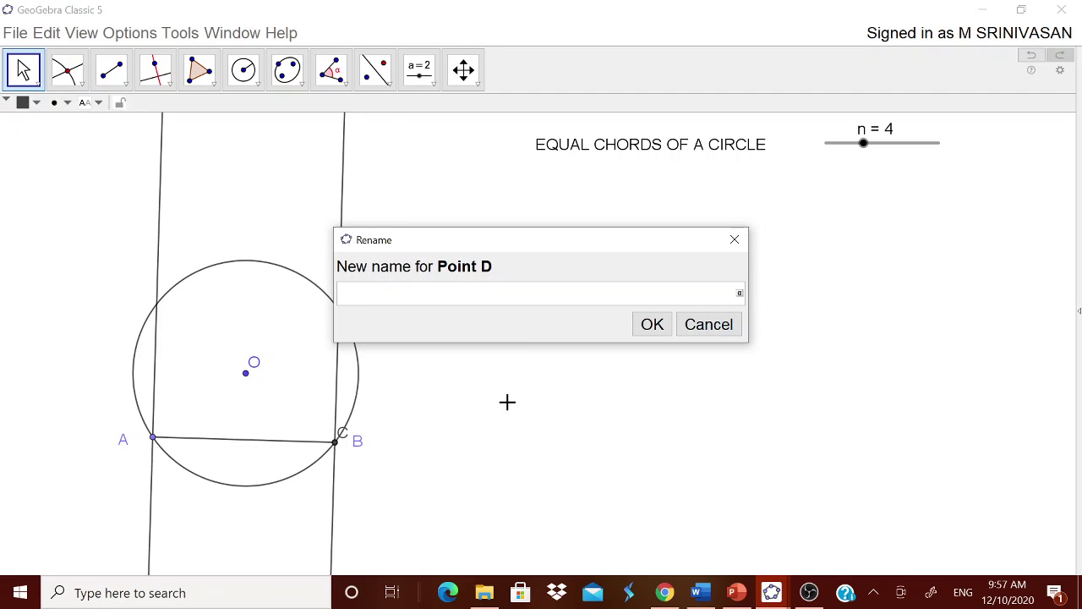
pyautogui.write('C')
pyautogui.click(654, 325)
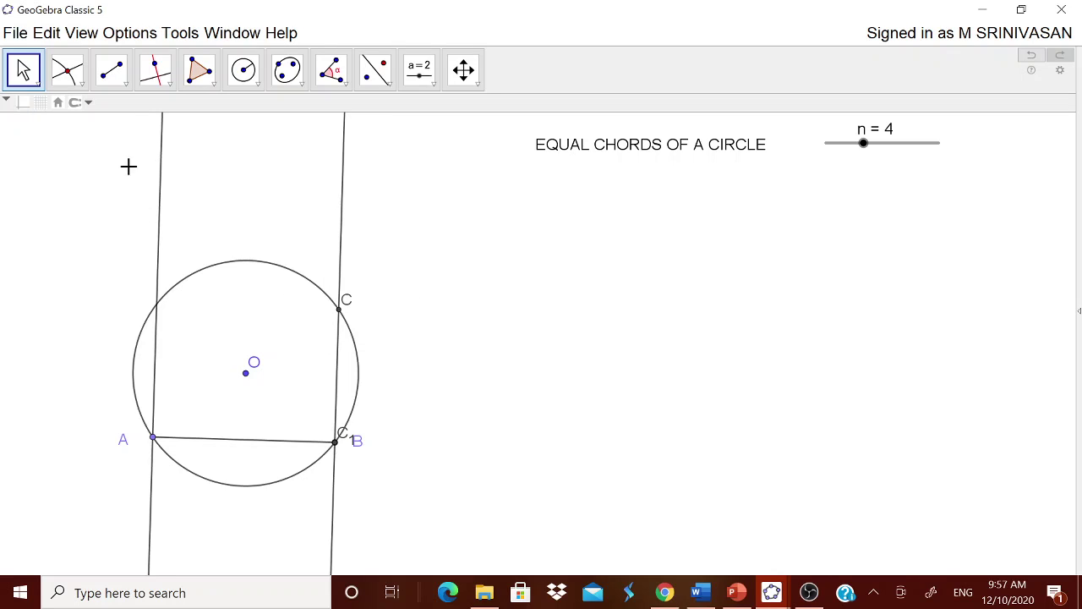
# - Construct a line through point C parallel to chord AB
pyautogui.click(118, 89)
pyautogui.moveTo(157, 89)
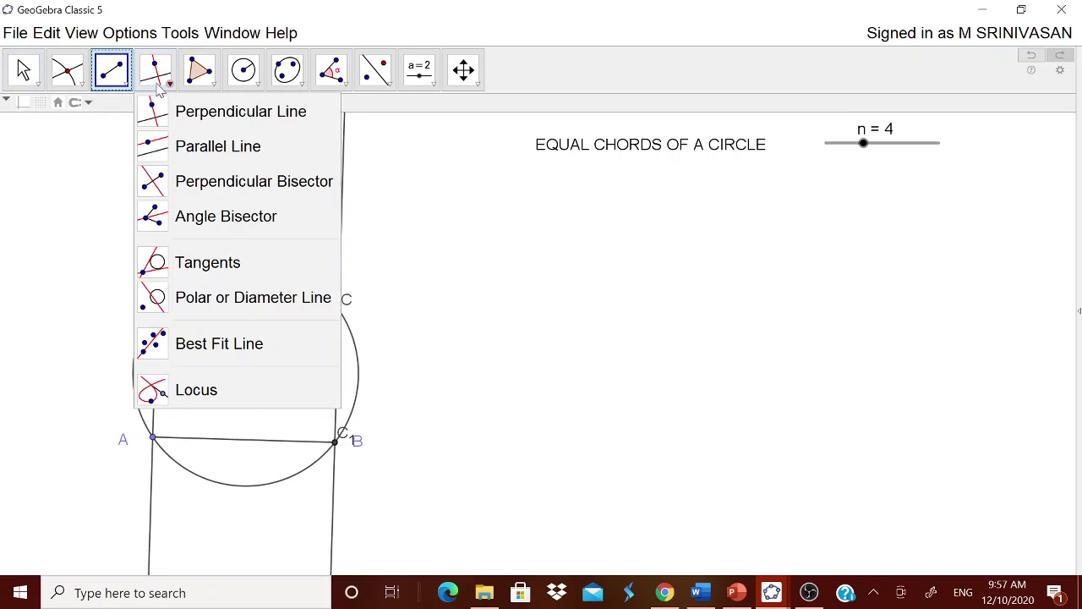
pyautogui.click(212, 147)
pyautogui.click(225, 439)
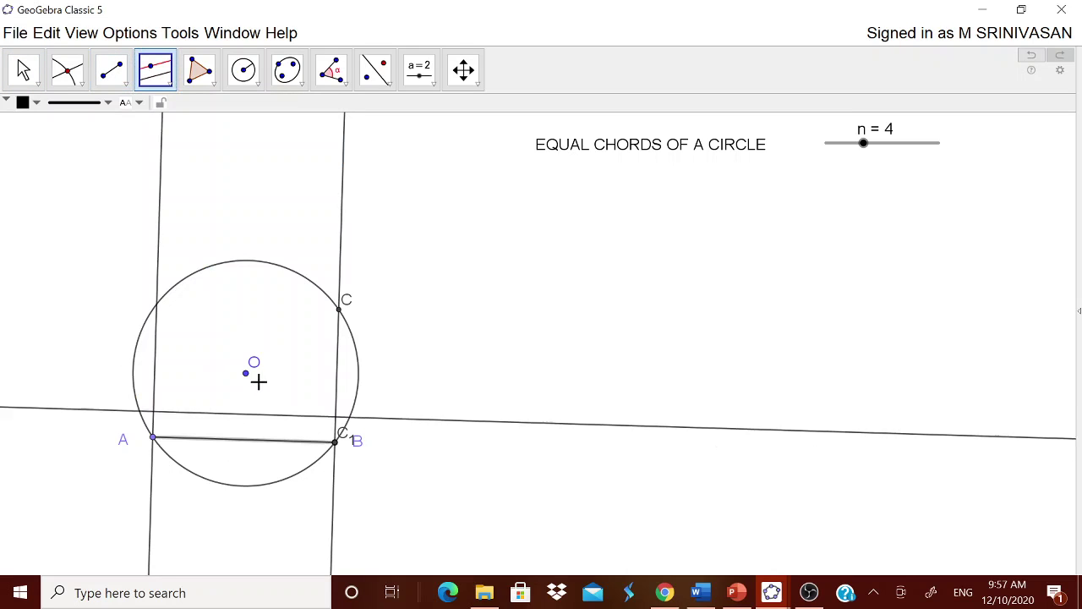
pyautogui.click(339, 309)
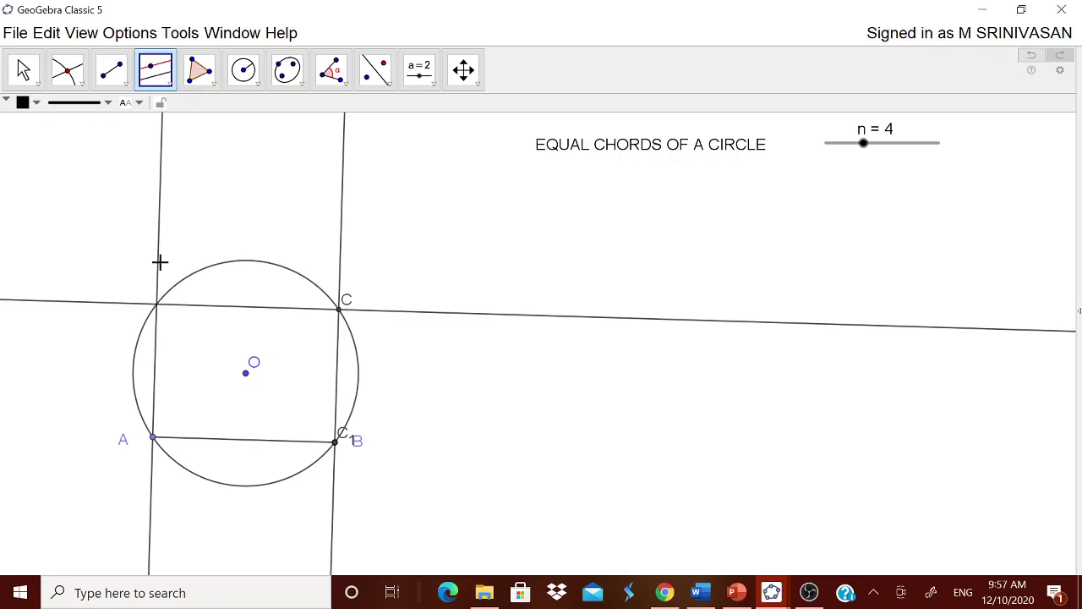
# - Create the intersection point D of the parallel line and the perpendicular through A, with its label outside the circle
pyautogui.click(68, 69)
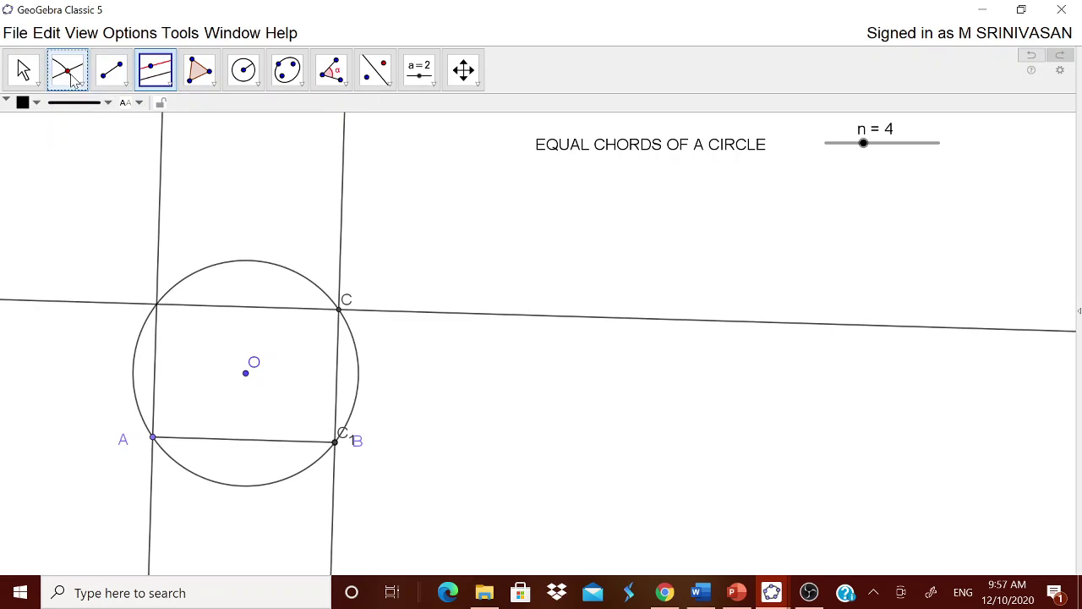
pyautogui.click(90, 309)
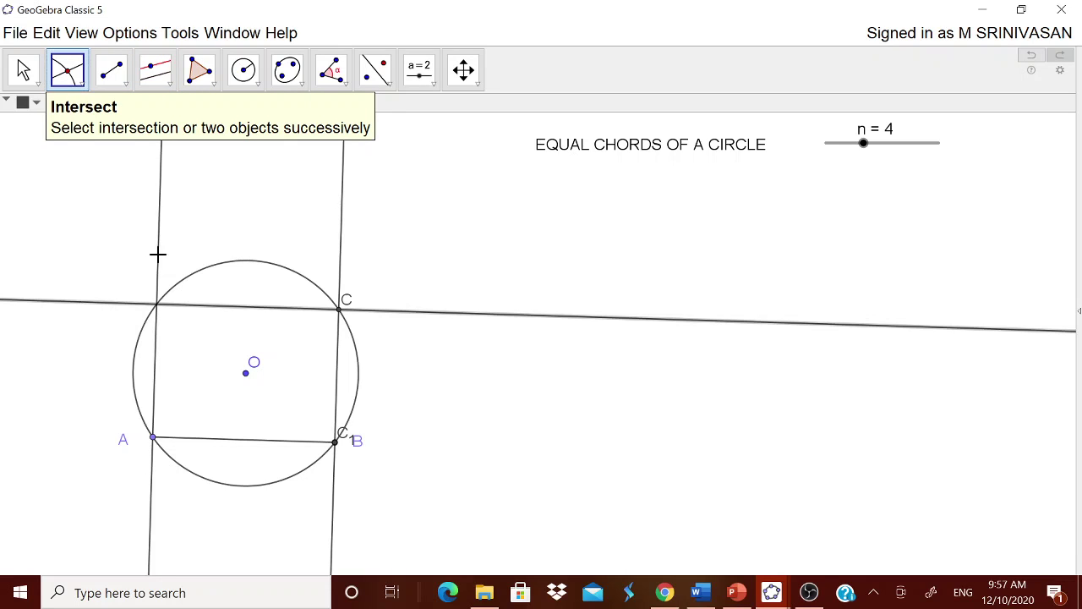
pyautogui.click(158, 252)
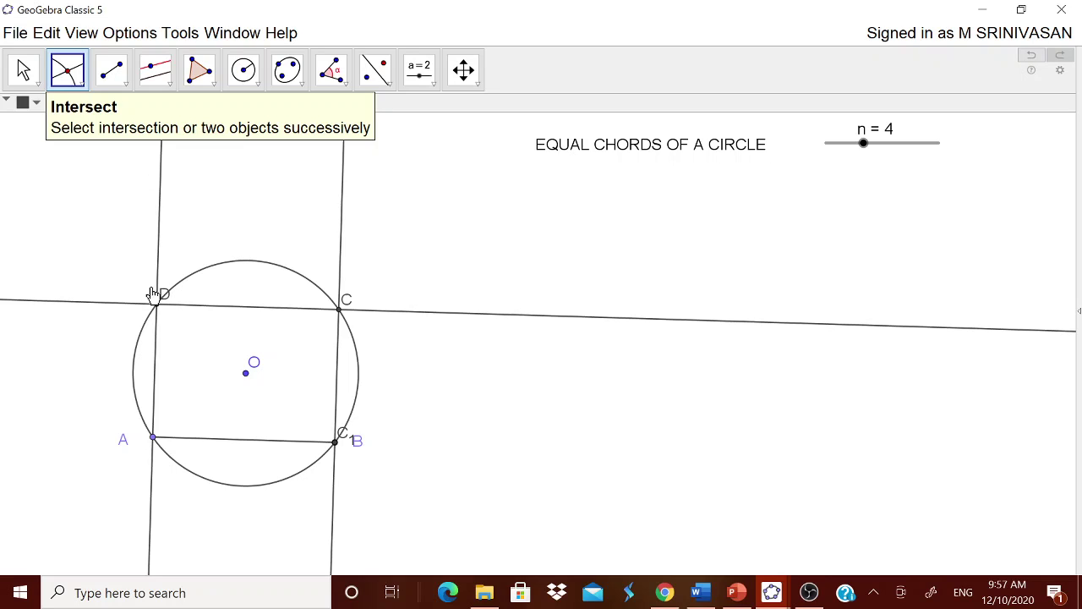
pyautogui.press('Escape')
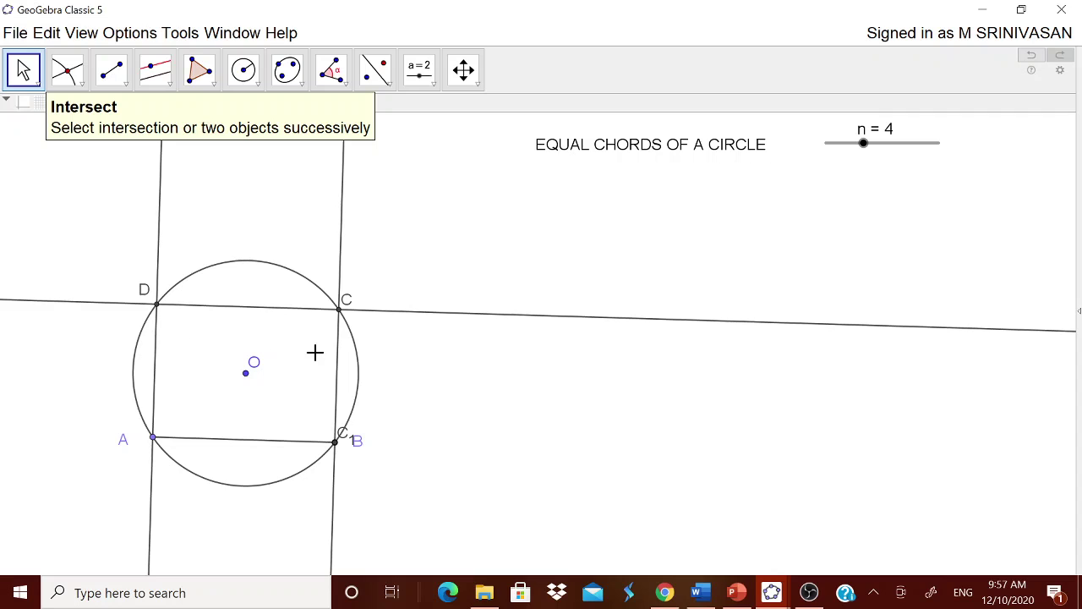
# - Draw the second chord as a segment from point D to point C
pyautogui.click(119, 80)
pyautogui.click(119, 80)
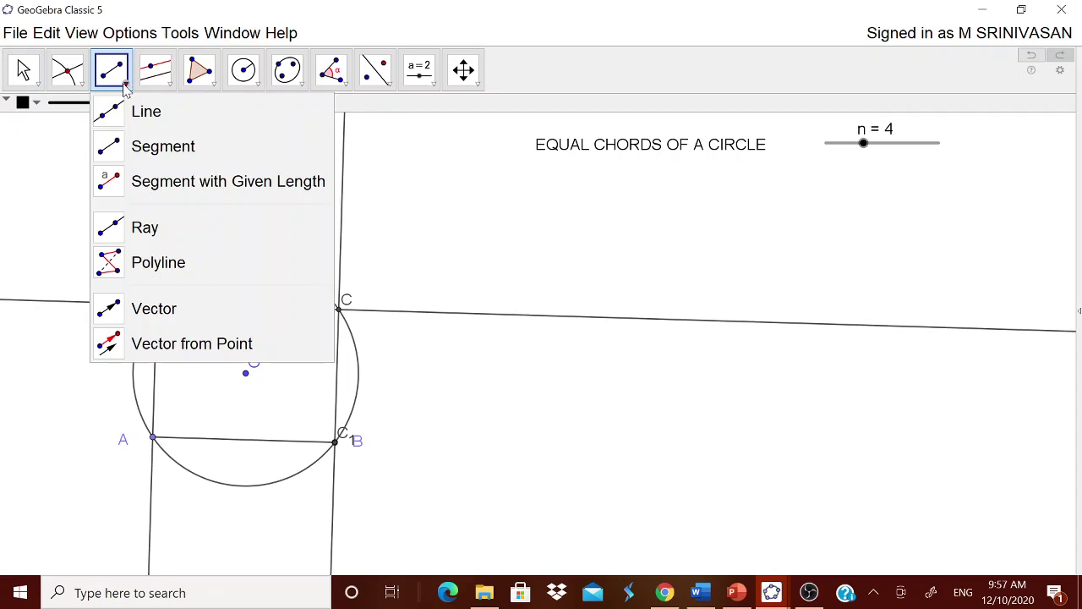
pyautogui.click(127, 143)
pyautogui.click(157, 310)
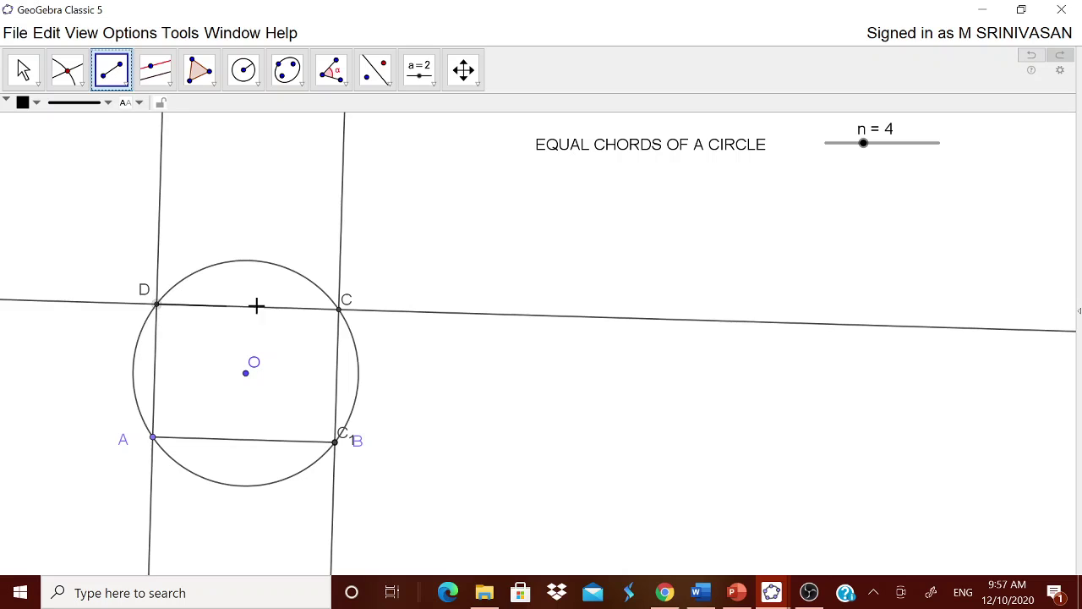
pyautogui.click(339, 310)
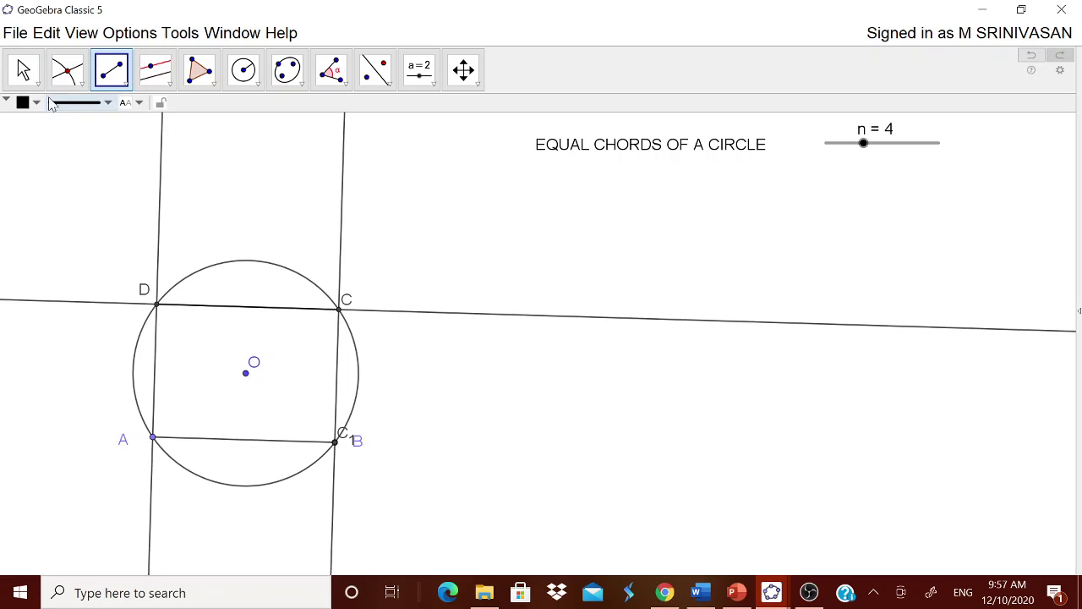
# - Hide the parallel line through C and both perpendicular lines through B and A
pyautogui.click(23, 69)
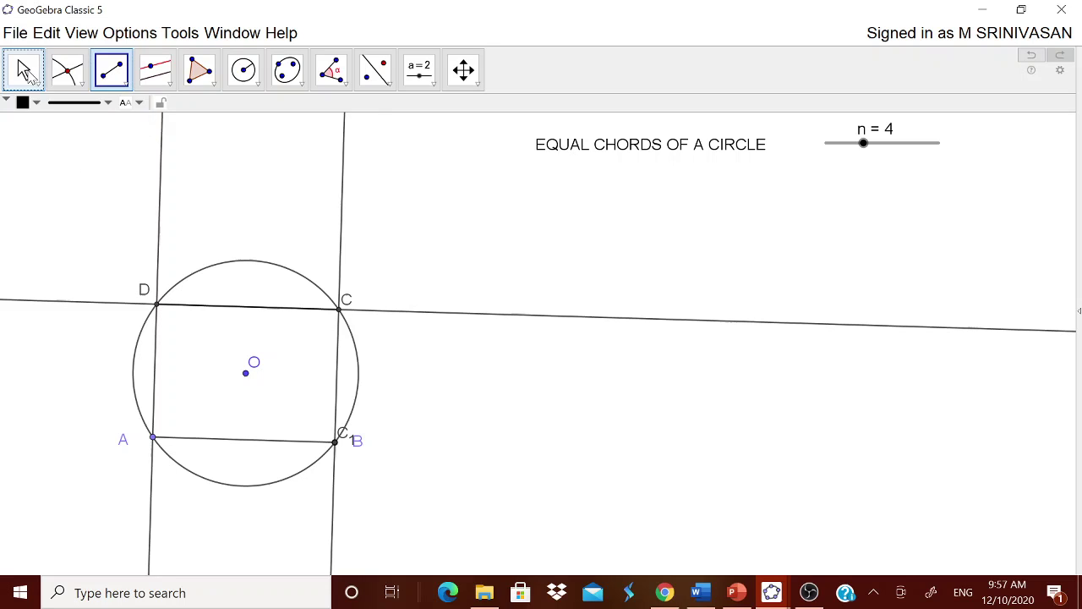
pyautogui.rightClick(470, 317)
pyautogui.click(513, 352)
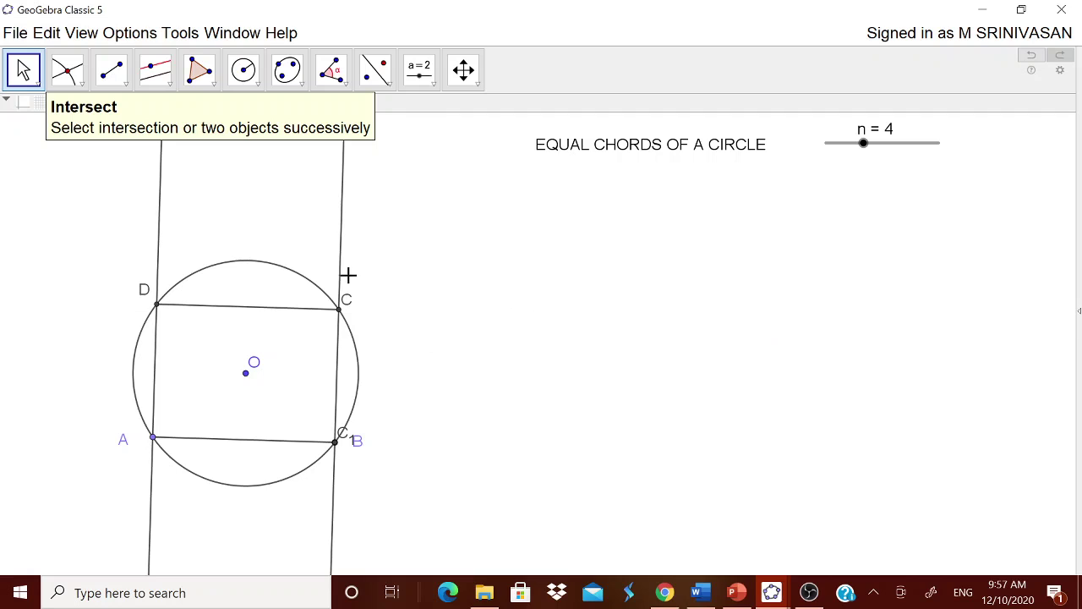
pyautogui.rightClick(342, 266)
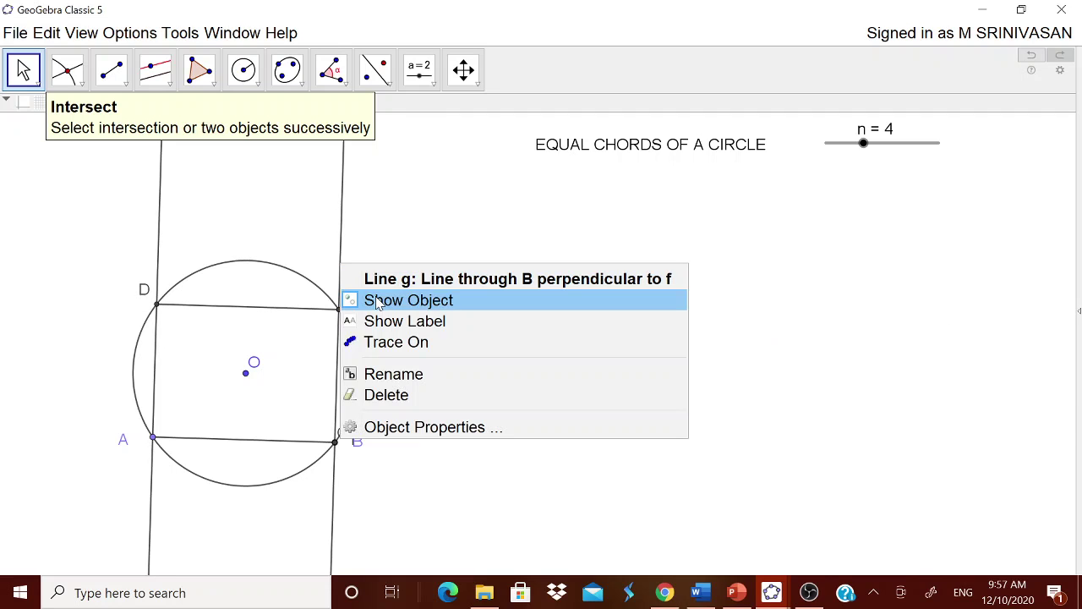
pyautogui.click(372, 300)
pyautogui.rightClick(163, 255)
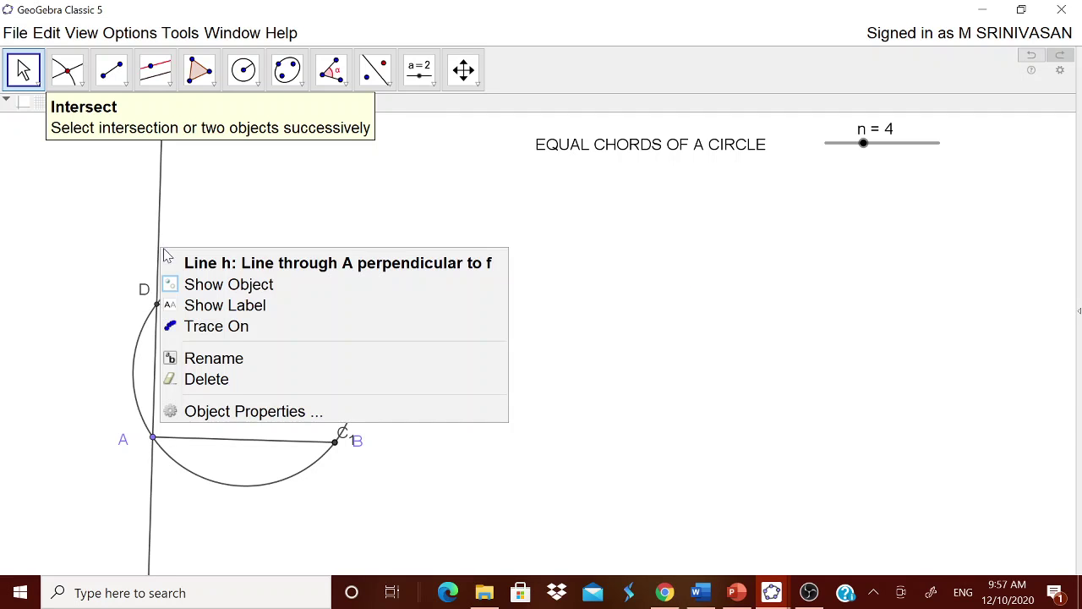
pyautogui.click(207, 285)
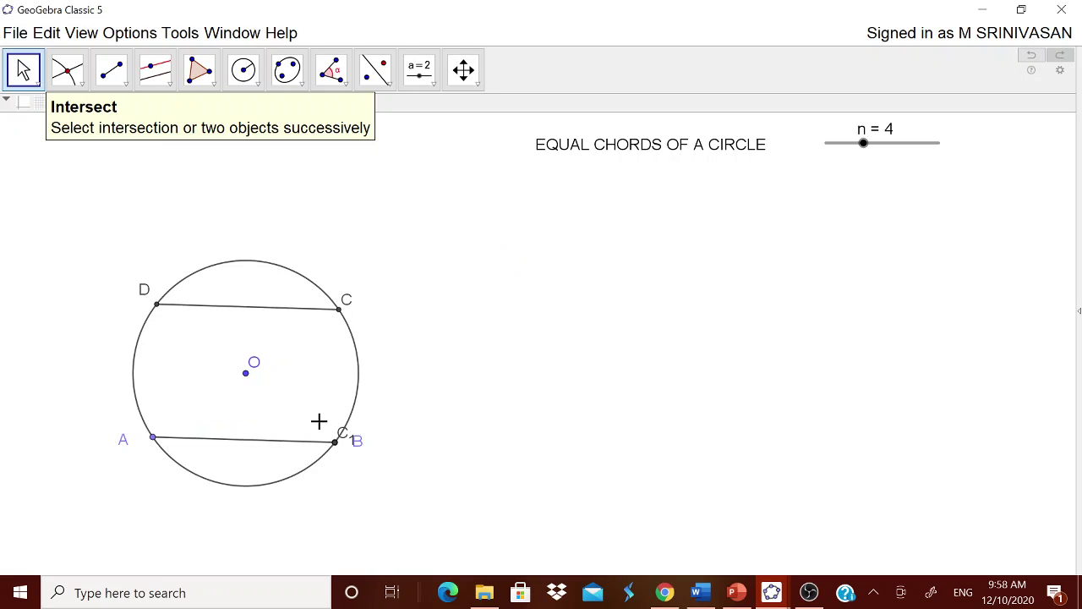
# - Hide the duplicate point C₁ that coincides with B, using the Graphing view's object list, and return to the Geometry view
pyautogui.moveTo(345, 440); pyautogui.dragTo(342, 487)
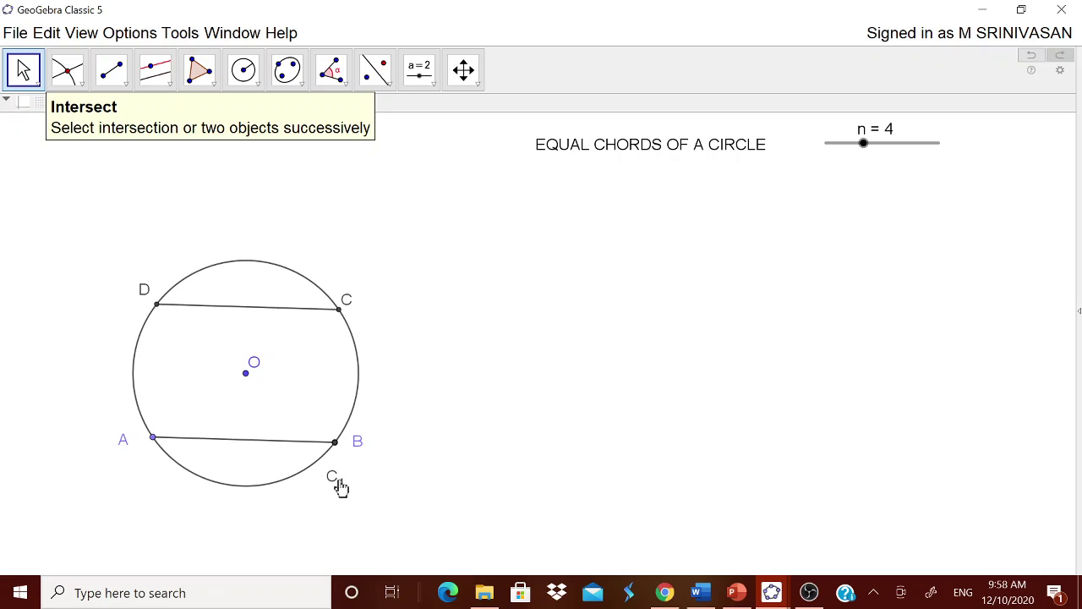
pyautogui.click(1078, 315)
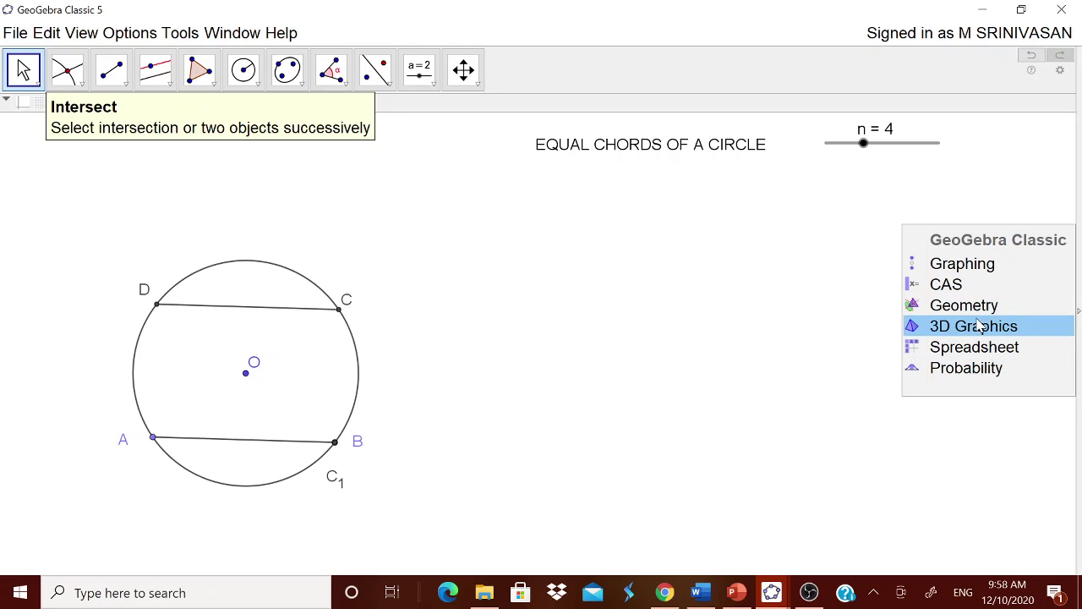
pyautogui.click(964, 265)
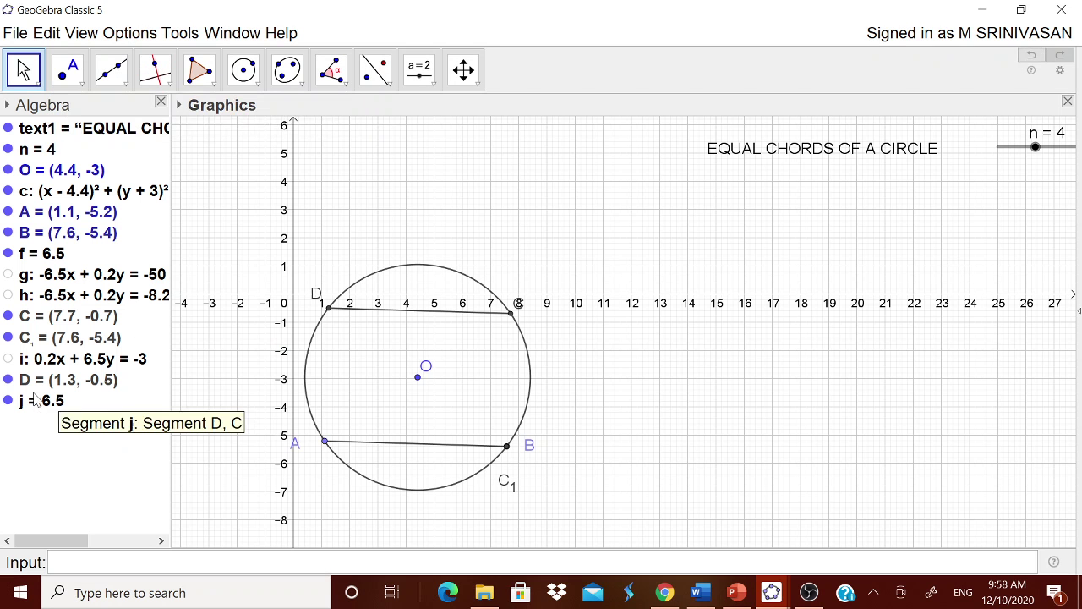
pyautogui.click(8, 337)
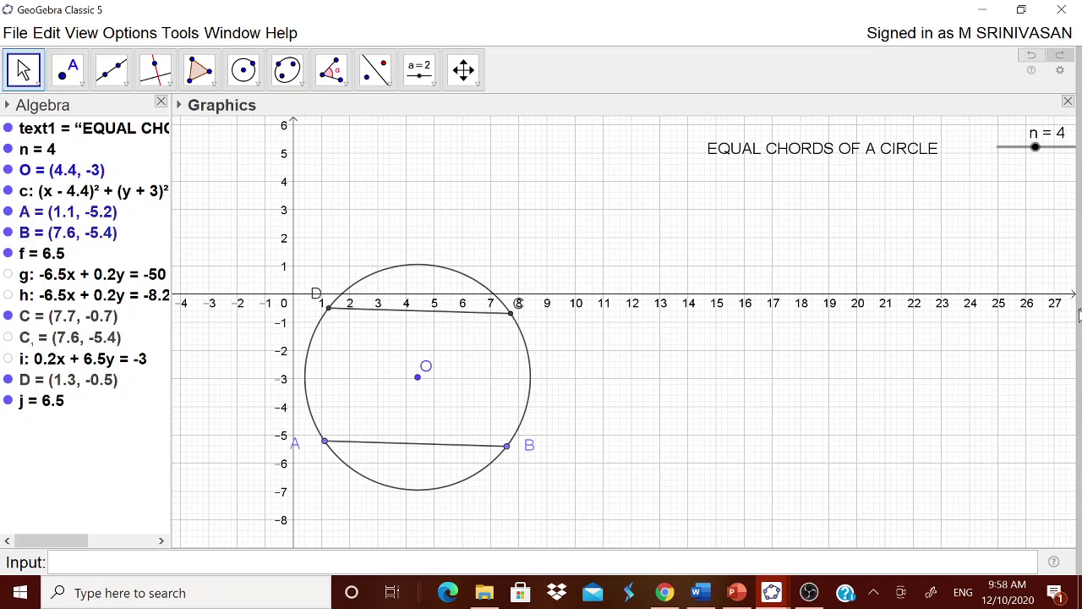
pyautogui.click(1078, 313)
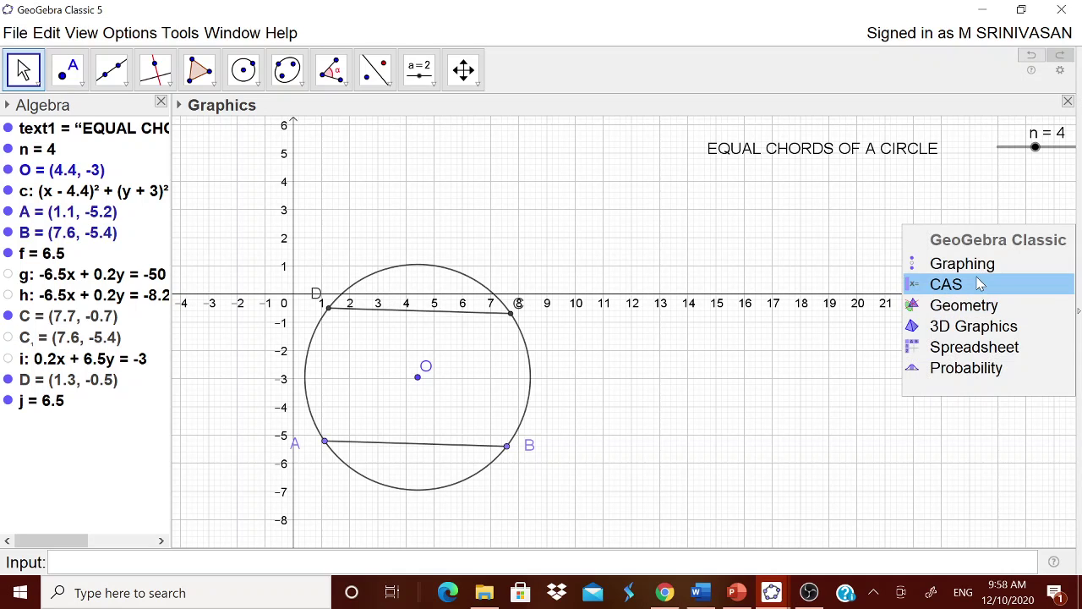
pyautogui.click(972, 306)
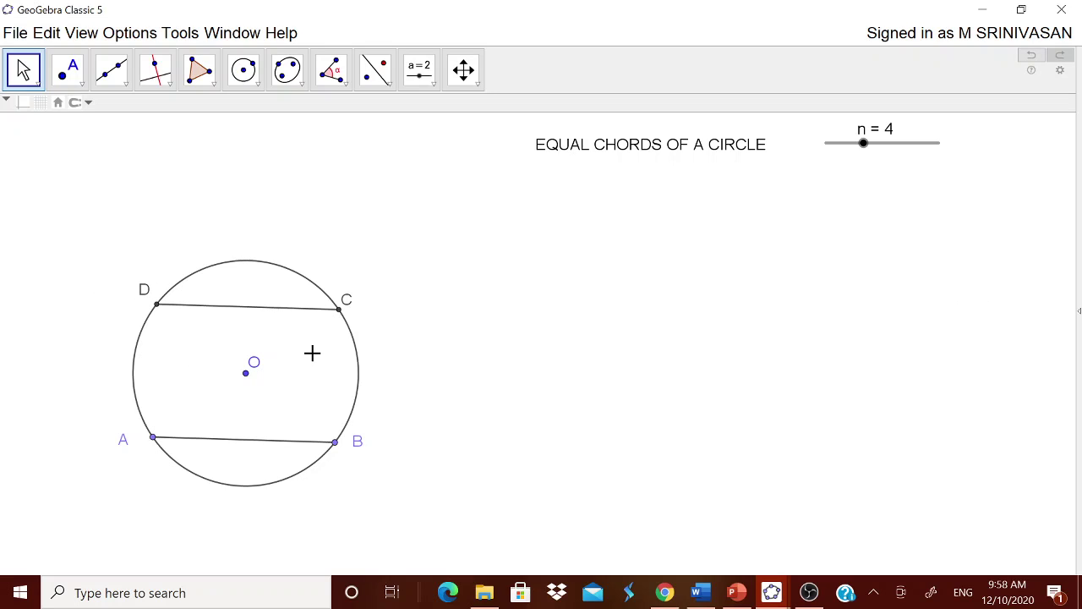
# - Show the label of chord AB as its value only
pyautogui.rightClick(241, 448)
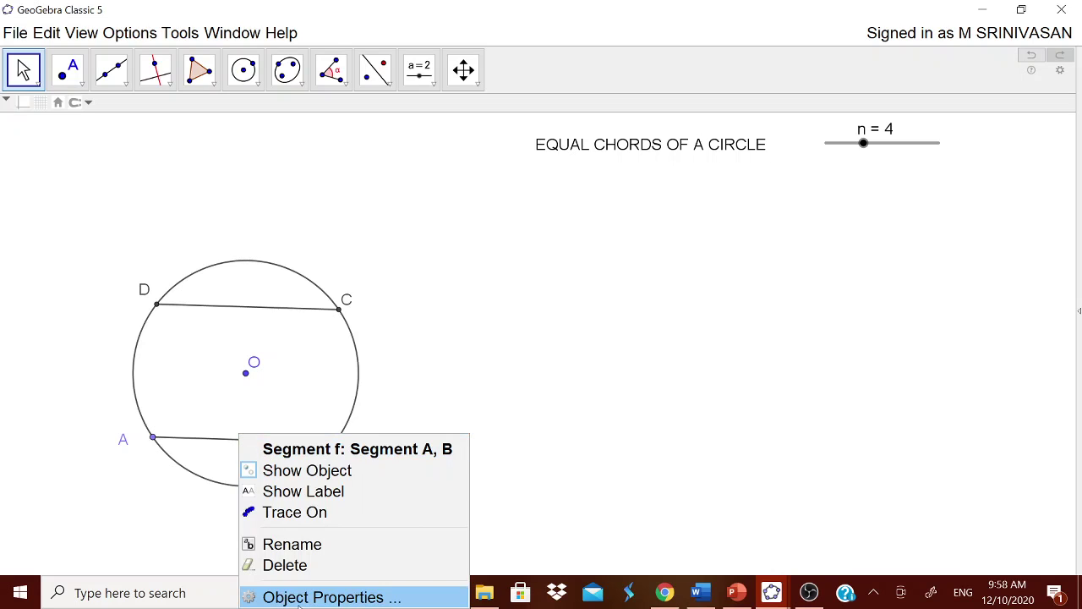
pyautogui.click(325, 597)
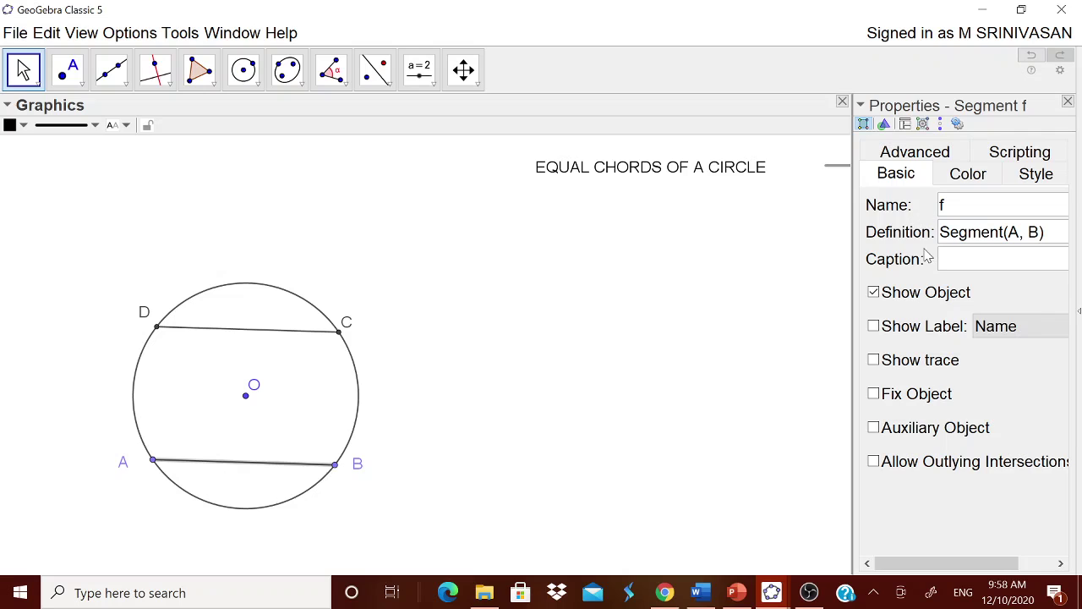
pyautogui.click(910, 326)
pyautogui.click(973, 326)
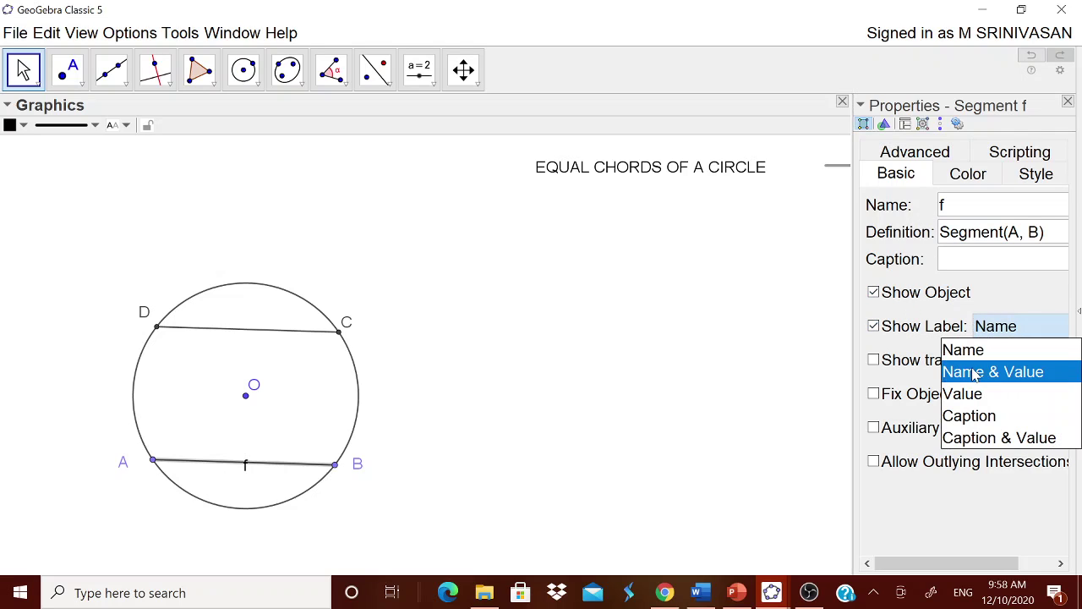
pyautogui.click(968, 395)
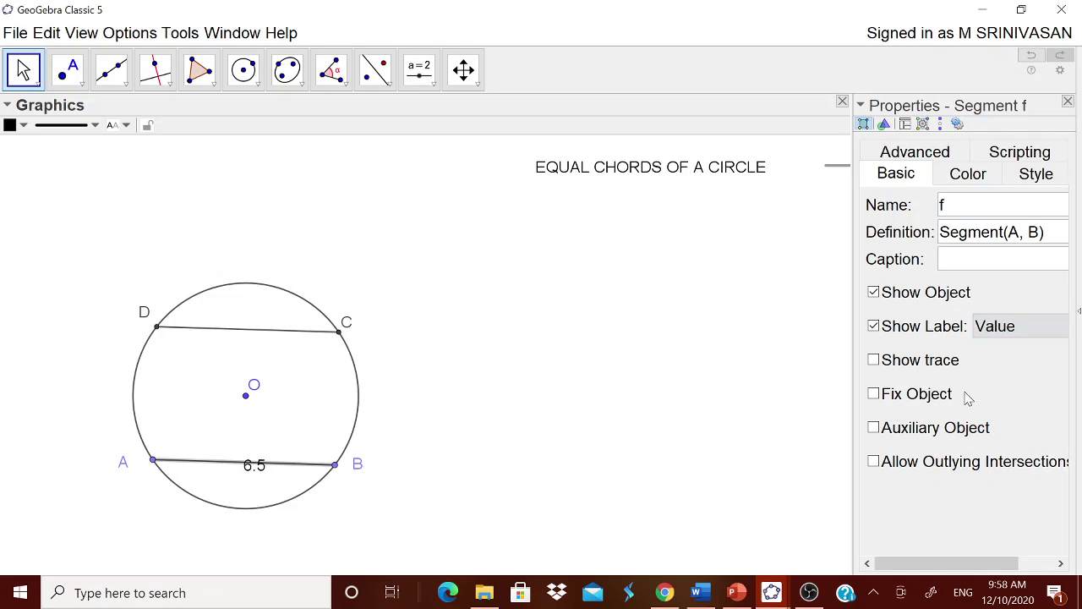
# - Show chord DC's label as its value only, and move both length labels off their chords toward the circle's edge
pyautogui.click(296, 333)
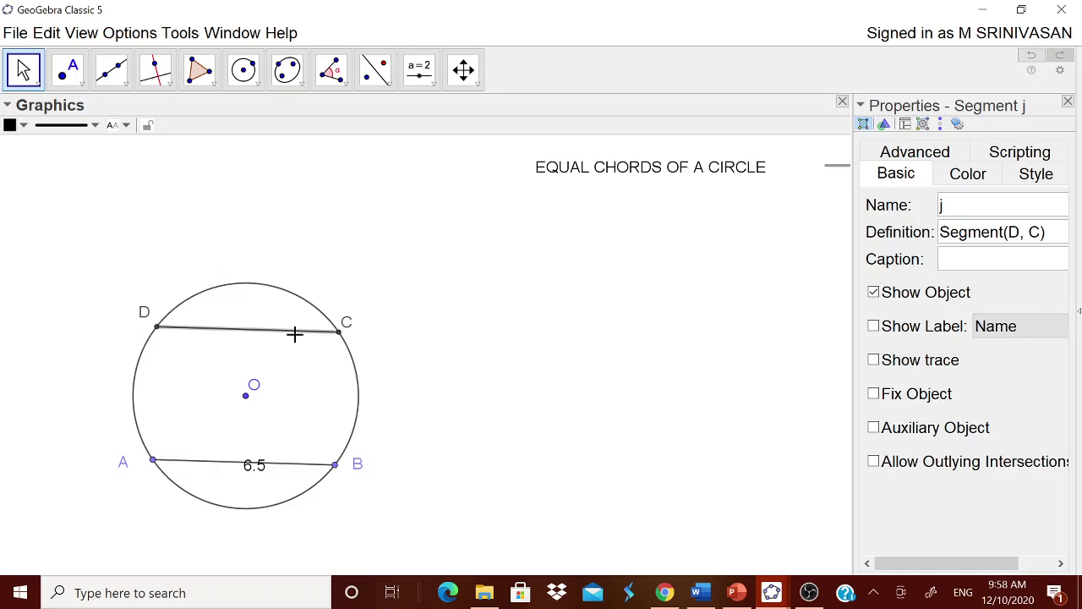
pyautogui.click(928, 328)
pyautogui.click(978, 327)
pyautogui.click(977, 394)
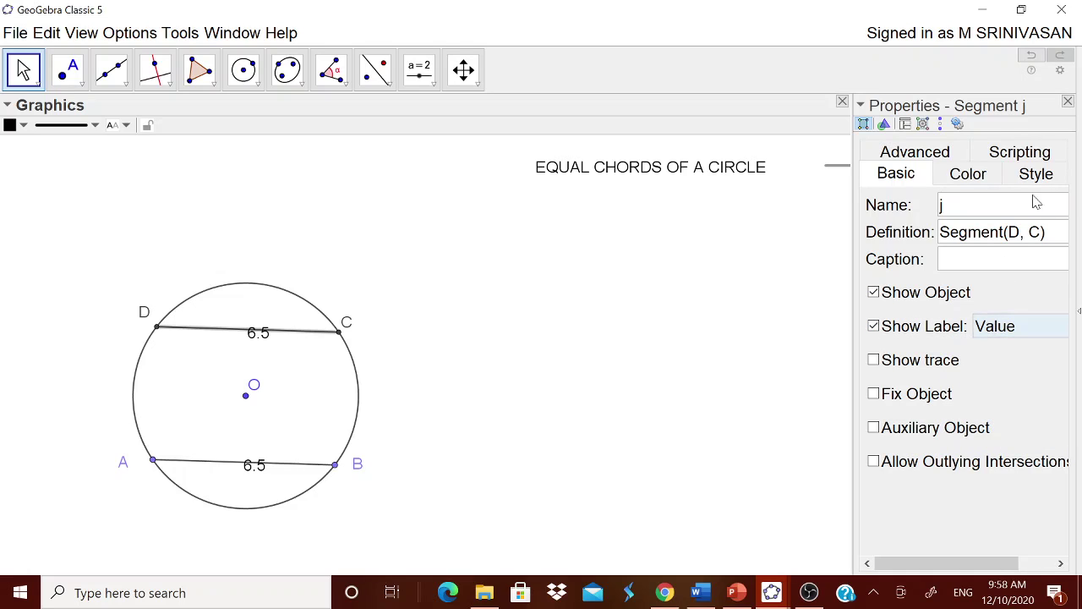
pyautogui.click(1068, 102)
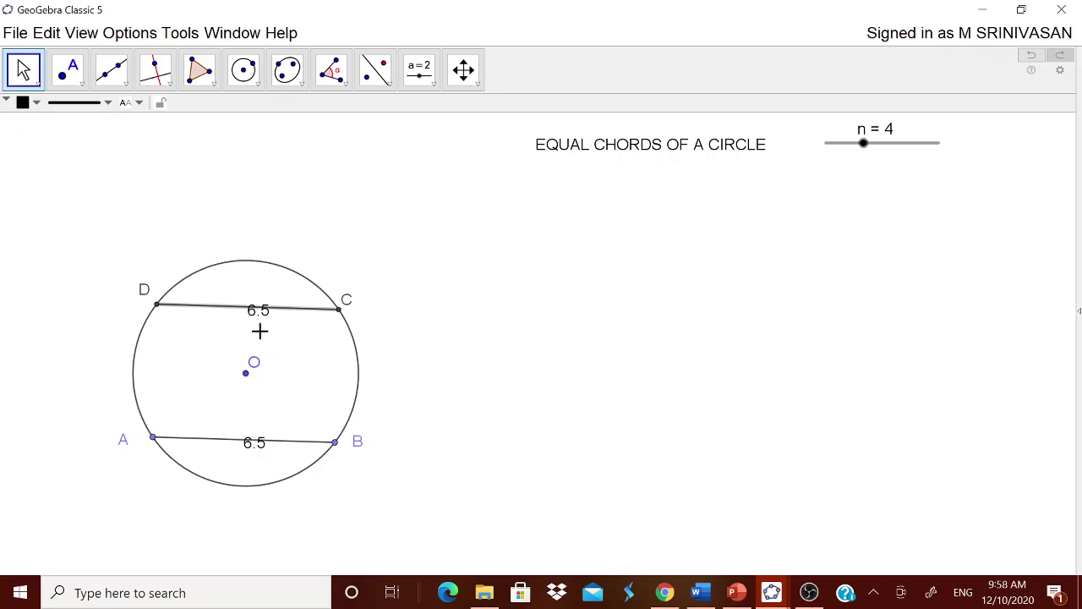
pyautogui.moveTo(264, 319); pyautogui.dragTo(263, 303)
pyautogui.moveTo(260, 454); pyautogui.dragTo(254, 466)
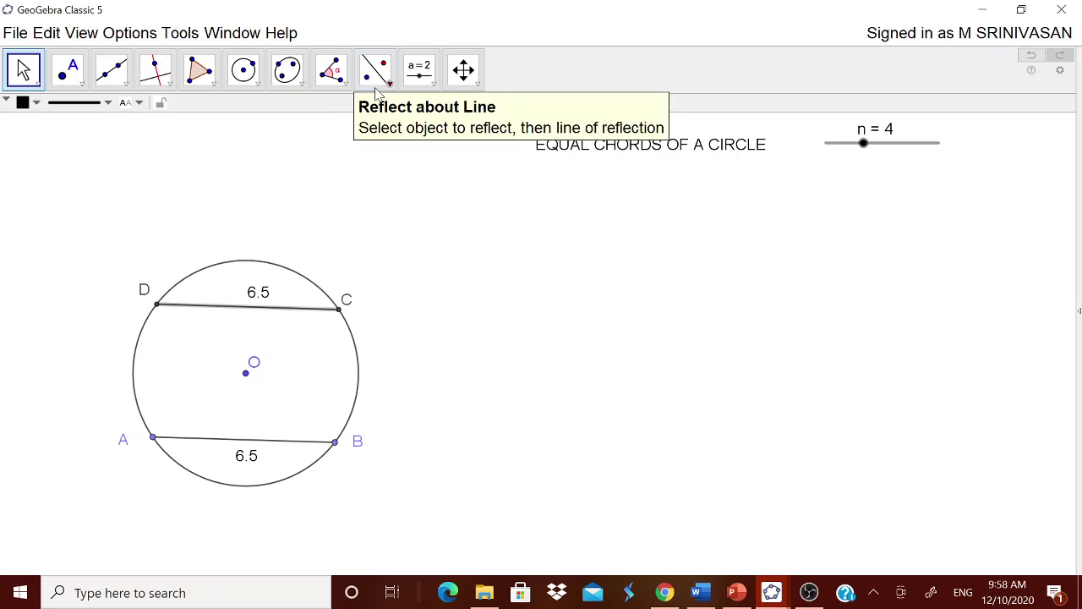
# - Start a new text reading "AB = CD =" followed by the linked value of segment f
pyautogui.click(430, 83)
pyautogui.click(440, 144)
pyautogui.click(817, 287)
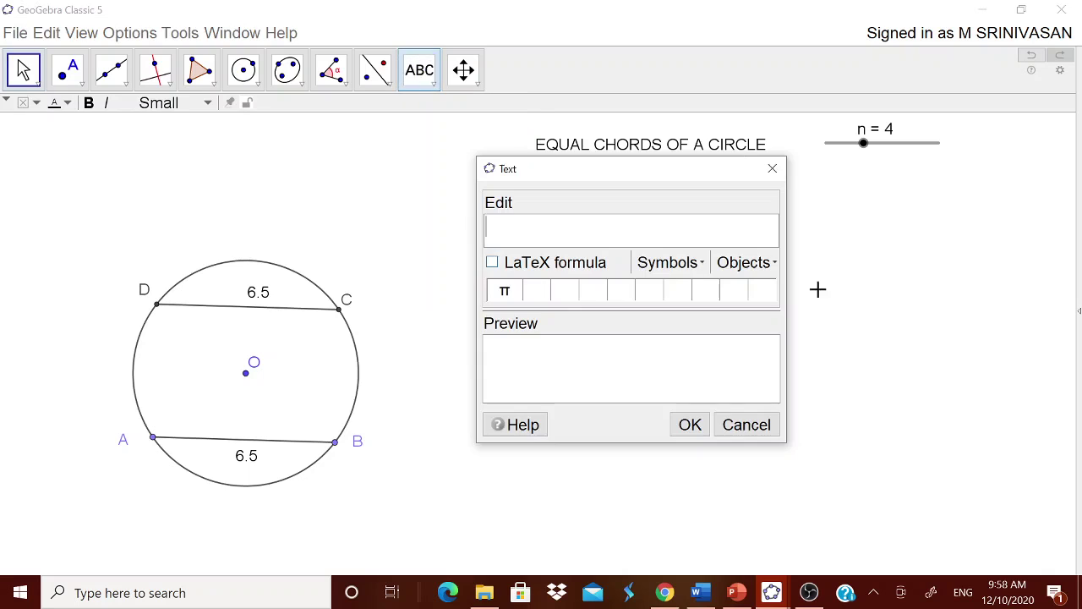
pyautogui.write('AB ')
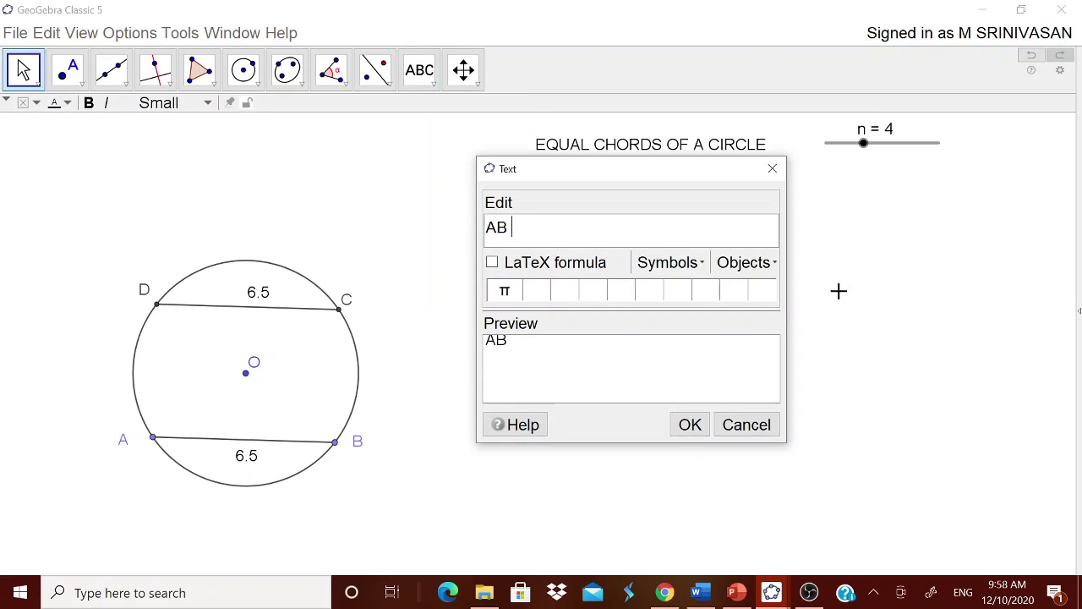
pyautogui.write('= CD =')
pyautogui.click(755, 267)
pyautogui.moveTo(810, 361); pyautogui.dragTo(811, 398)
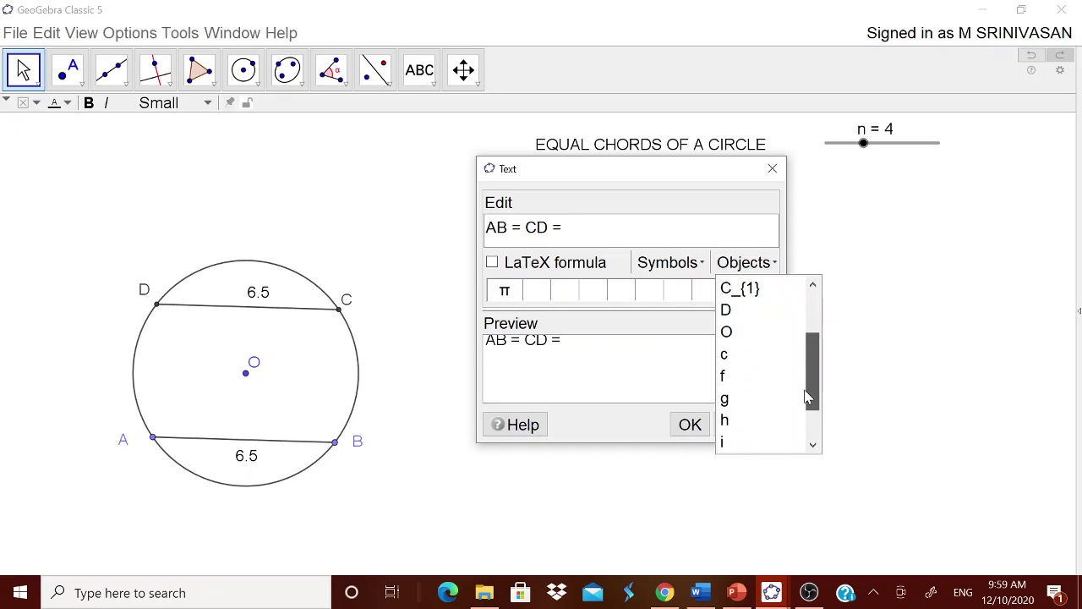
pyautogui.click(724, 379)
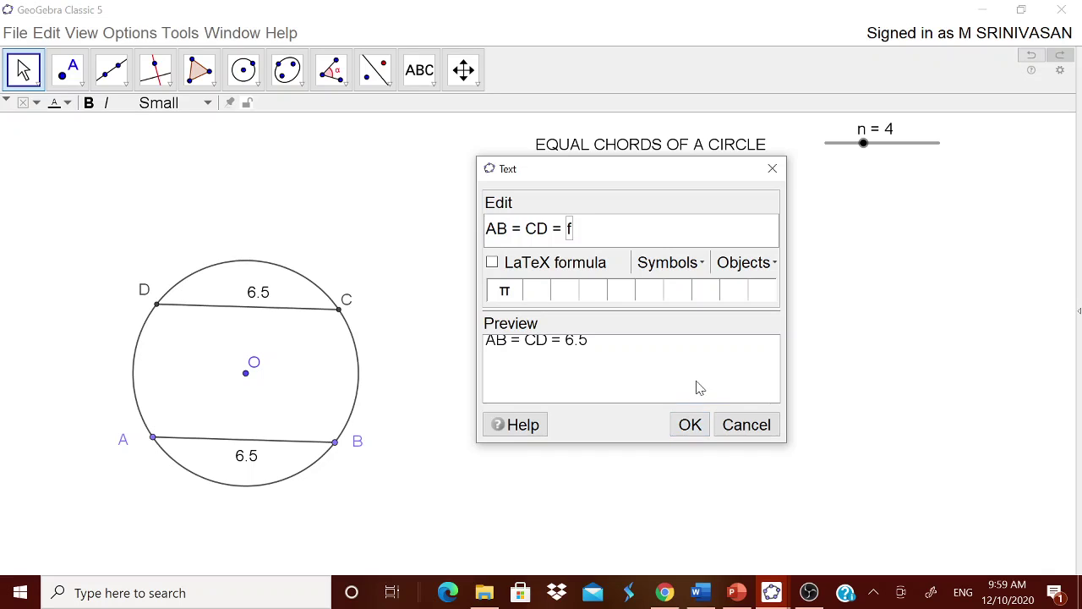
# - Complete the text with "are equal chords of the circle" after the linked value and place it just below the title
pyautogui.write('ARE')
pyautogui.press('BackSpace')
pyautogui.press('BackSpace')
pyautogui.press('BackSpace')
pyautogui.write('are ')
pyautogui.write('w')
pyautogui.press('BackSpace')
pyautogui.write('equal chords ')
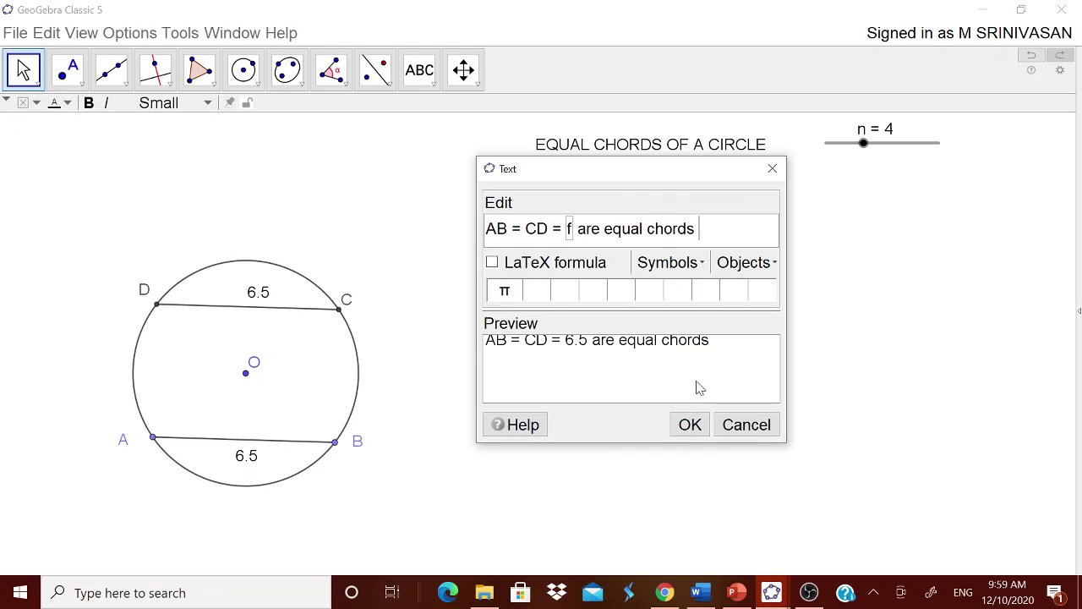
pyautogui.write('of a c')
pyautogui.press('BackSpace')
pyautogui.write('the circel')
pyautogui.press('BackSpace')
pyautogui.press('BackSpace')
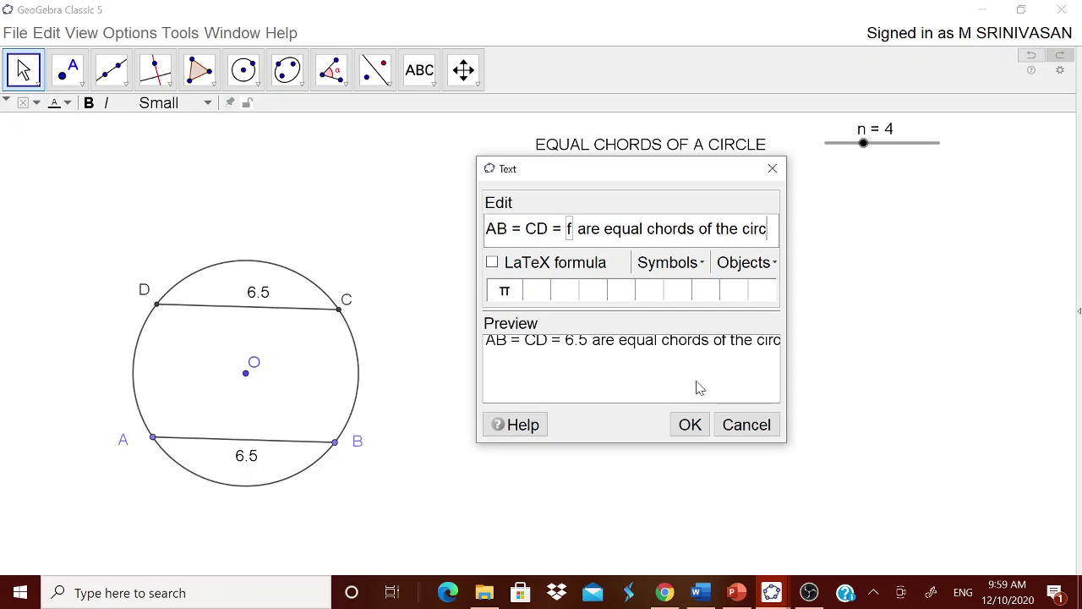
pyautogui.write('le')
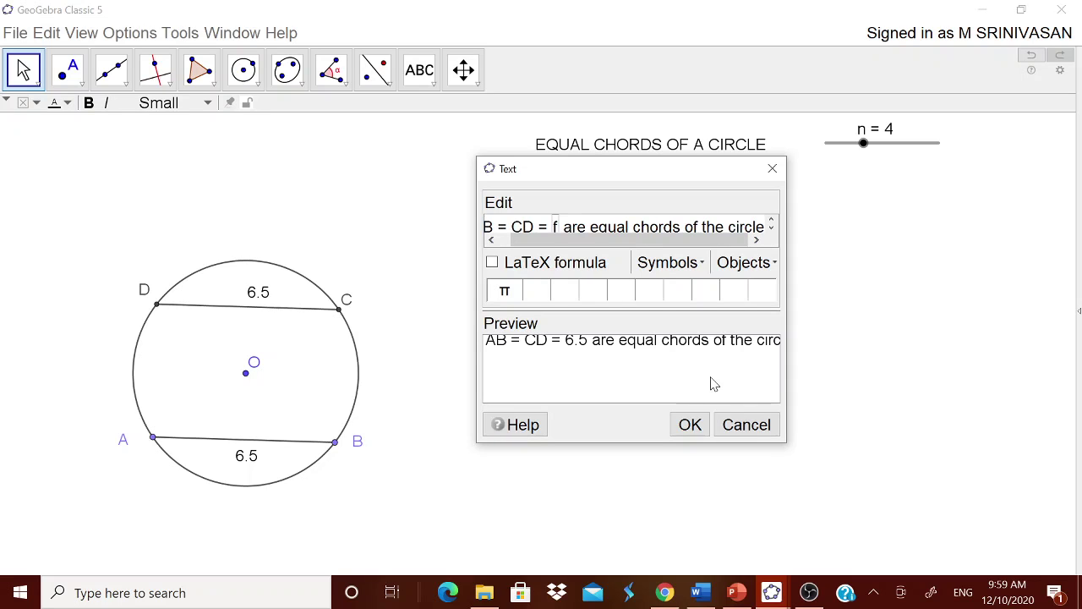
pyautogui.click(687, 423)
pyautogui.moveTo(705, 246); pyautogui.dragTo(774, 196)
# - Switch to NOTES.docx in Word and copy the sentence "Chords which are equal in length subtend equal angles at the center of the circle."
pyautogui.click(700, 593)
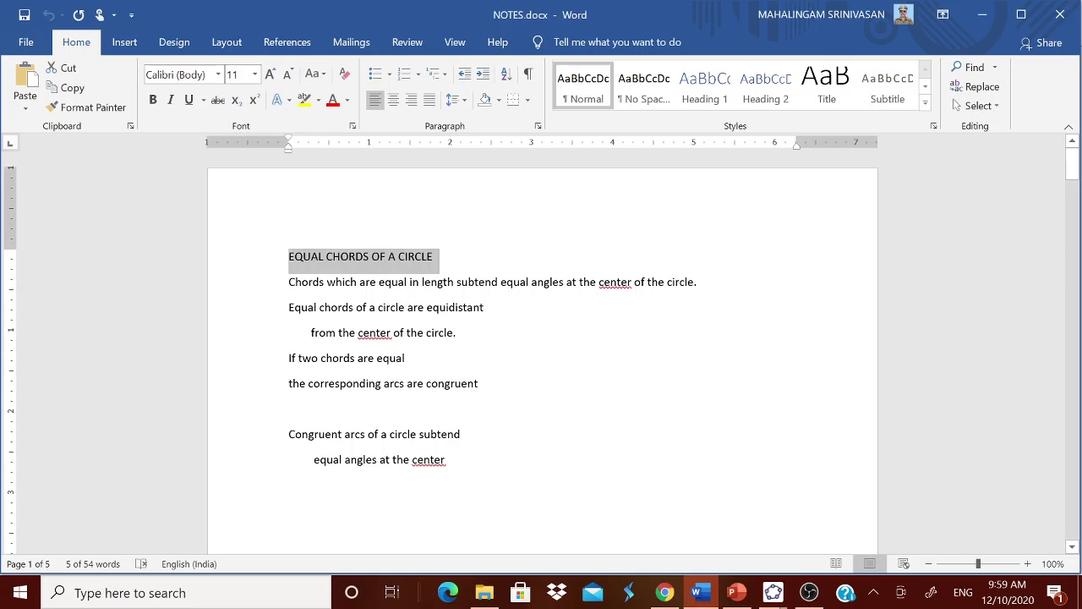
pyautogui.moveTo(288, 281); pyautogui.dragTo(727, 289)
pyautogui.hotkey('ctrl', 'c')
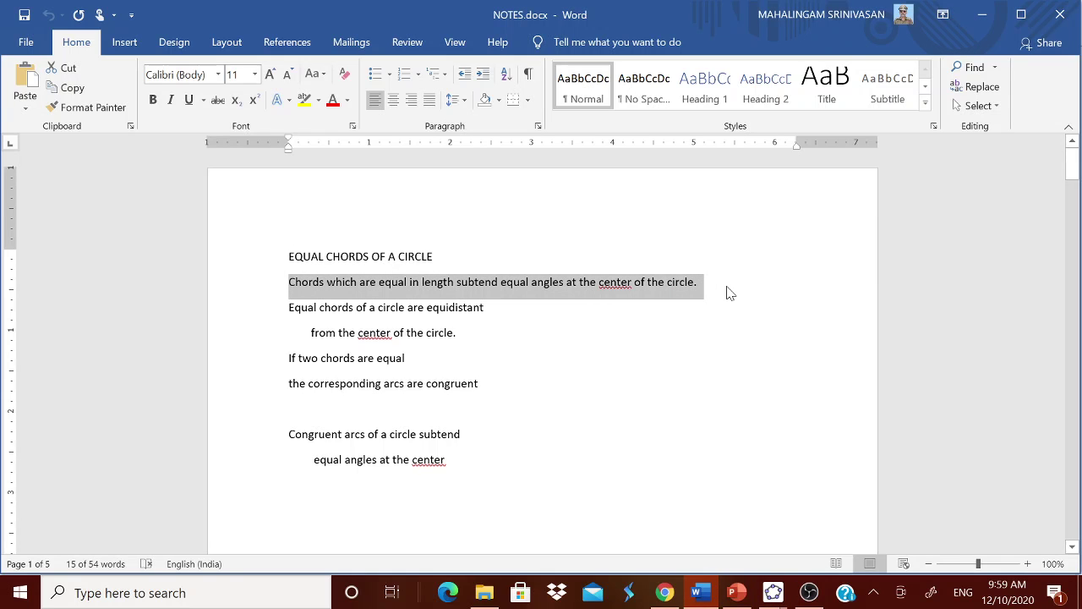
# - Switch back to the unsaved GeoGebra construction and add the copied sentence as a text below the "AB = CD" line
pyautogui.moveTo(772, 593)
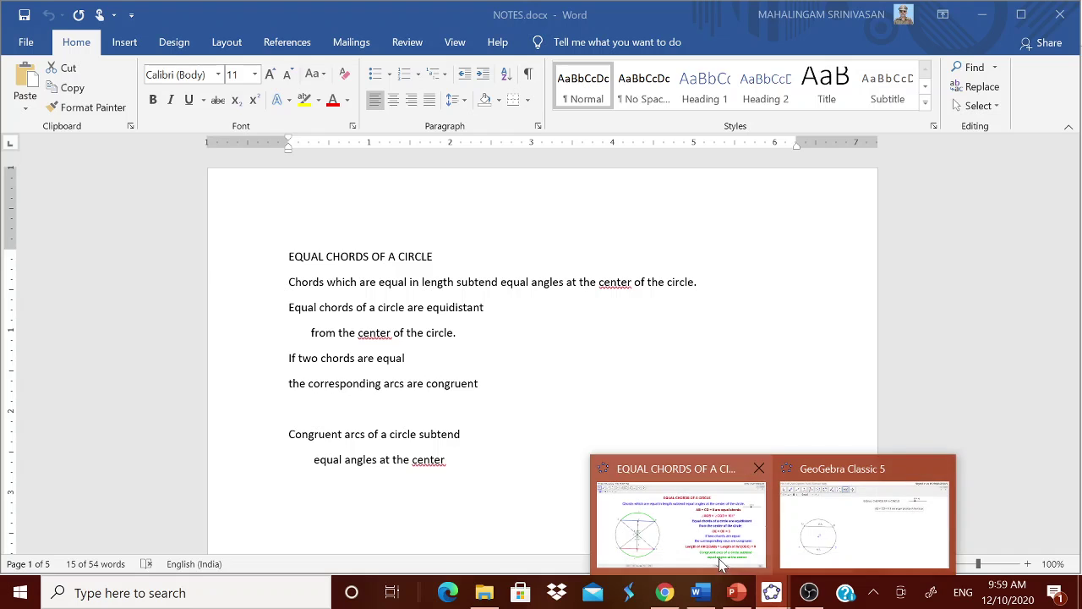
pyautogui.click(830, 541)
pyautogui.click(451, 180)
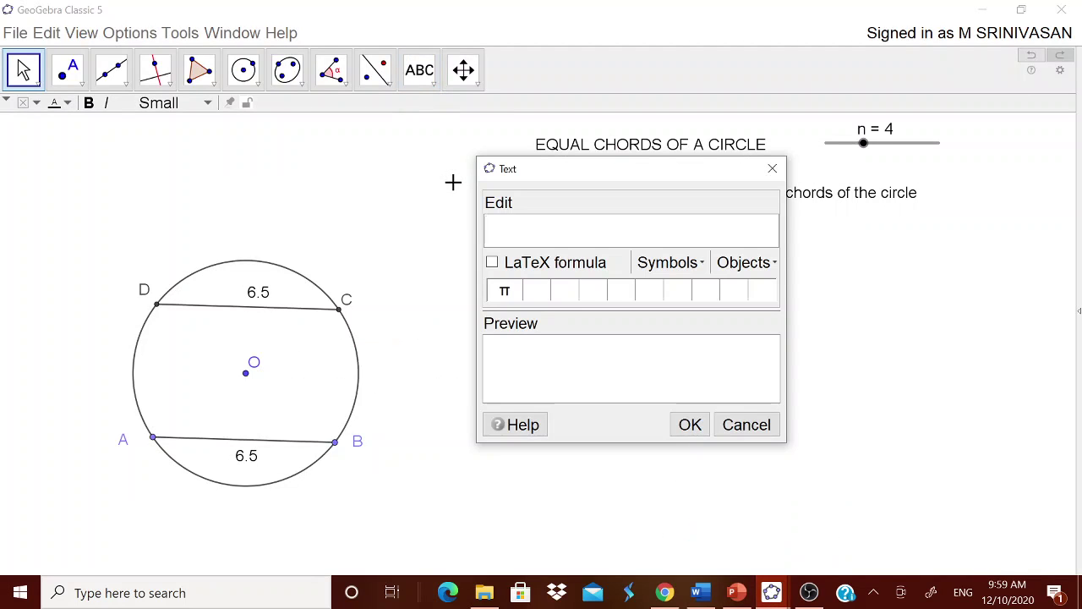
pyautogui.hotkey('ctrl', 'v')
pyautogui.click(706, 426)
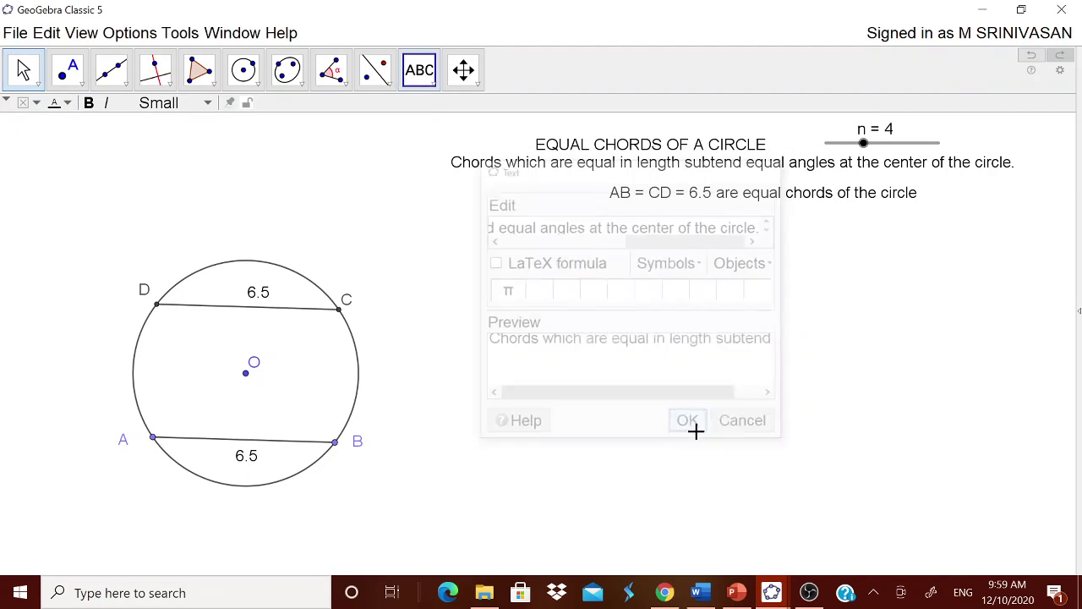
pyautogui.moveTo(559, 172); pyautogui.dragTo(595, 239)
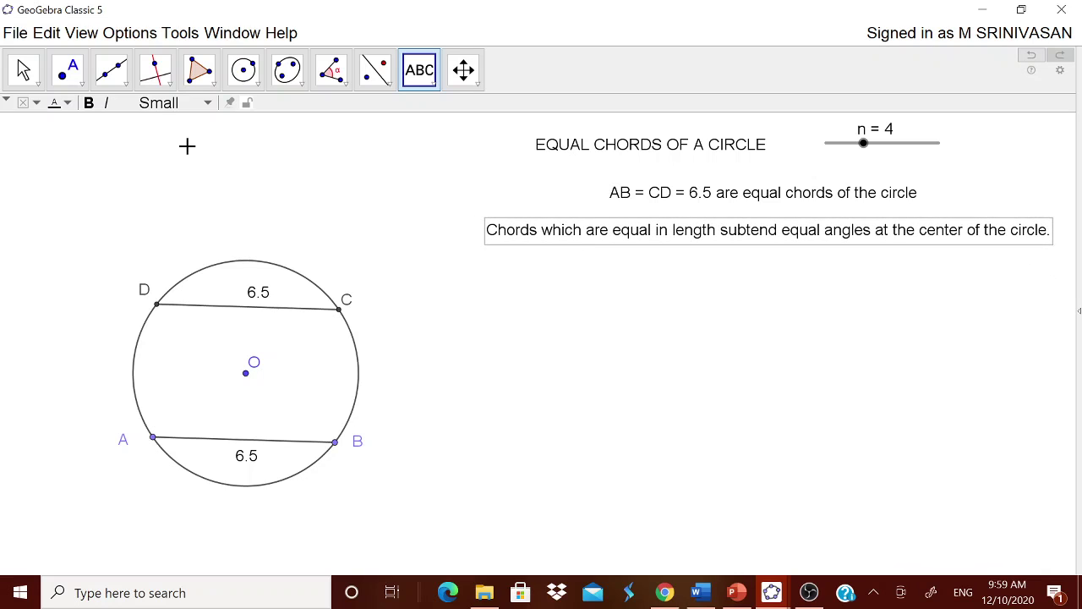
# - Draw segments joining the center O to points A, B, C and D
pyautogui.click(125, 82)
pyautogui.click(152, 145)
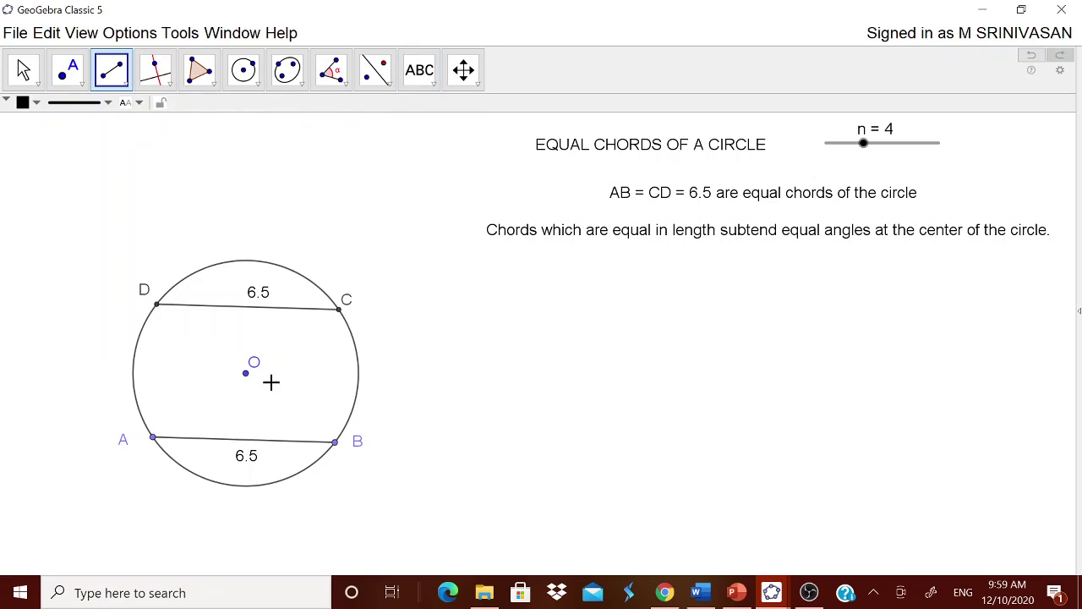
pyautogui.click(153, 438)
pyautogui.click(246, 374)
pyautogui.click(334, 441)
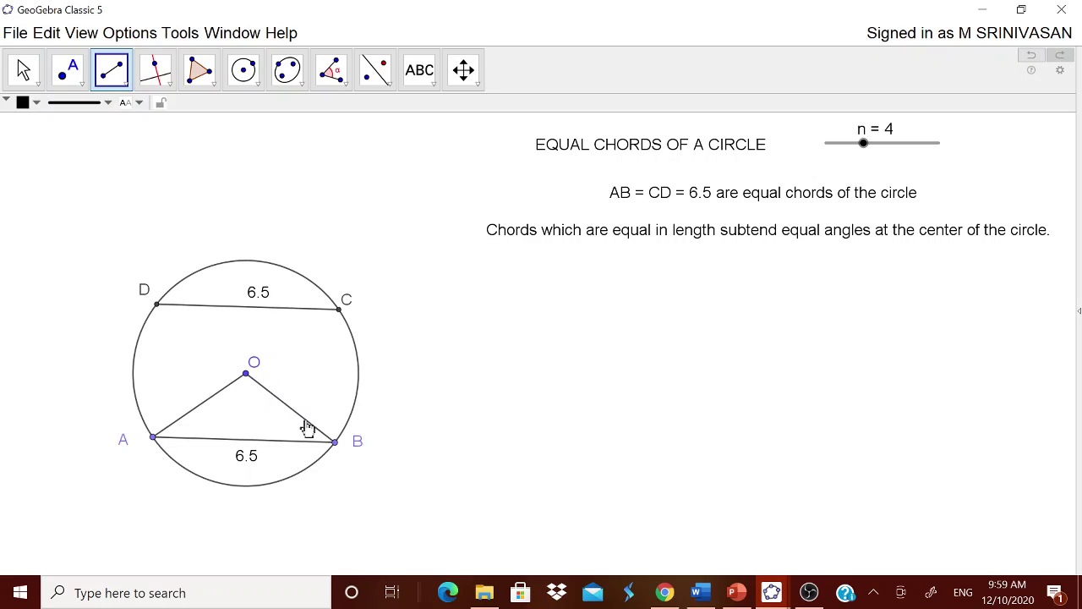
pyautogui.click(245, 374)
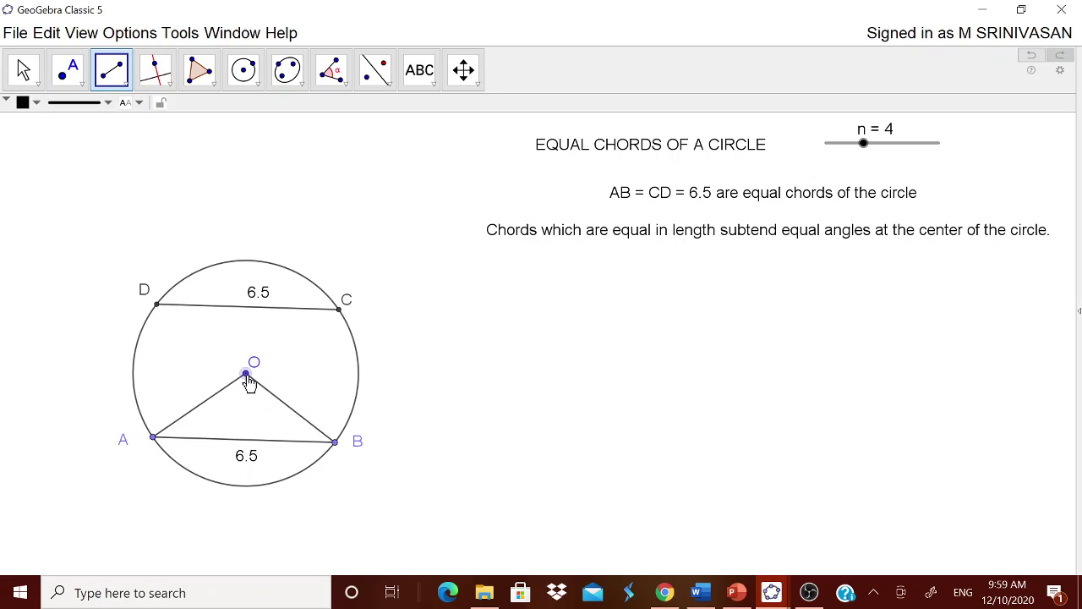
pyautogui.click(339, 309)
pyautogui.click(247, 375)
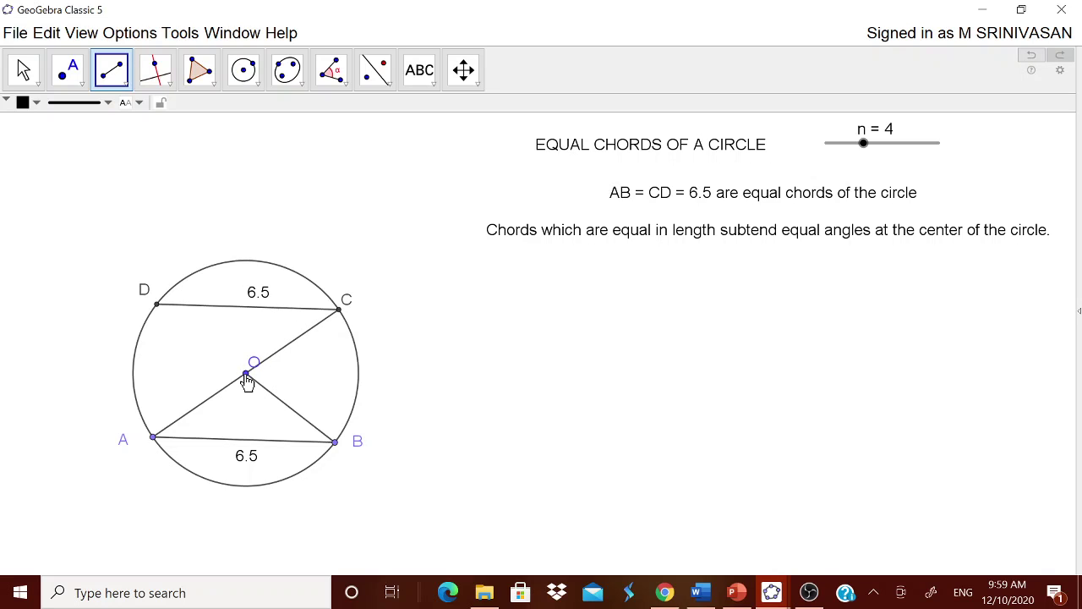
pyautogui.click(156, 305)
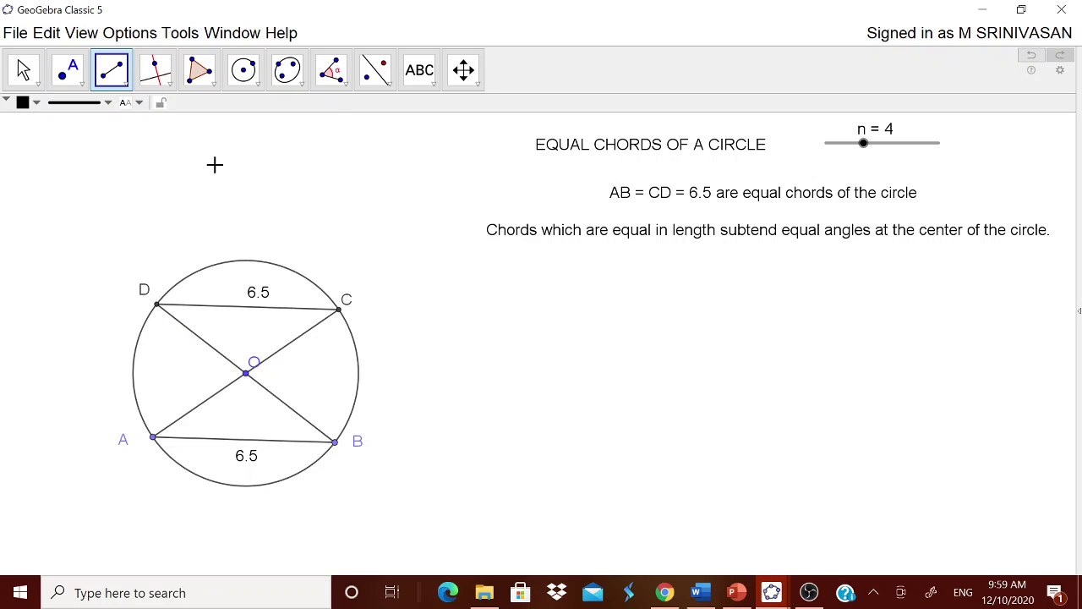
# - Mark the angles that chords AB and CD subtend at the center O
pyautogui.click(342, 85)
pyautogui.click(332, 108)
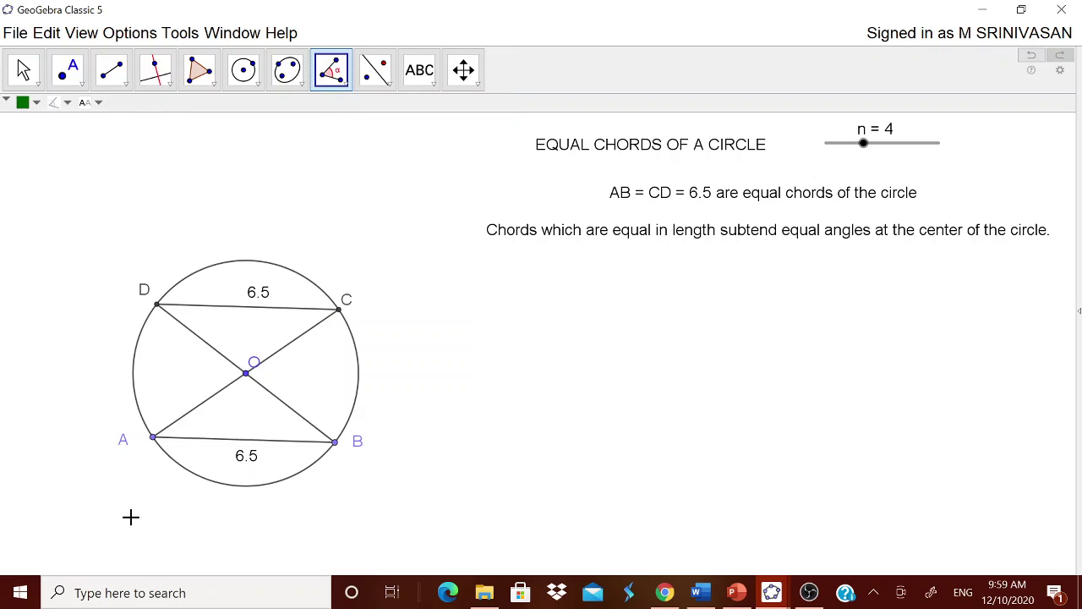
pyautogui.click(153, 438)
pyautogui.click(245, 374)
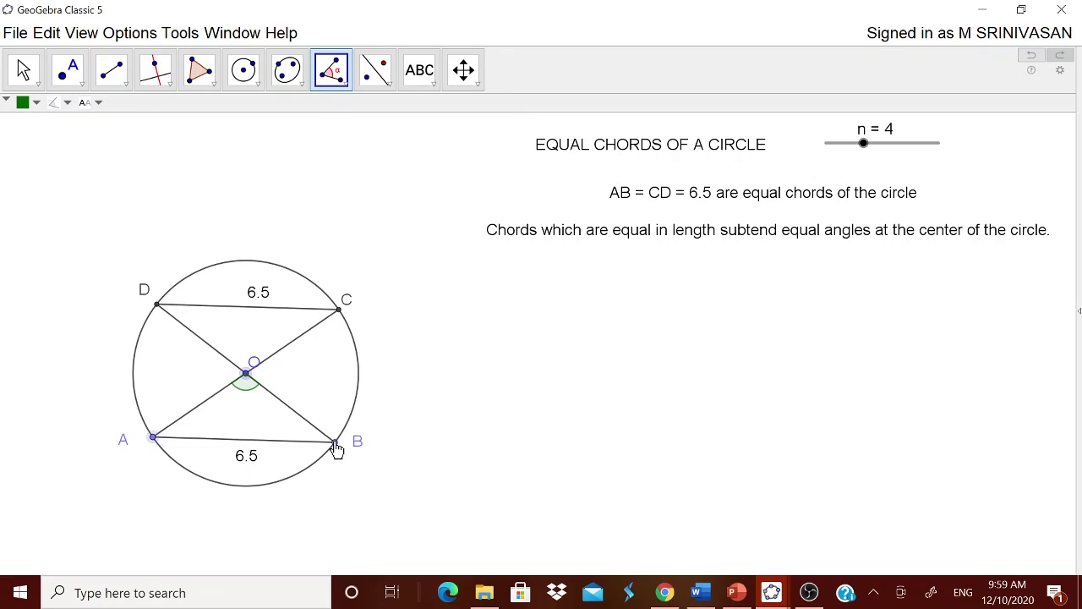
pyautogui.click(335, 441)
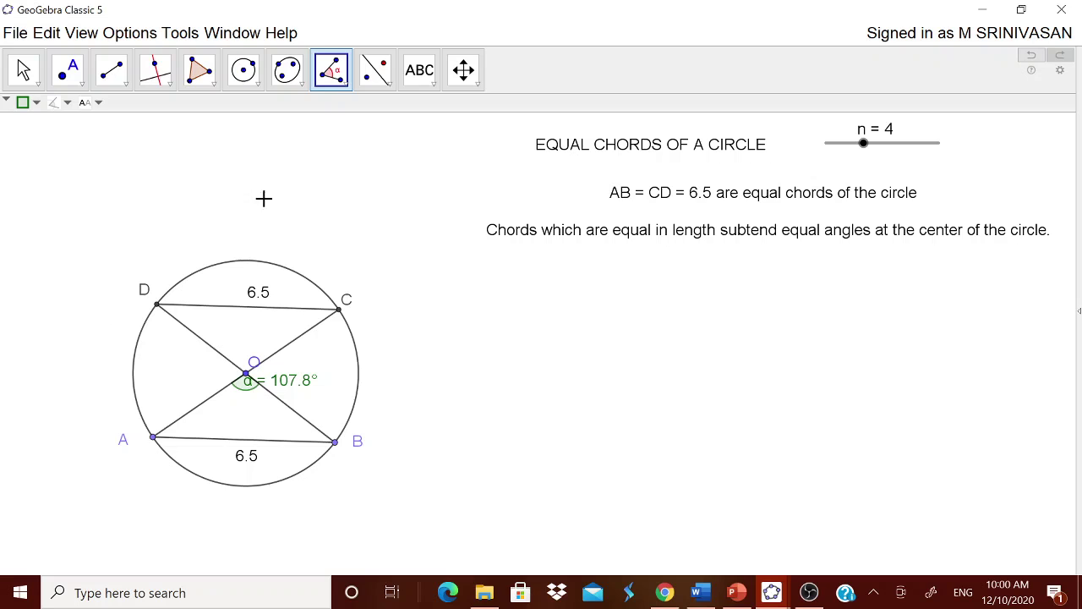
pyautogui.click(340, 311)
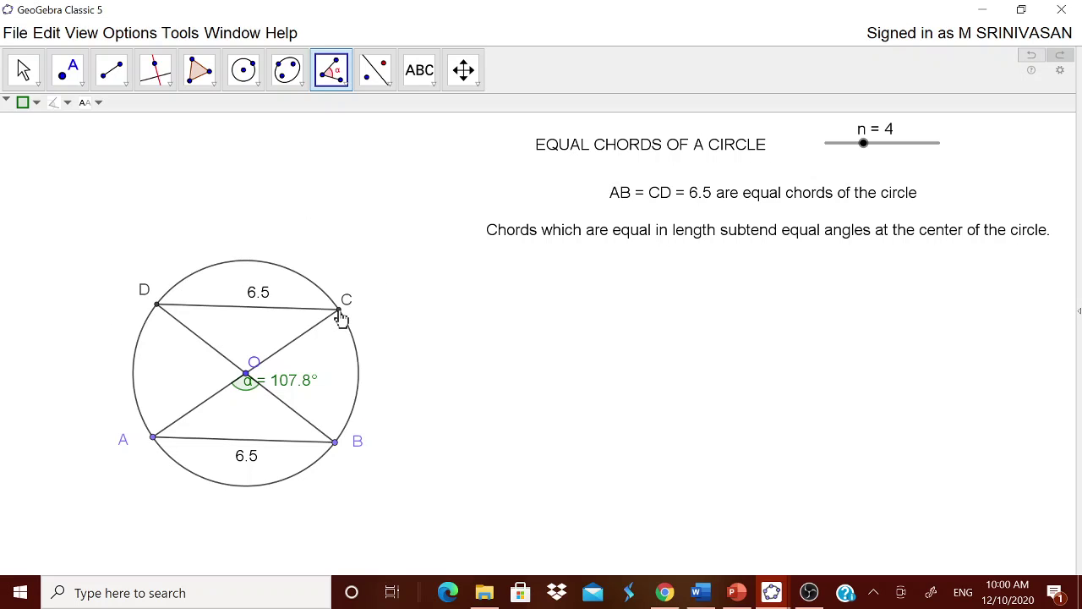
pyautogui.click(246, 376)
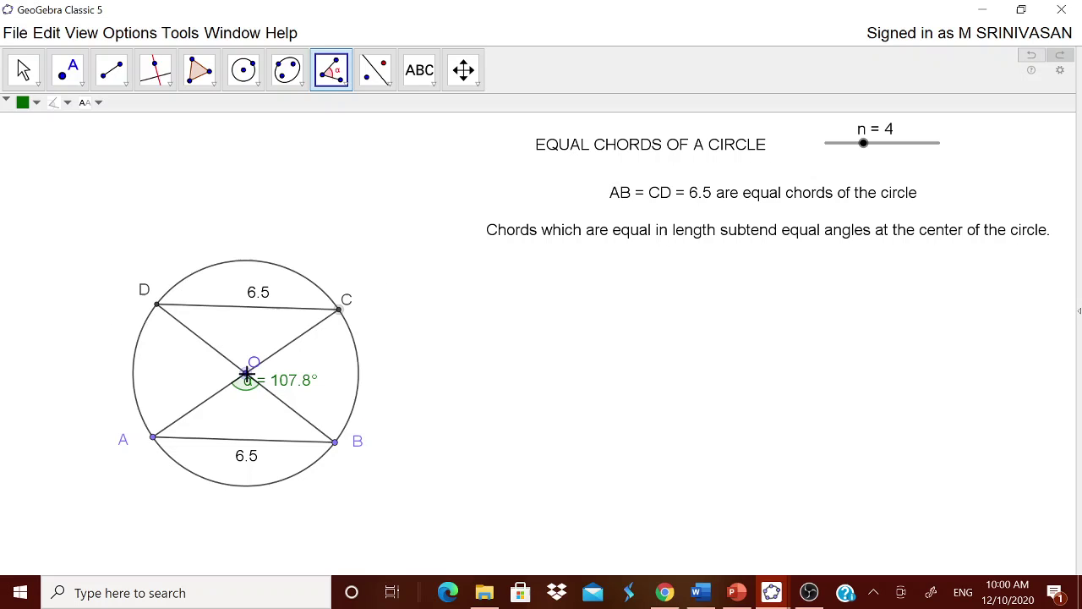
pyautogui.click(158, 304)
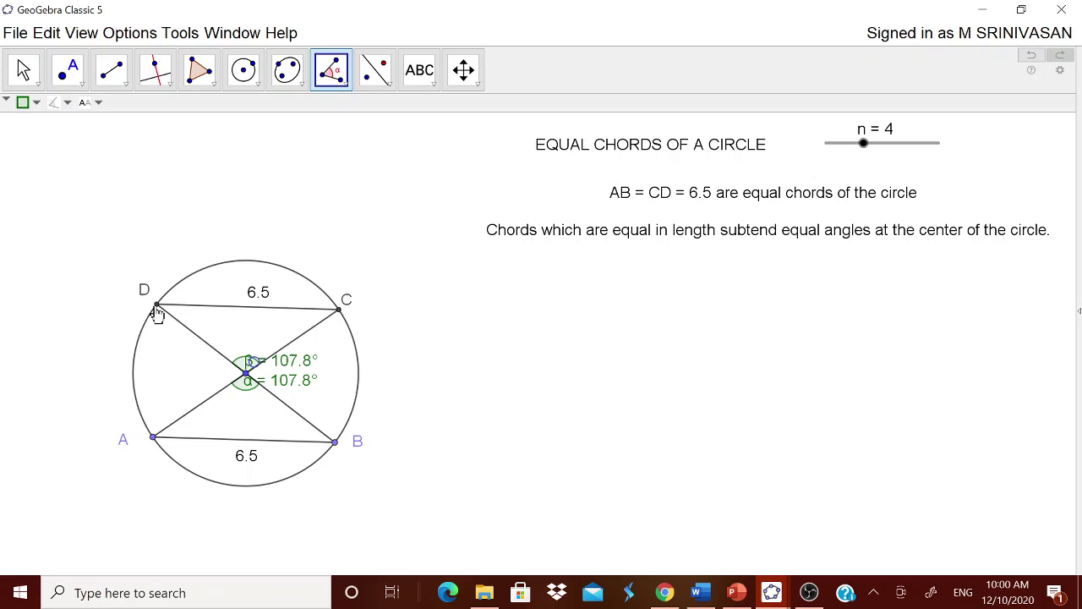
# - Move the α and β labels clear of the center, inside their triangles, and set slider n to 5
pyautogui.click(23, 70)
pyautogui.moveTo(284, 360); pyautogui.dragTo(248, 341)
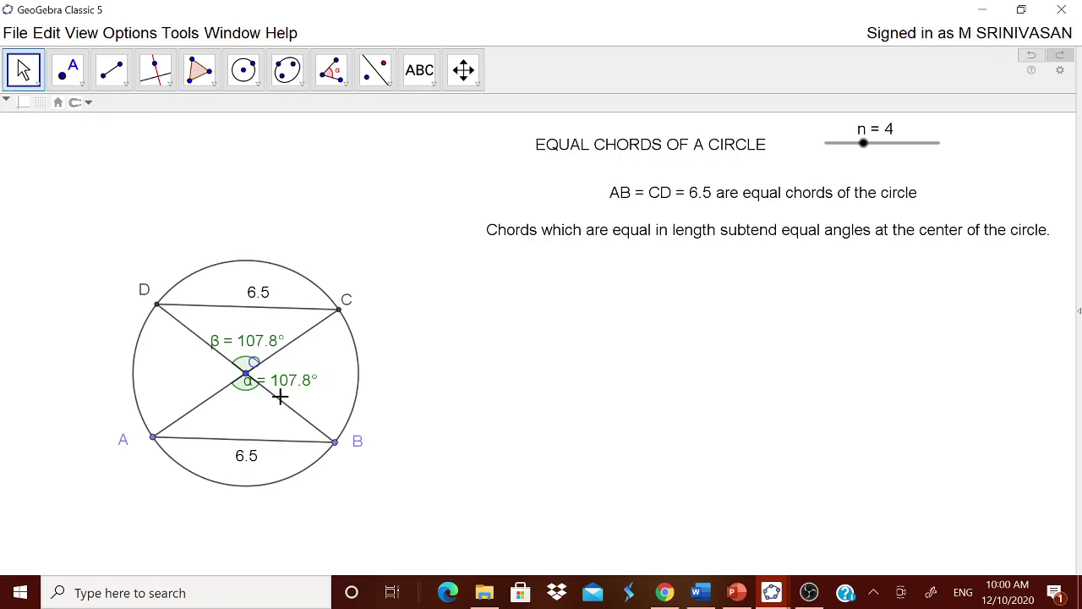
pyautogui.moveTo(288, 391); pyautogui.dragTo(263, 420)
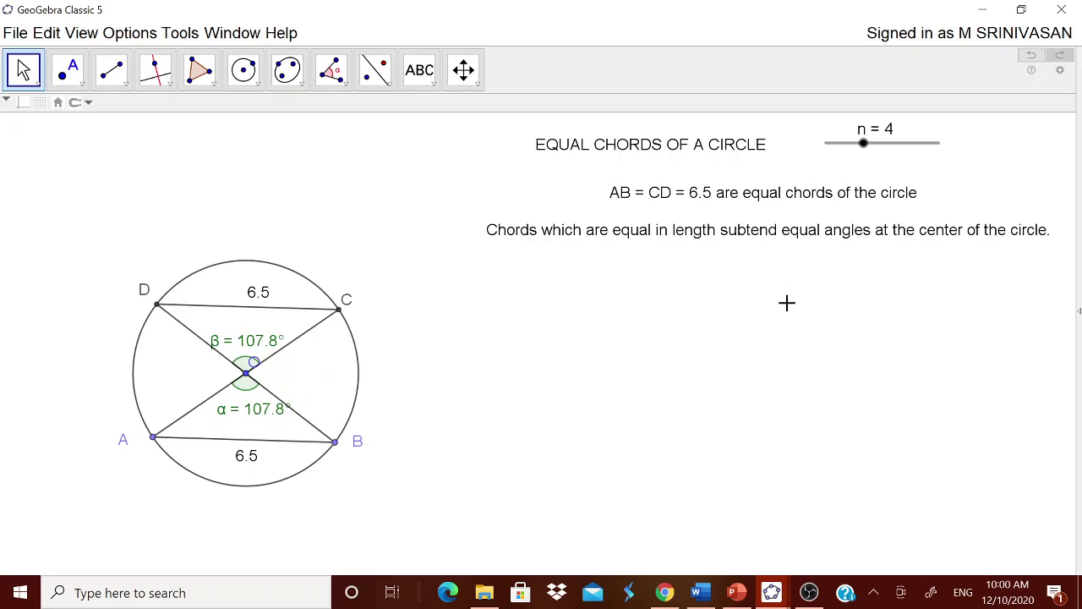
pyautogui.moveTo(864, 144); pyautogui.dragTo(877, 144)
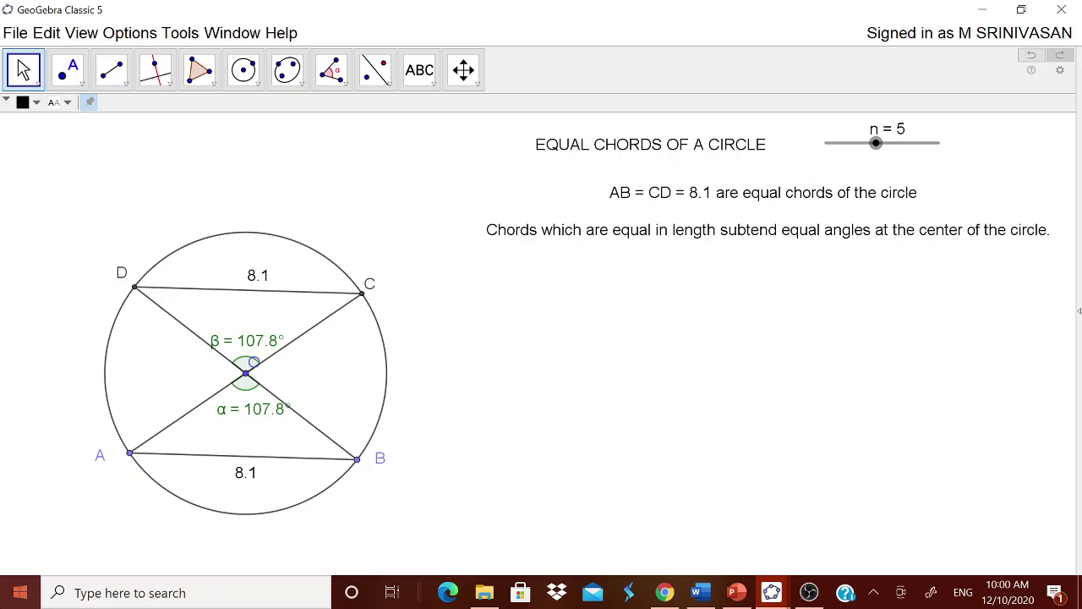
# - Start a new text in the empty area beside the circle reading "∠BOA = ∠DOC =", using the angle symbol
pyautogui.click(419, 70)
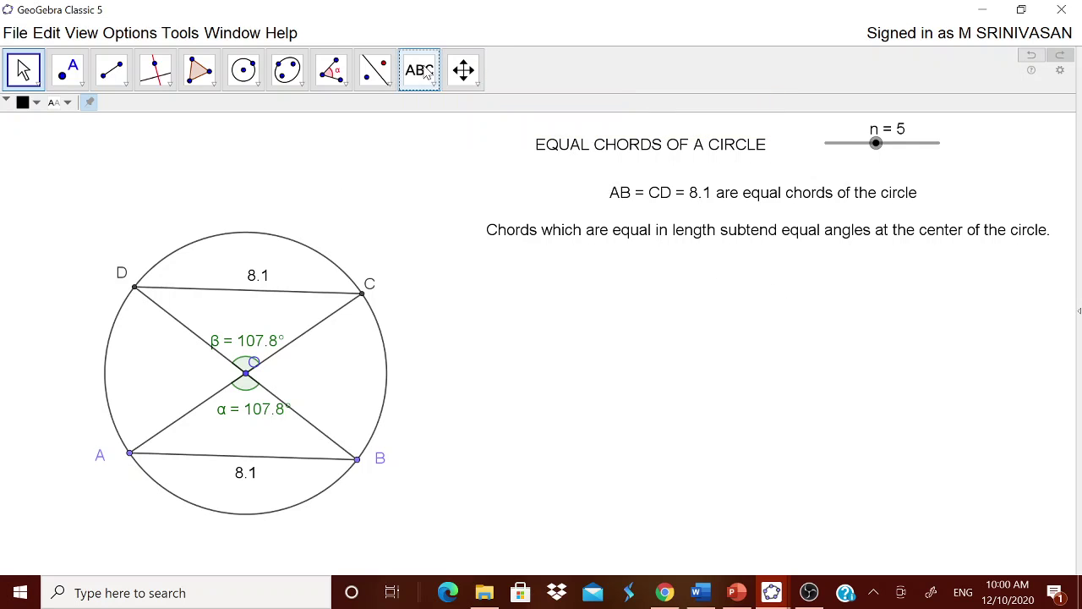
pyautogui.click(904, 427)
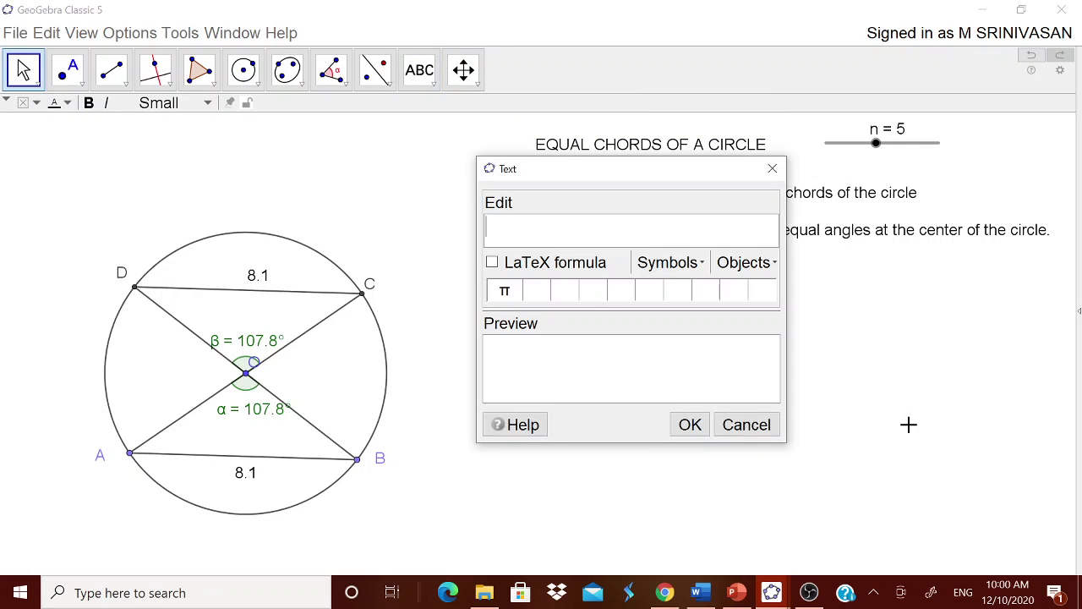
pyautogui.click(672, 263)
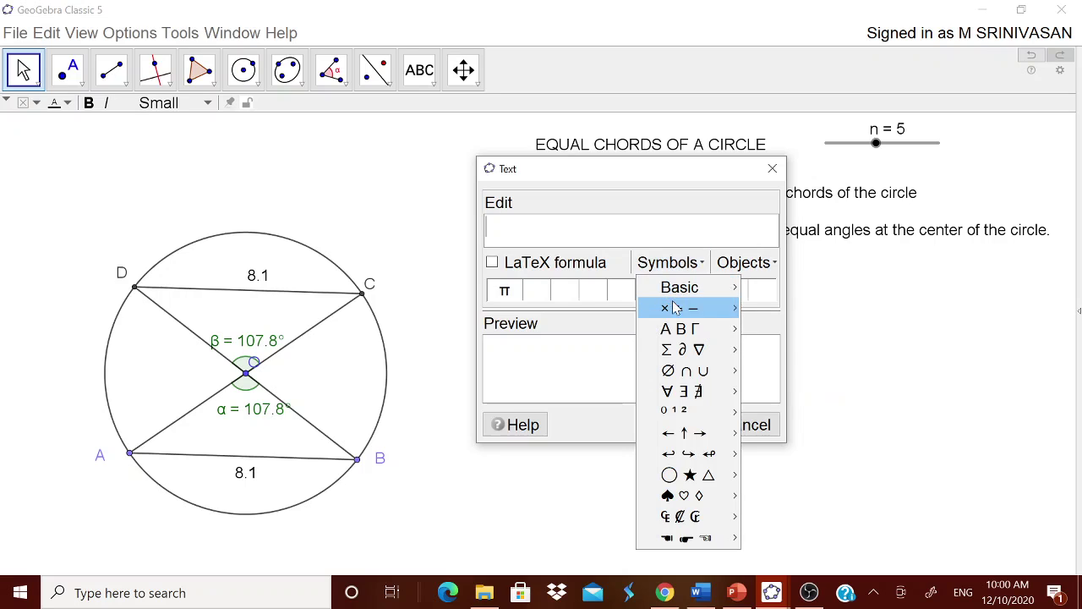
pyautogui.moveTo(729, 309)
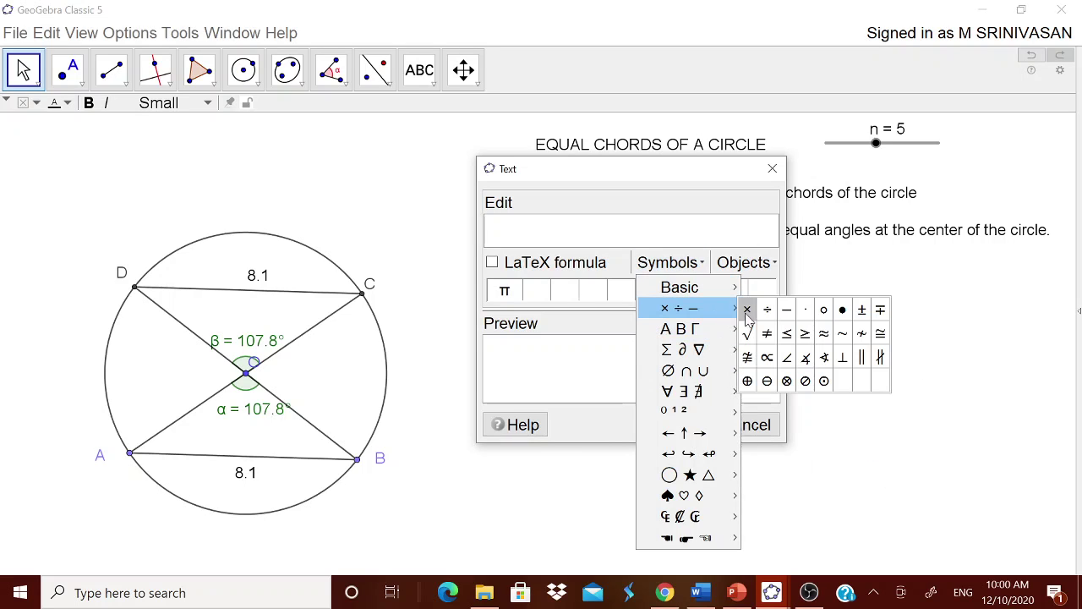
pyautogui.click(785, 356)
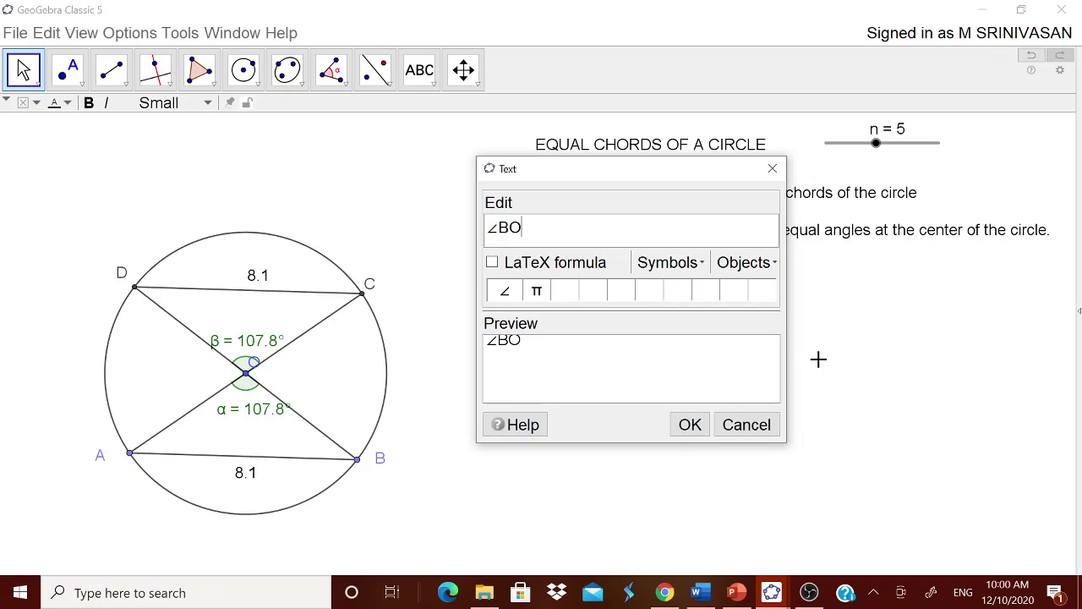
pyautogui.write('BOA =')
pyautogui.click(505, 291)
pyautogui.write('DOC =')
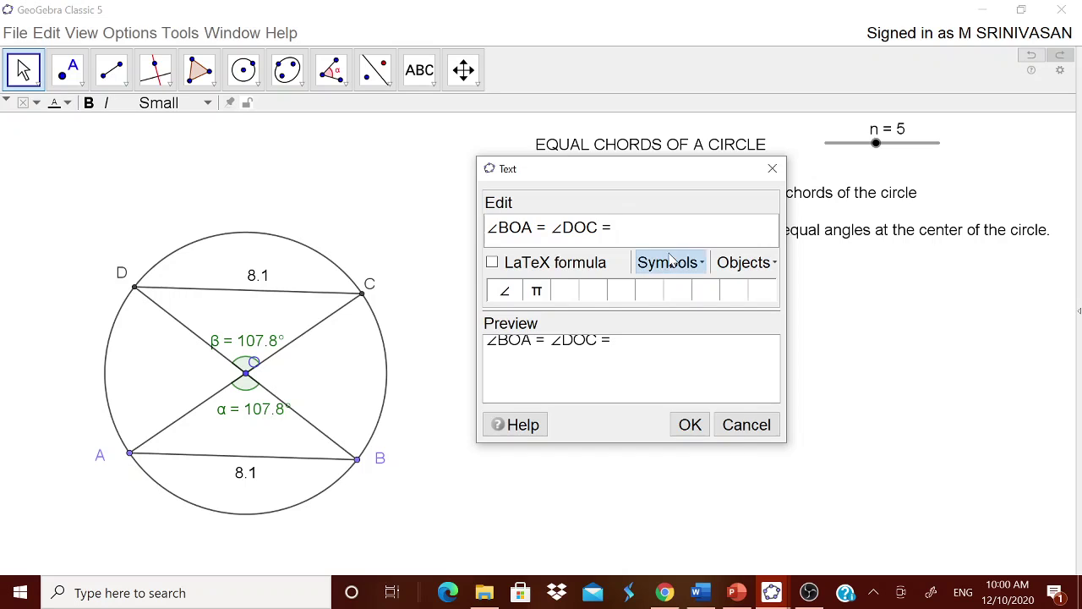
# - Finish the angle text with the linked value of α and place it below the sentence about equal angles
pyautogui.click(744, 262)
pyautogui.scroll(-2, 814, 369)
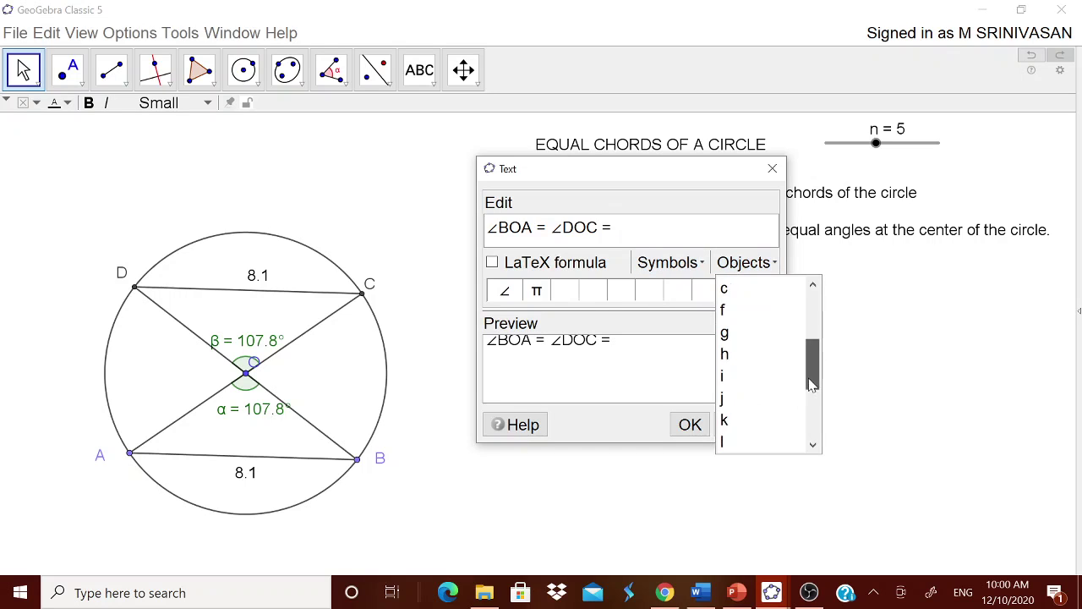
pyautogui.moveTo(812, 375); pyautogui.dragTo(809, 420)
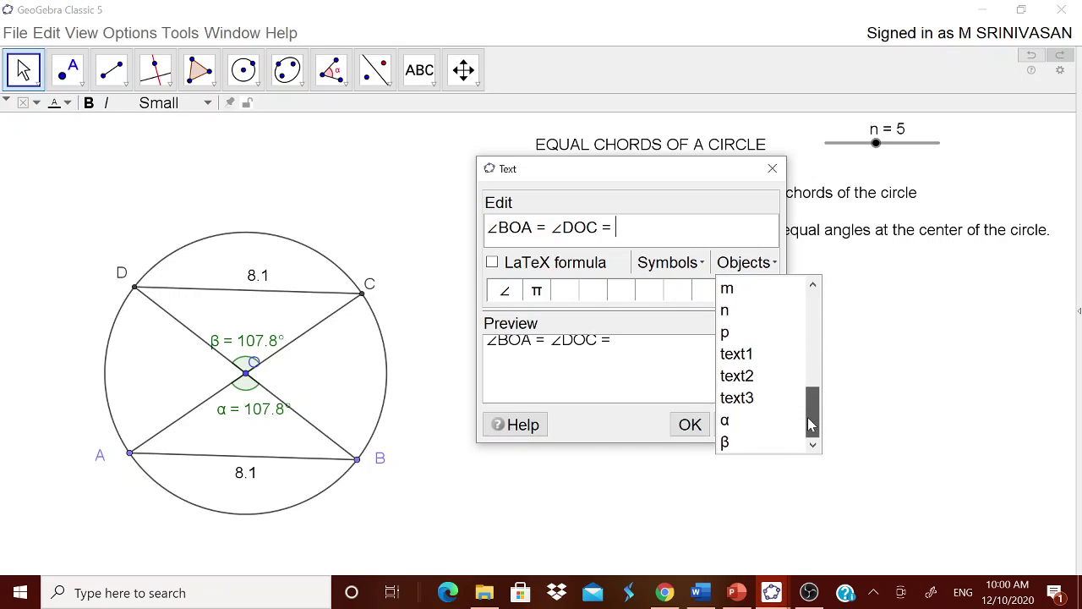
pyautogui.click(752, 423)
pyautogui.click(689, 425)
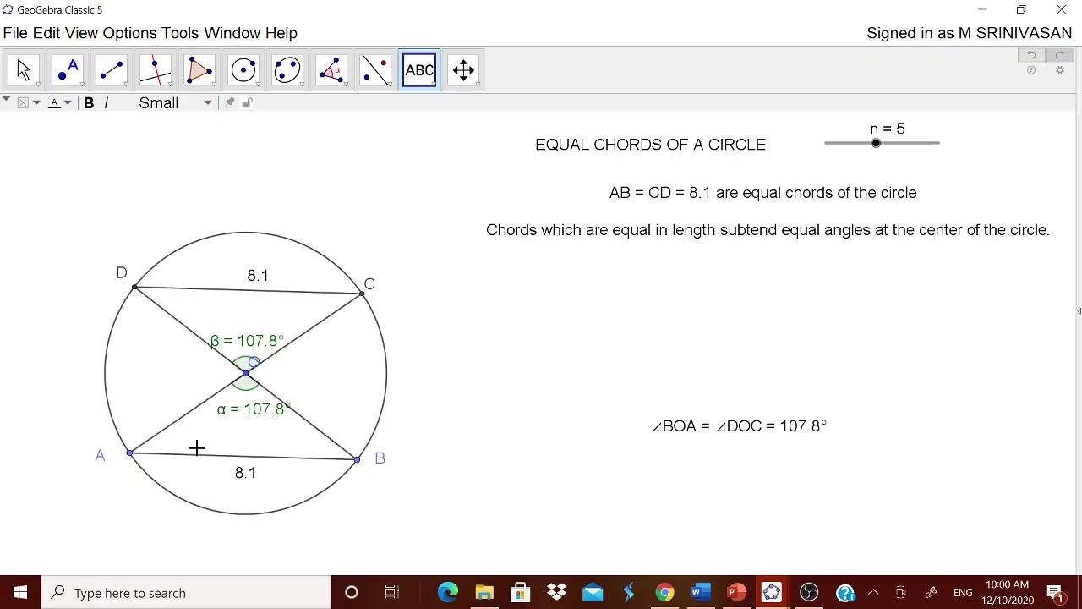
pyautogui.moveTo(695, 433); pyautogui.dragTo(719, 302)
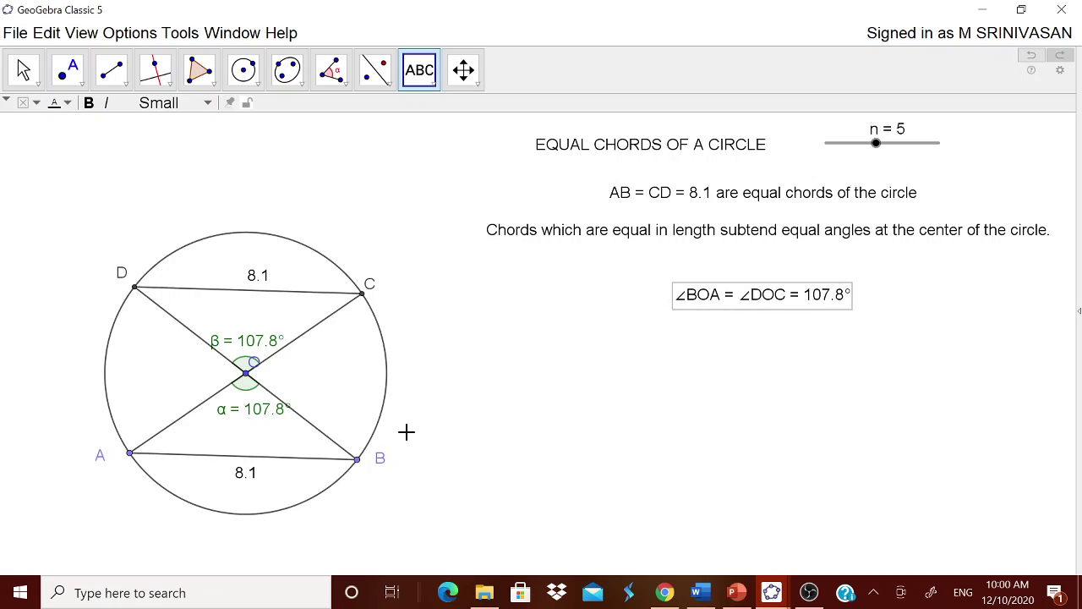
# - Move point B along the circle until AB is about 8.5 long, and raise the angle text closer to the sentence above
pyautogui.click(23, 71)
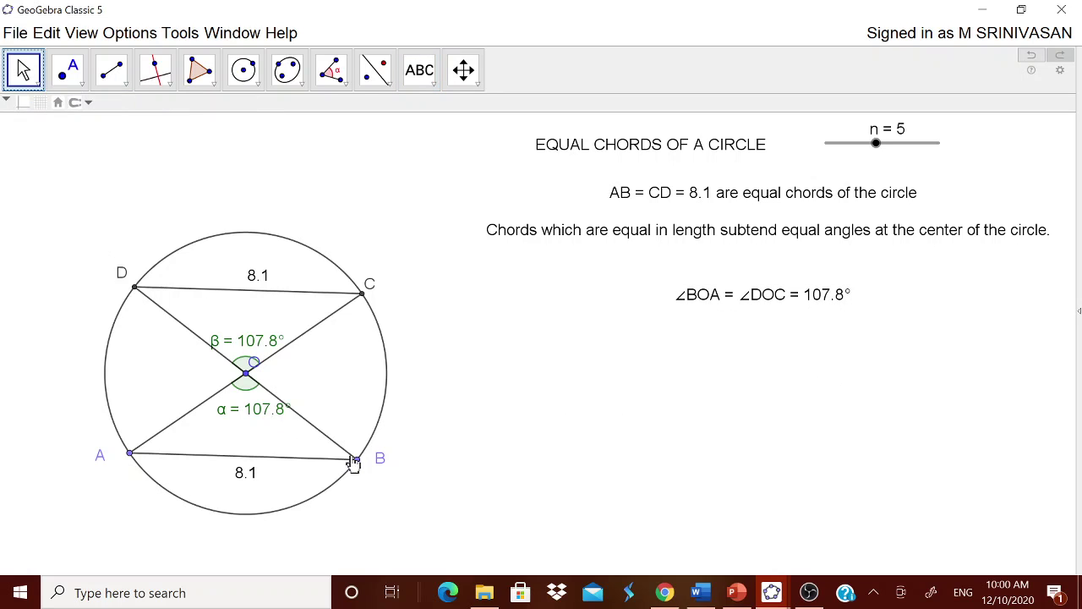
pyautogui.moveTo(352, 463); pyautogui.dragTo(328, 430)
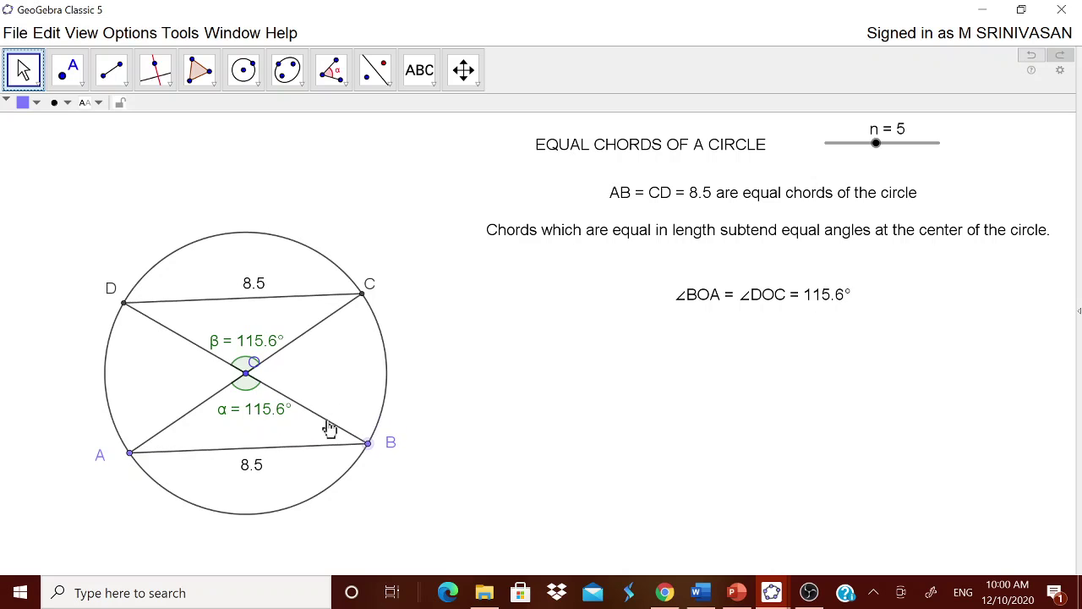
pyautogui.moveTo(745, 311); pyautogui.dragTo(745, 285)
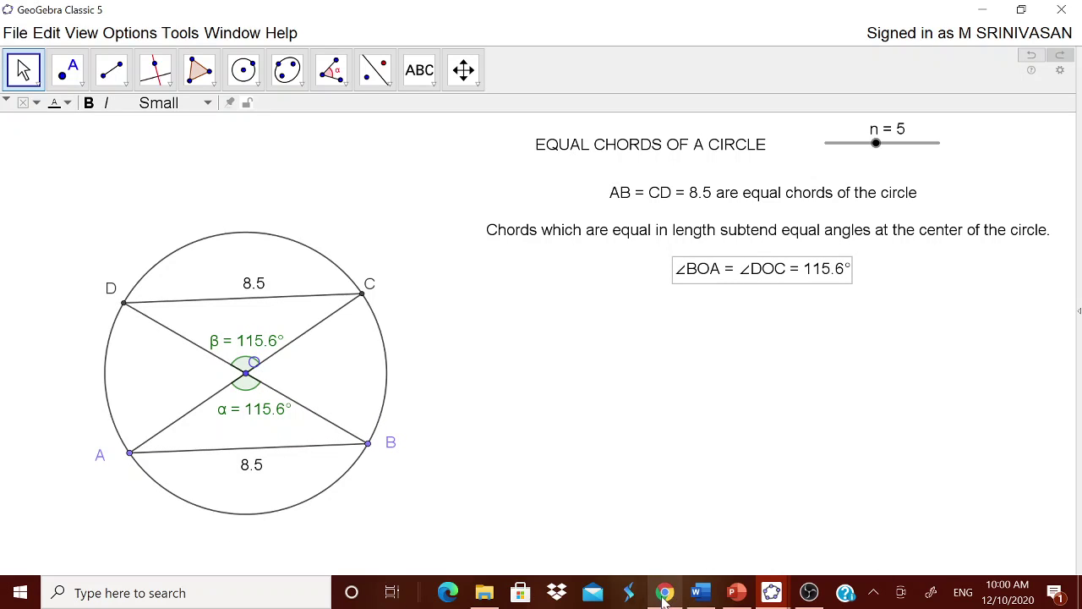
# - Switch to the NOTES.docx document in Word and copy "Equal chords of a circle are equidistant from the center of the circle."
pyautogui.click(701, 594)
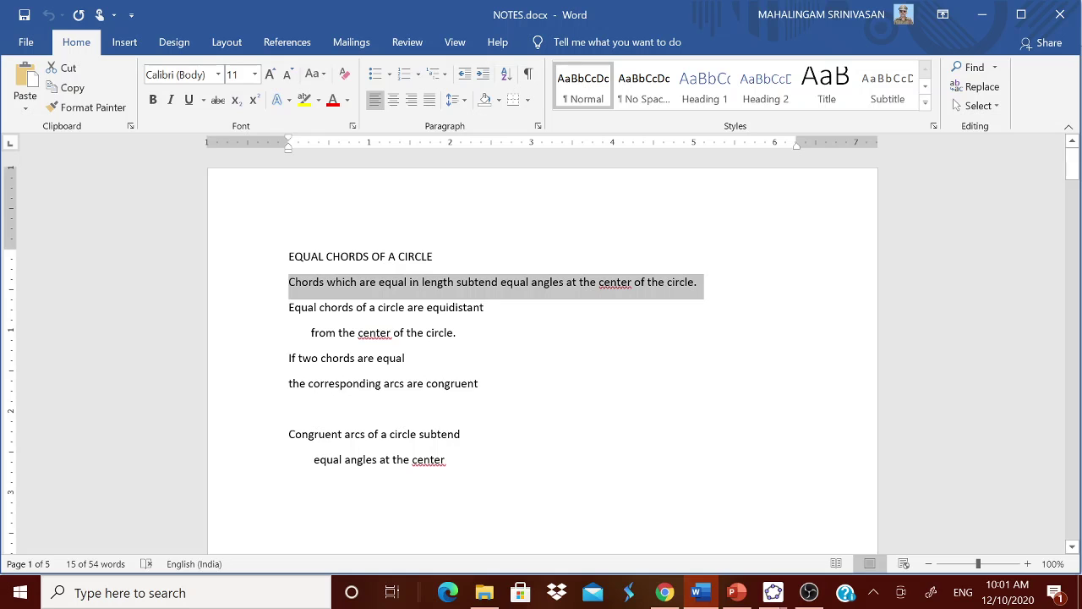
pyautogui.moveTo(288, 307); pyautogui.dragTo(482, 337)
pyautogui.hotkey('ctrl', 'c')
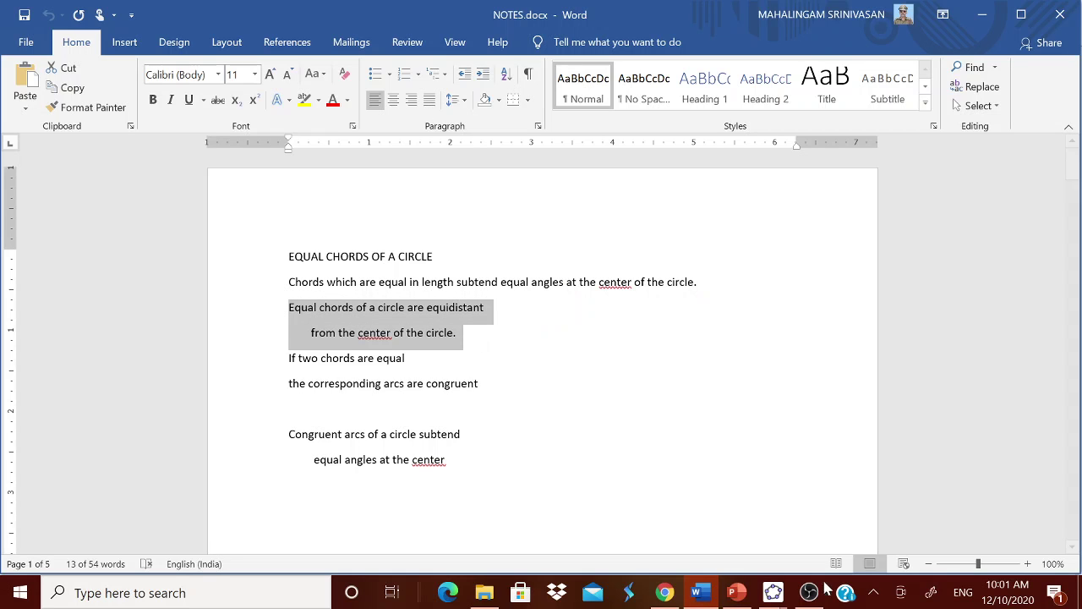
# - Switch back to GeoGebra, add the copied sentence as a text and place it directly below the ∠BOA = ∠DOC line
pyautogui.moveTo(772, 592)
pyautogui.click(853, 550)
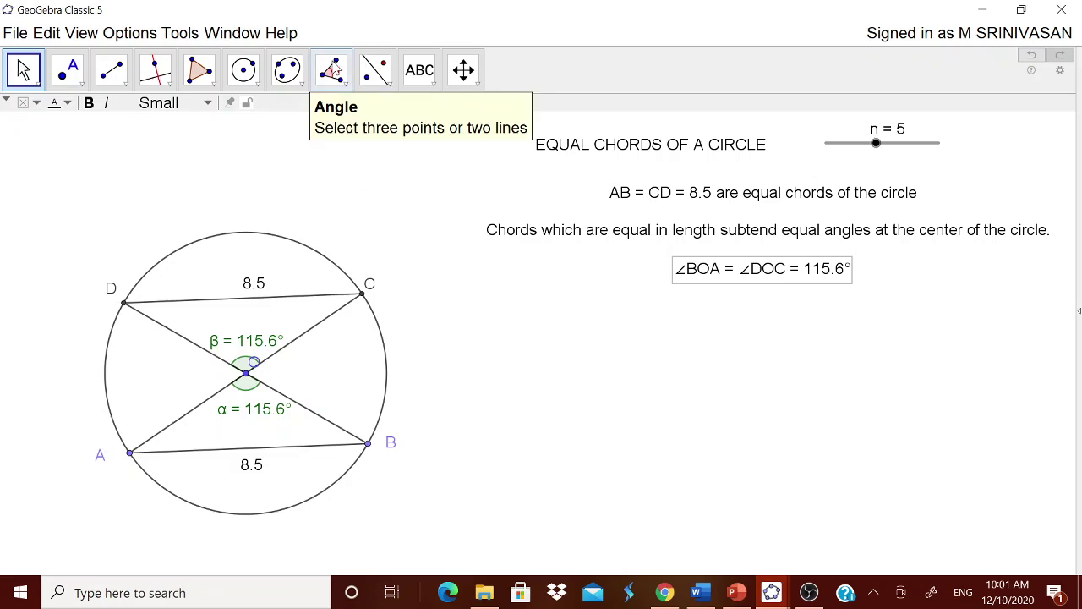
pyautogui.click(419, 71)
pyautogui.click(508, 354)
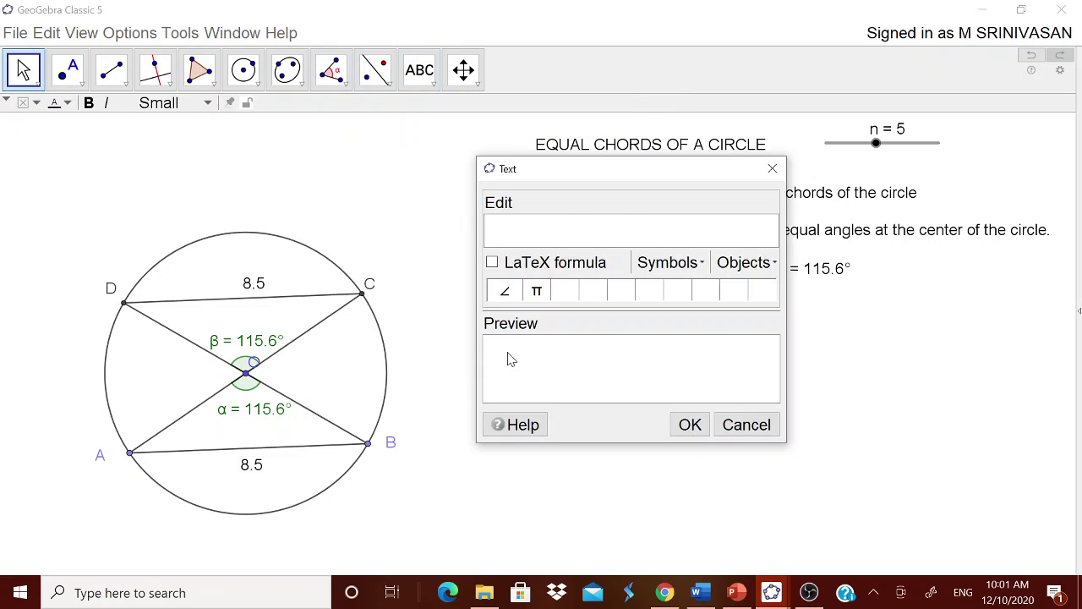
pyautogui.hotkey('ctrl', 'v')
pyautogui.click(689, 422)
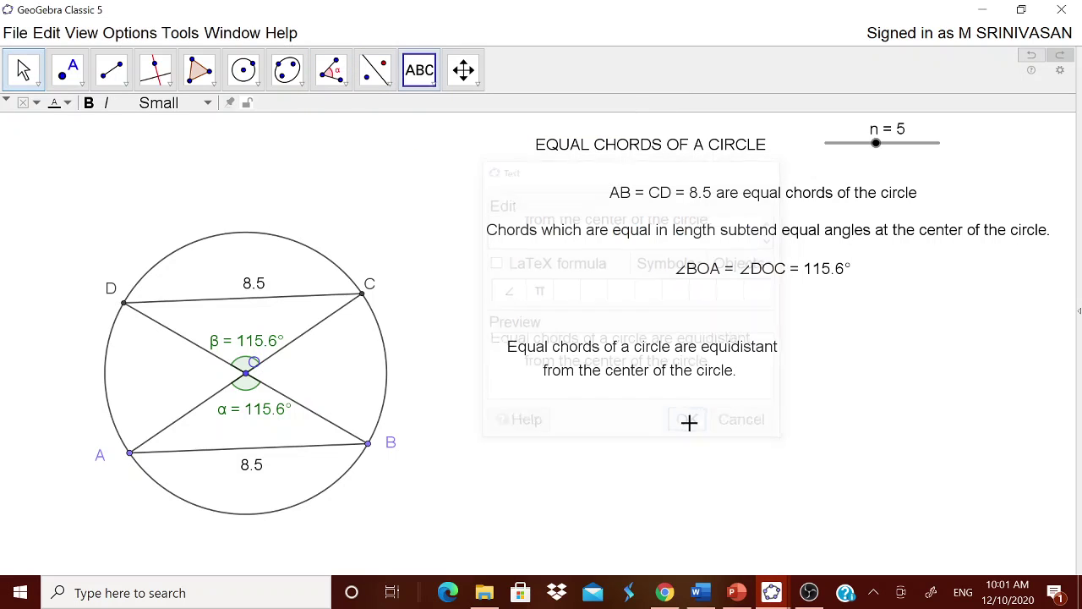
pyautogui.moveTo(652, 376); pyautogui.dragTo(791, 354)
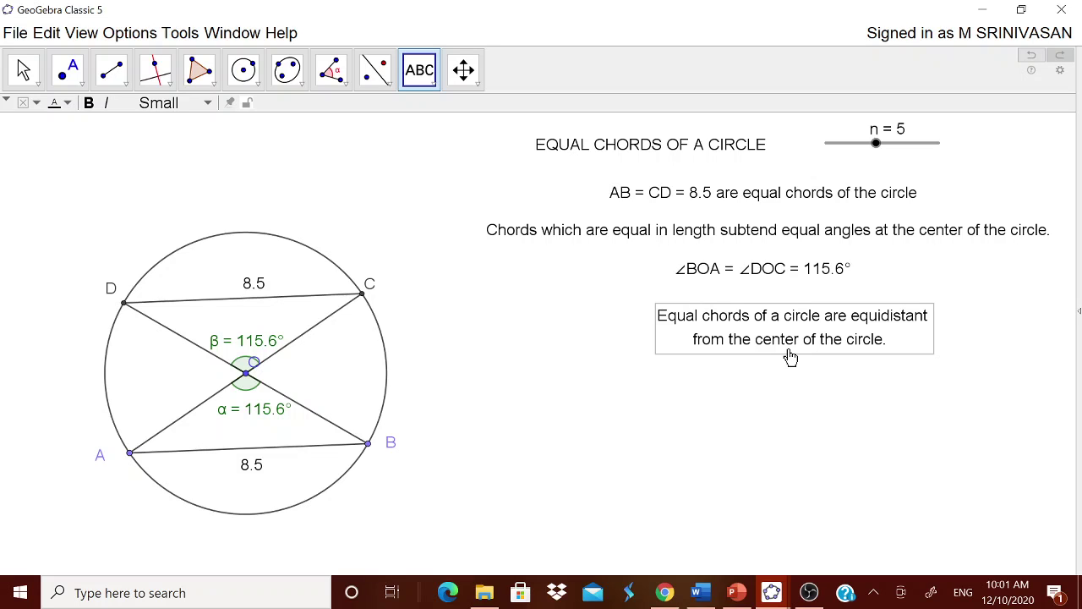
pyautogui.moveTo(791, 357); pyautogui.dragTo(790, 342)
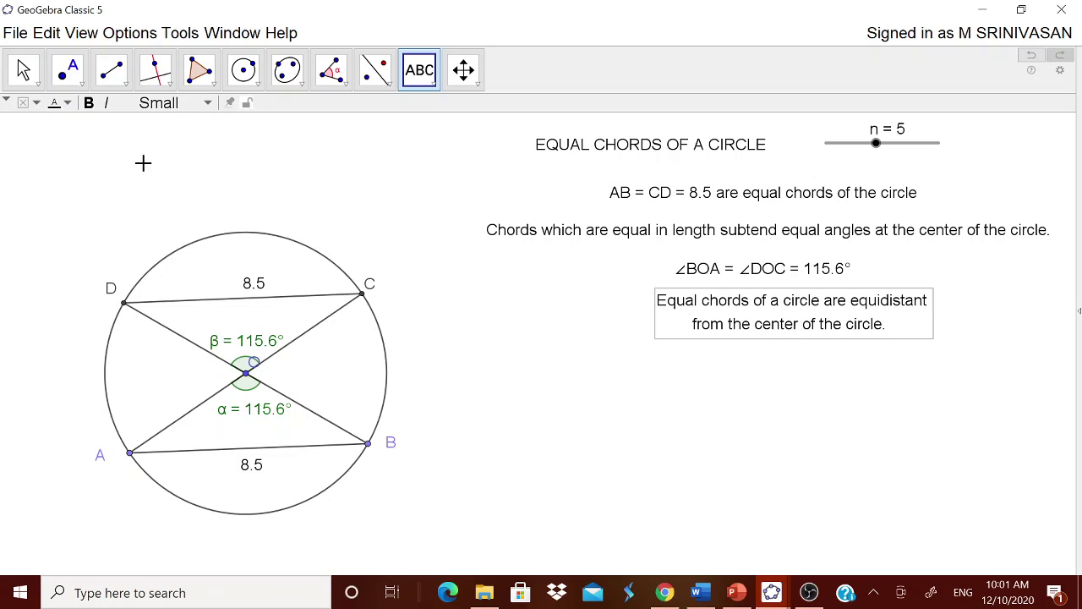
# - Construct the line perpendicular to chord CD through the center O
pyautogui.click(170, 85)
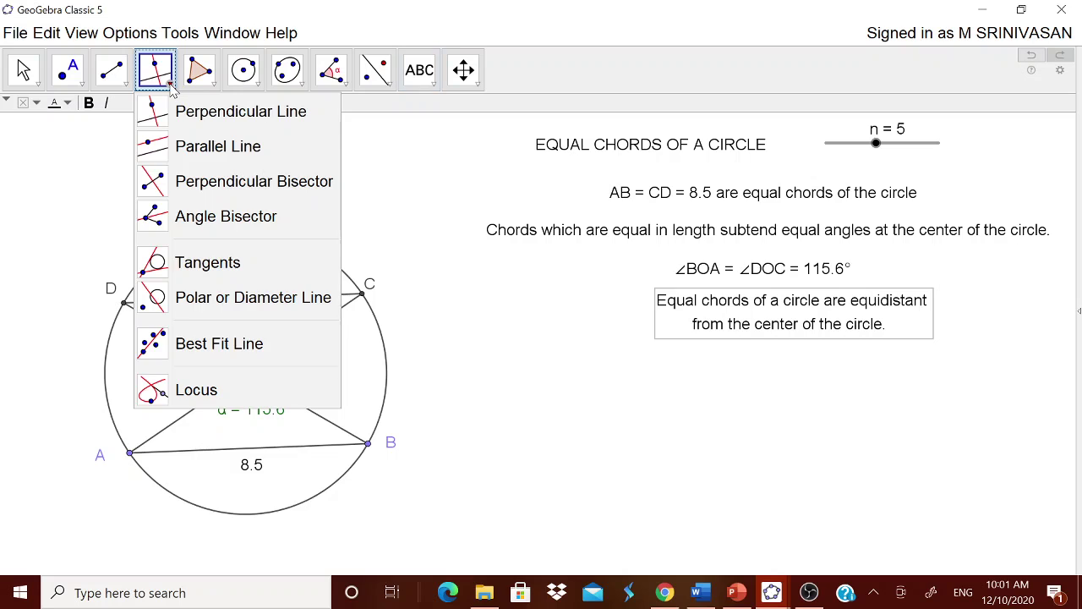
pyautogui.click(180, 113)
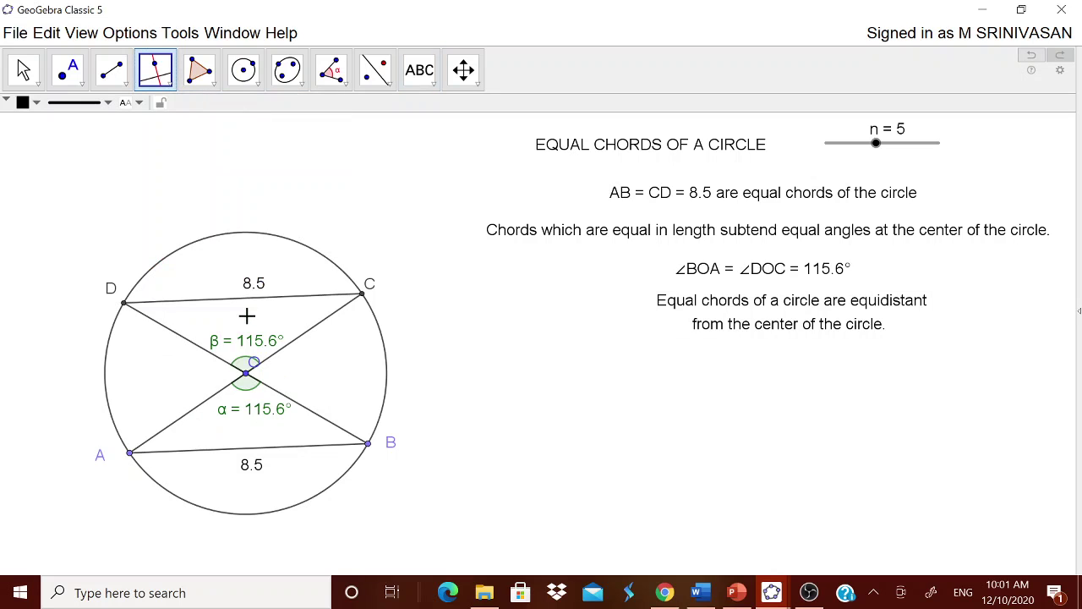
pyautogui.click(251, 300)
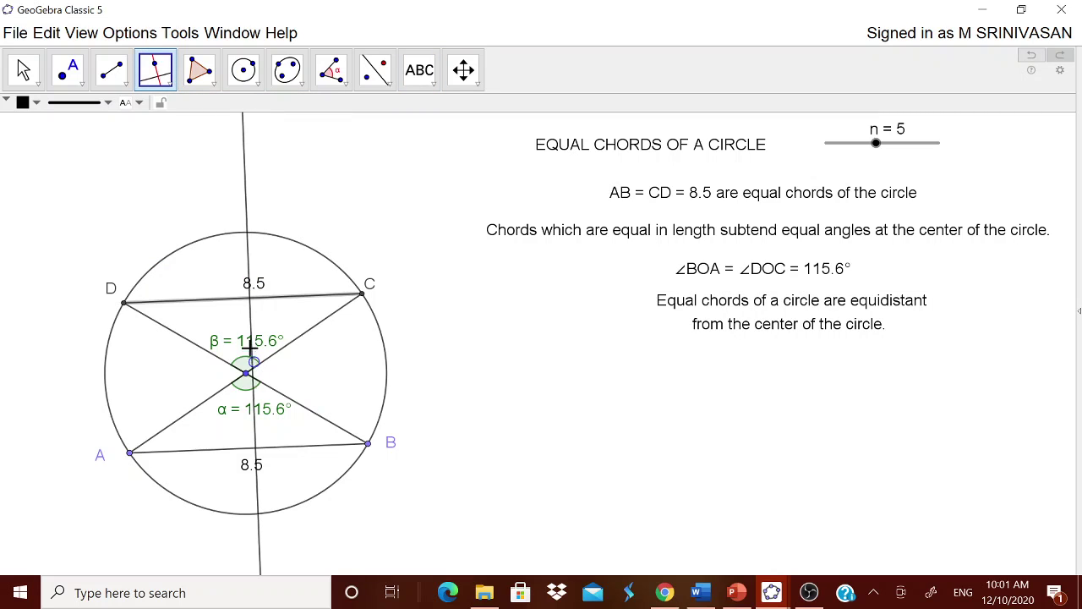
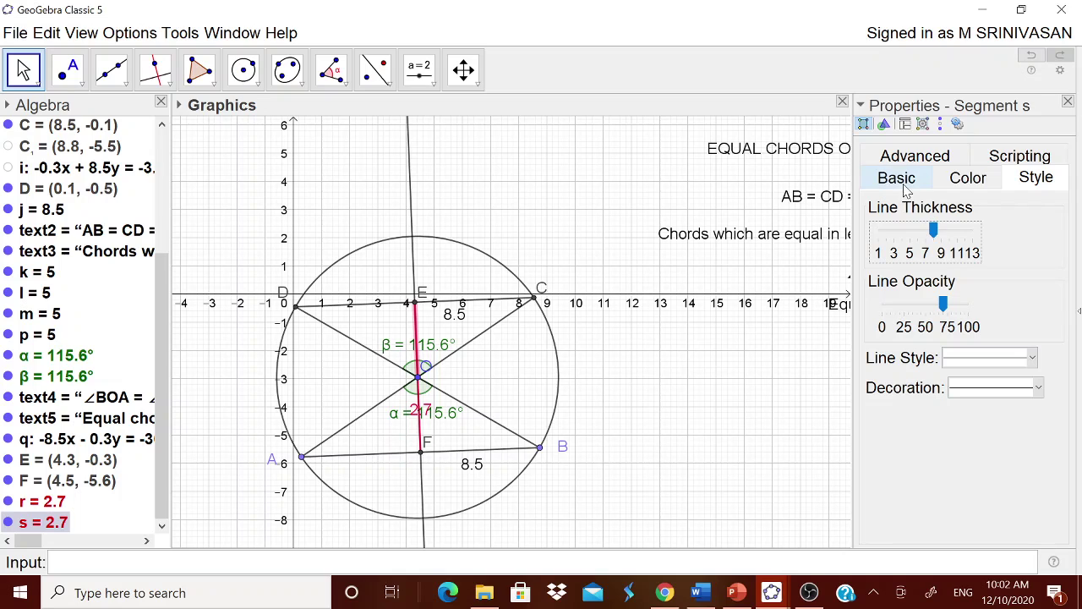
# - Show the label of segment OE and set it to display the segment's value
pyautogui.click(896, 177)
pyautogui.click(873, 330)
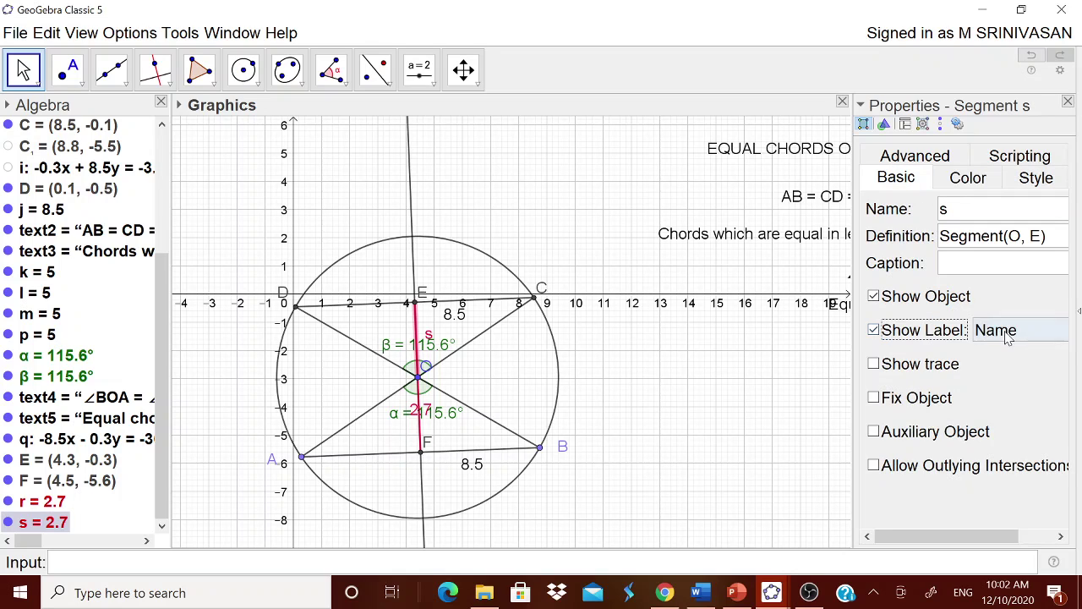
pyautogui.click(1005, 330)
pyautogui.click(989, 397)
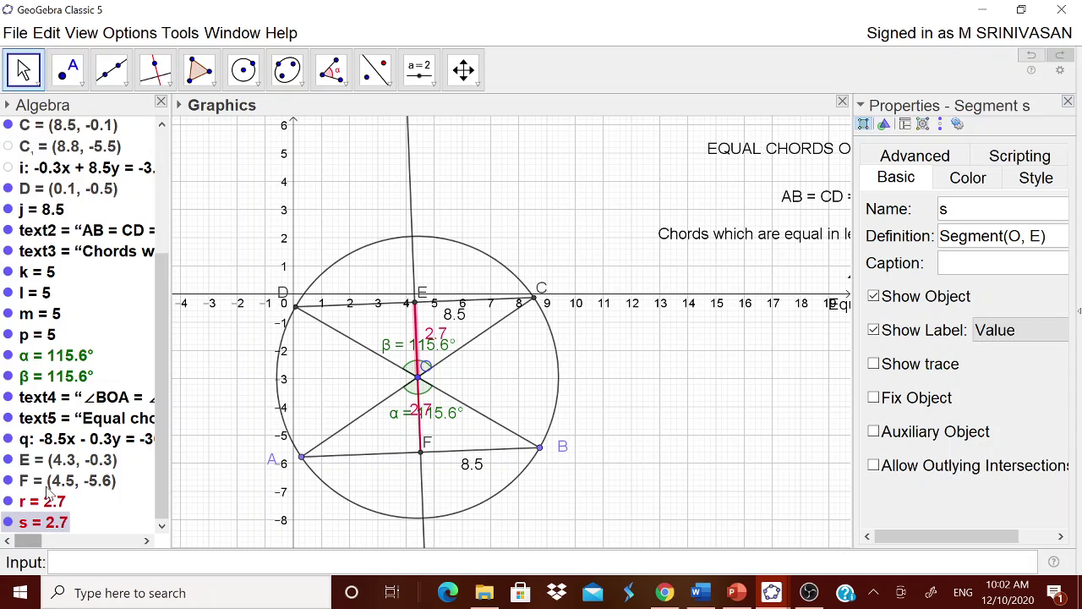
# - Close the object properties and return to the plain geometry layout without the algebra list, axes and grid
pyautogui.click(1067, 102)
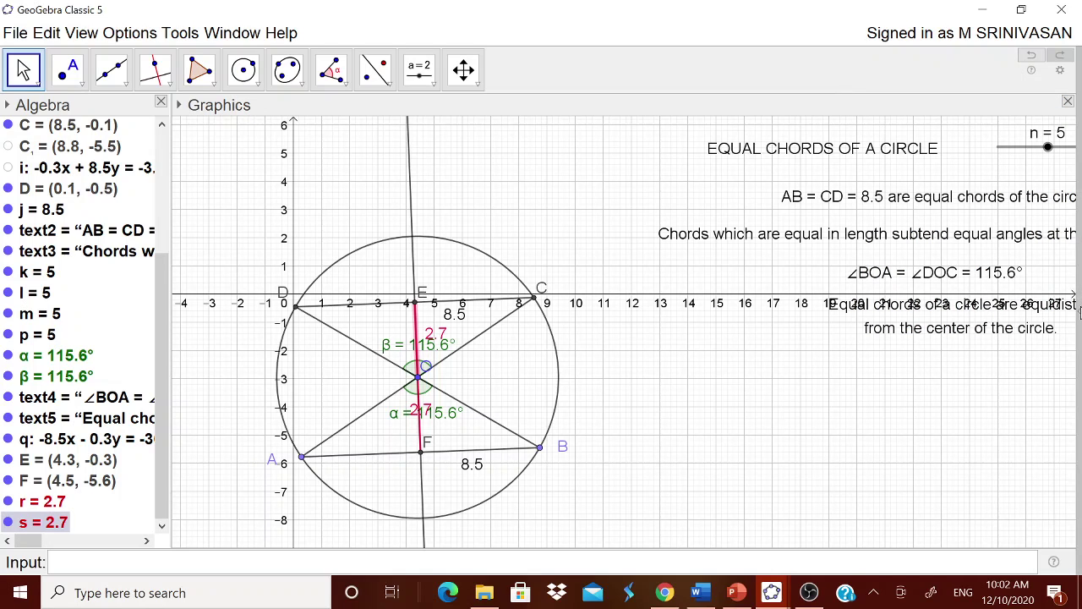
pyautogui.click(1079, 314)
pyautogui.click(1037, 308)
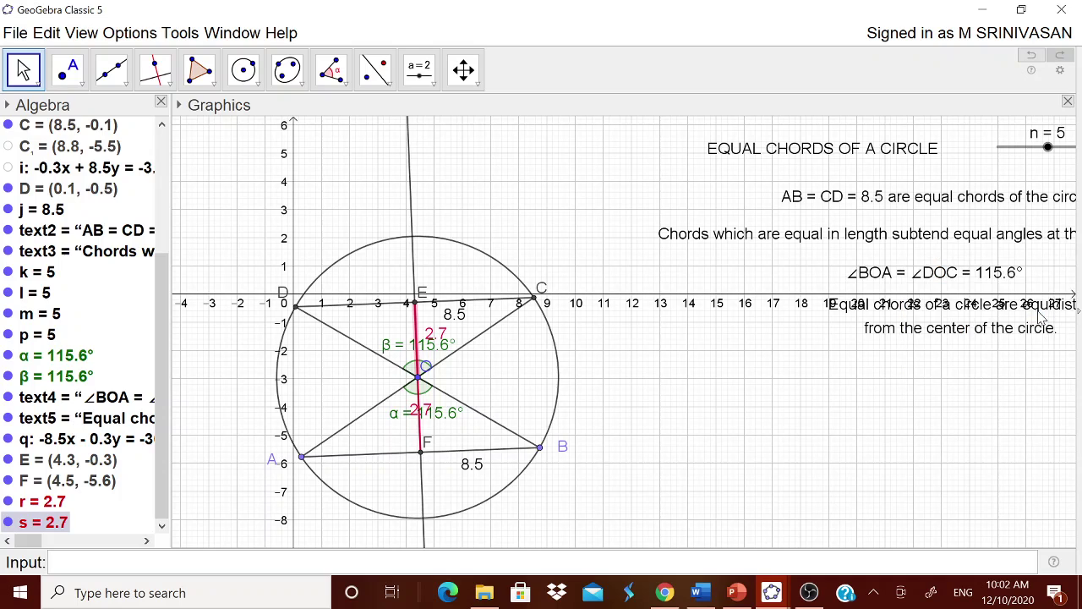
# - Add a text "OE = OF =" followed by the linked segment length r, and place it below the equidistant sentence
pyautogui.click(421, 78)
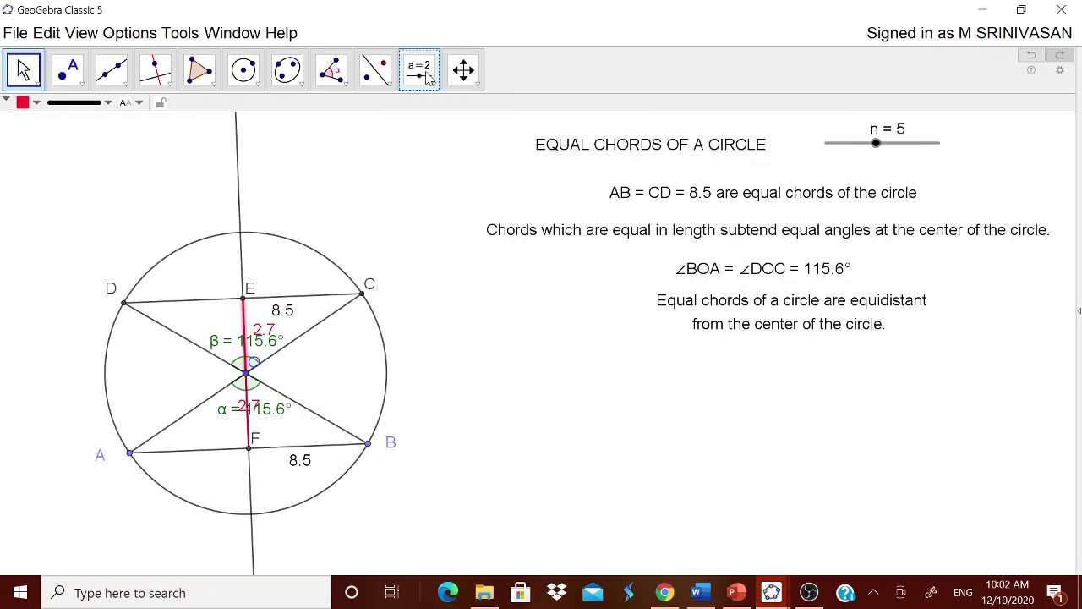
pyautogui.click(433, 85)
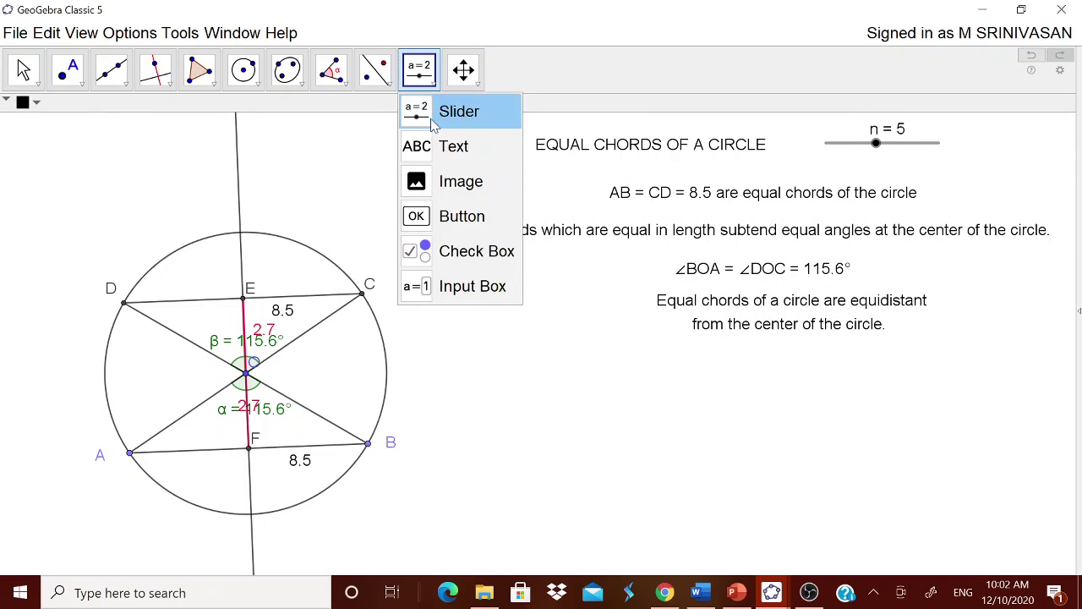
pyautogui.click(446, 145)
pyautogui.click(505, 353)
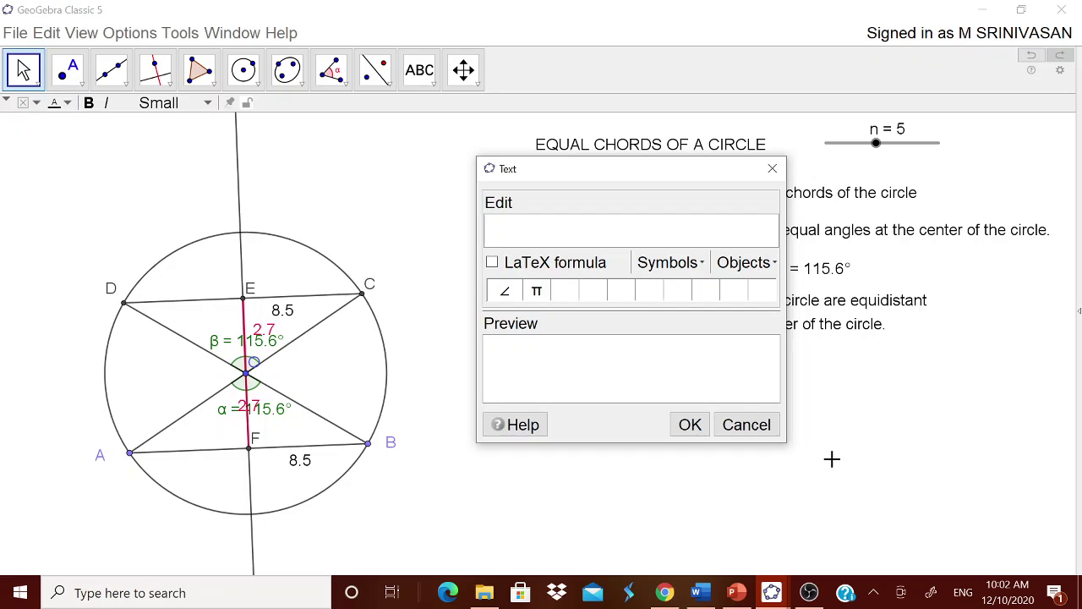
pyautogui.write('OE = OF =')
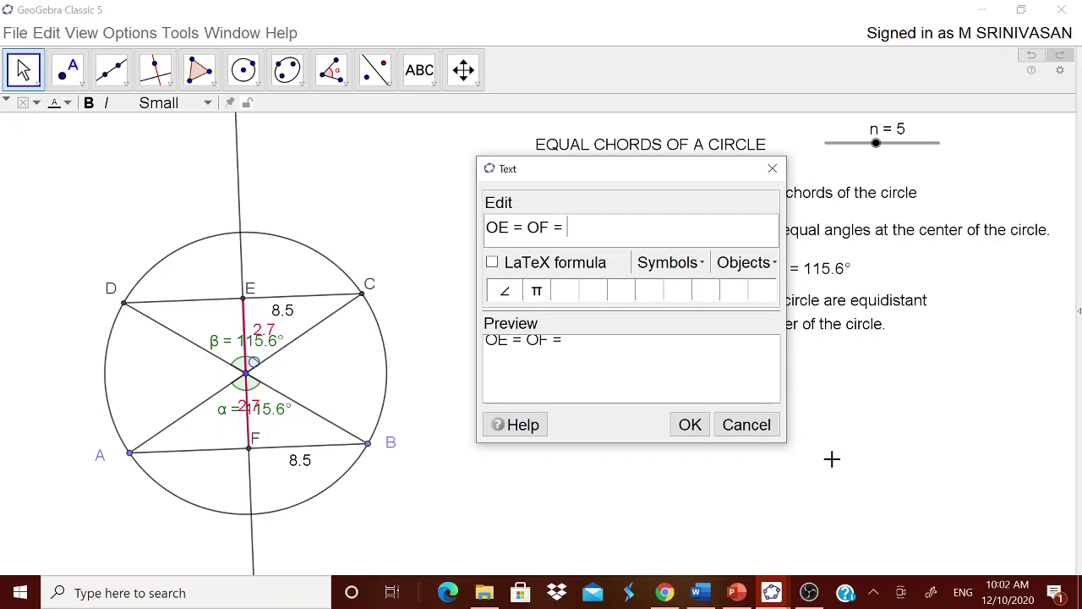
pyautogui.click(766, 267)
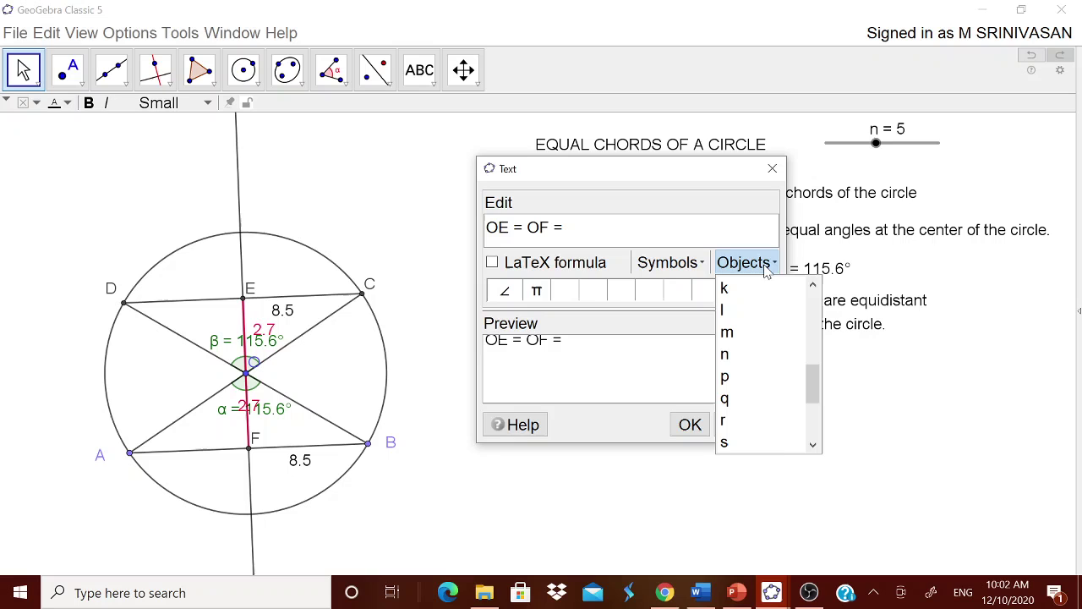
pyautogui.click(745, 430)
pyautogui.click(688, 425)
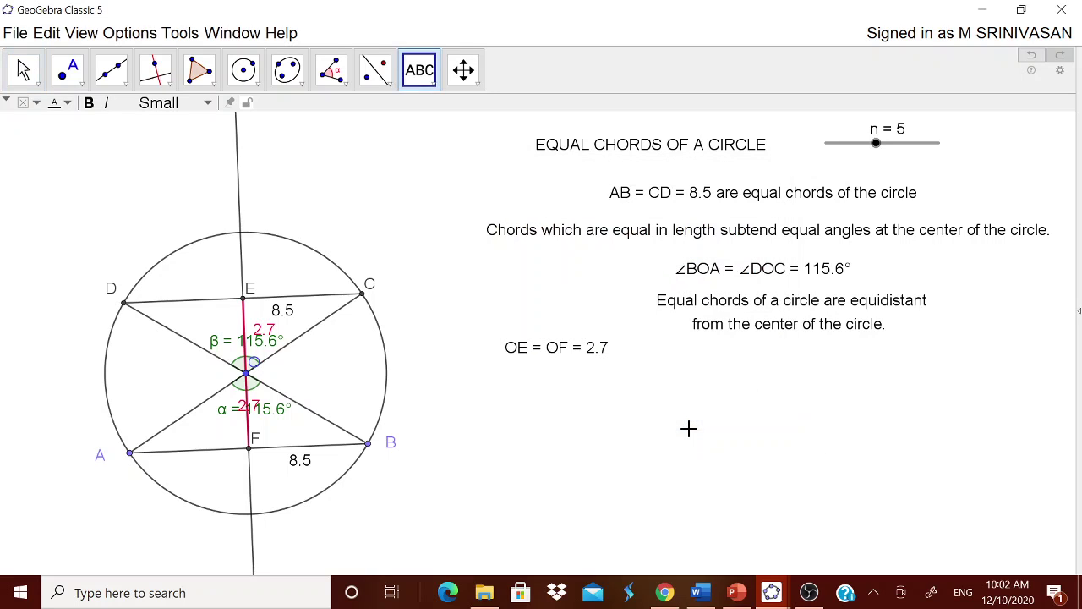
pyautogui.moveTo(561, 358); pyautogui.dragTo(811, 367)
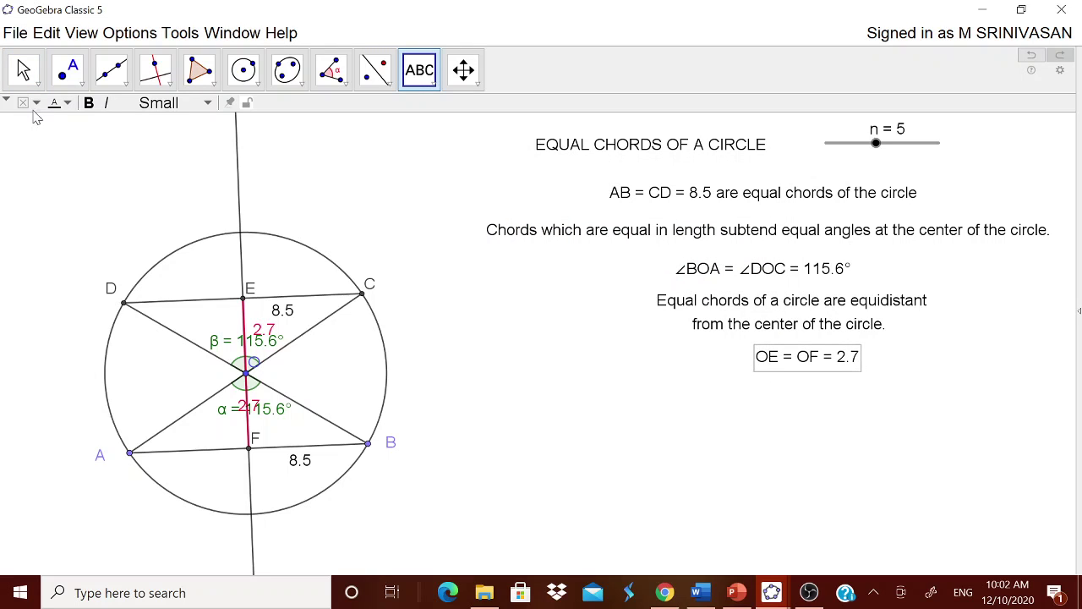
# - Move point B along the circle to shorten the chords and check that the linked values update together
pyautogui.press('Escape')
pyautogui.moveTo(369, 446); pyautogui.dragTo(354, 463)
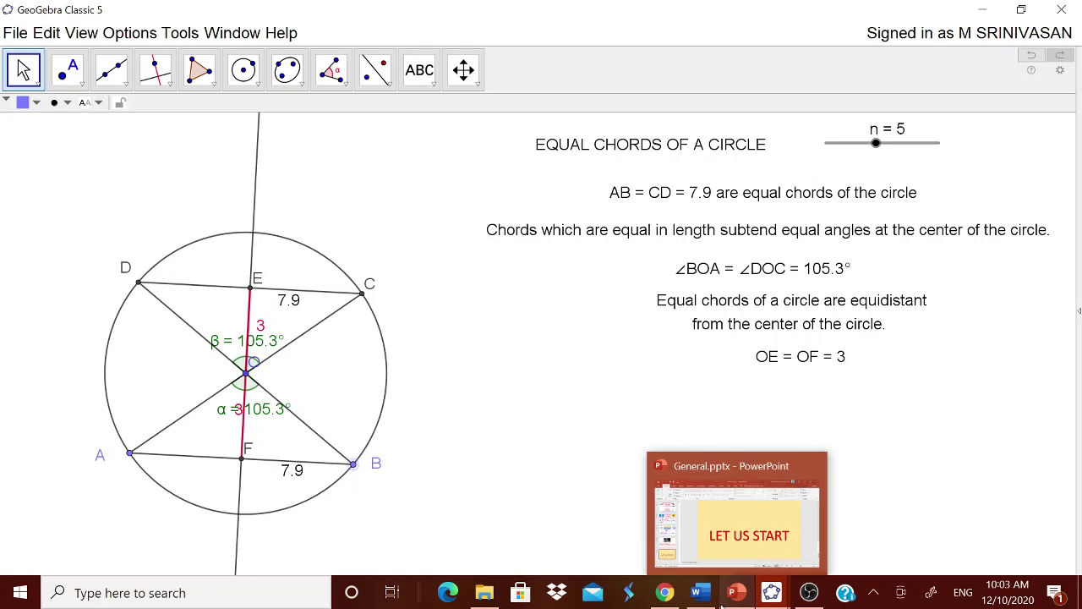
# - Switch to the NOTES.docx document in Word and copy the two lines "If two chords are equal the corresponding arcs are congruent"
pyautogui.click(699, 593)
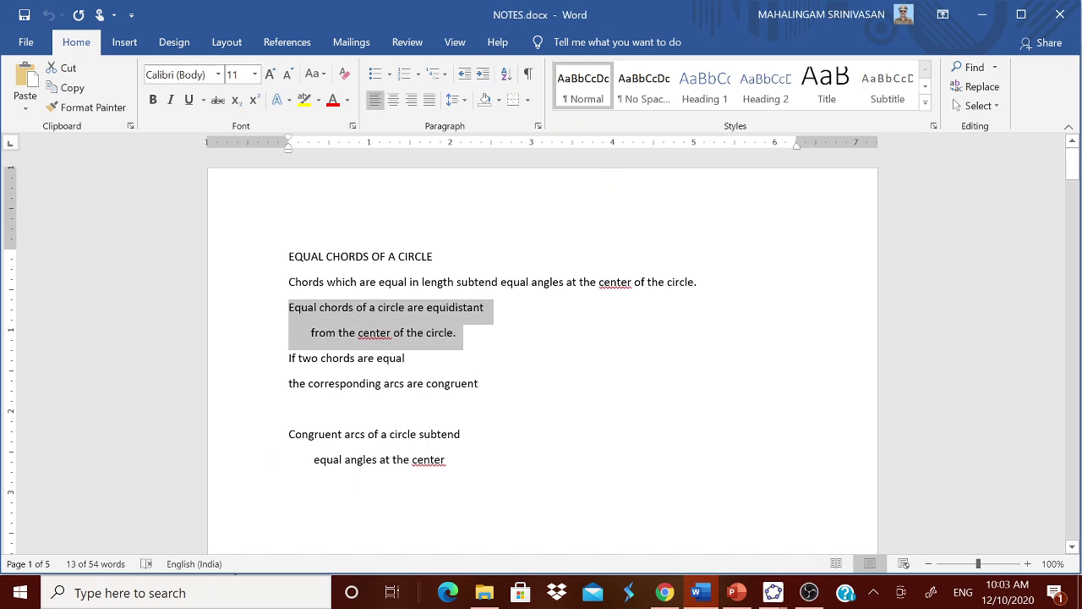
pyautogui.moveTo(288, 357); pyautogui.dragTo(499, 391)
pyautogui.hotkey('ctrl', 'c')
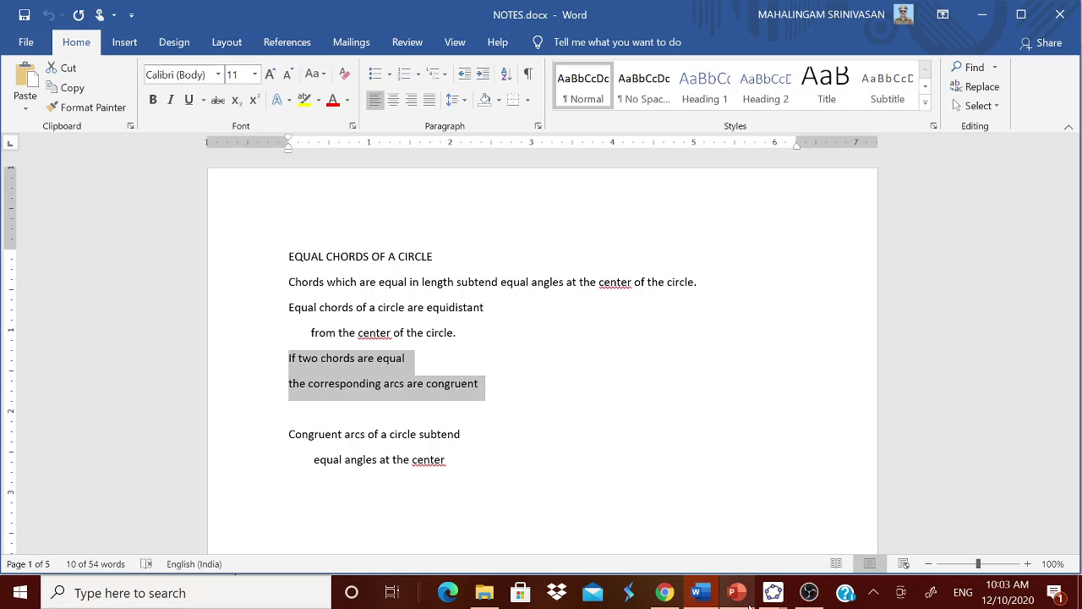
# - Return to GeoGebra and add the copied two-line statement about congruent arcs as a text below the OE = OF text
pyautogui.click(769, 591)
pyautogui.click(820, 553)
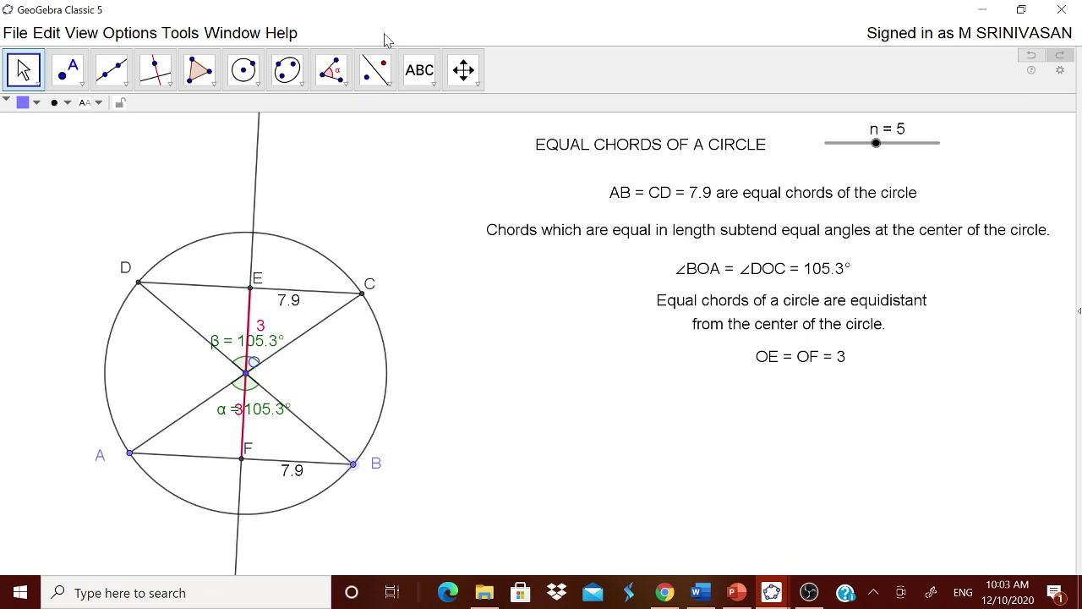
pyautogui.click(419, 69)
pyautogui.click(474, 373)
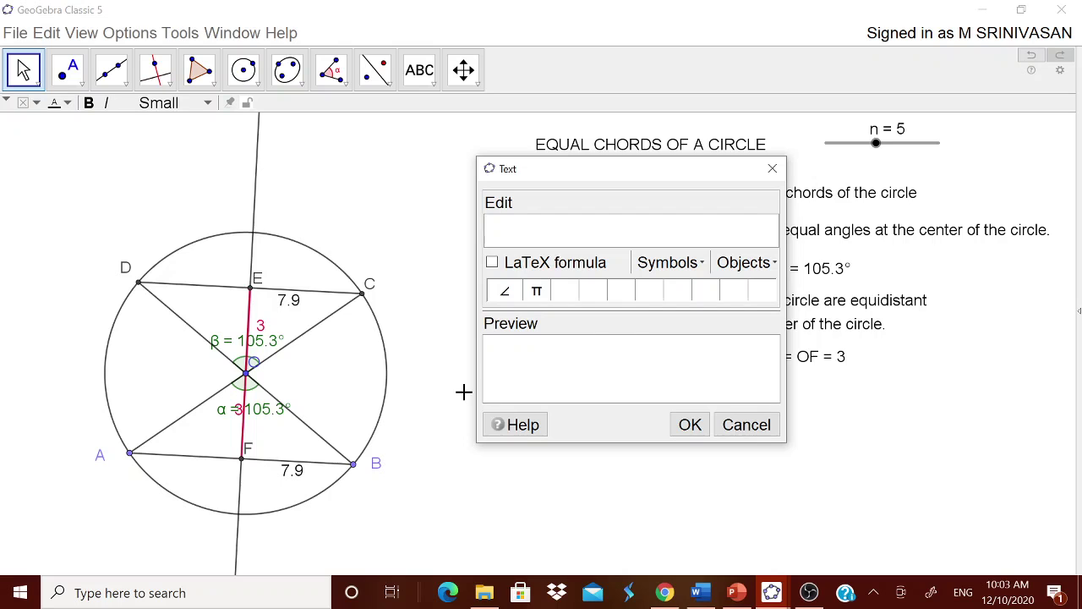
pyautogui.hotkey('ctrl', 'v')
pyautogui.click(690, 424)
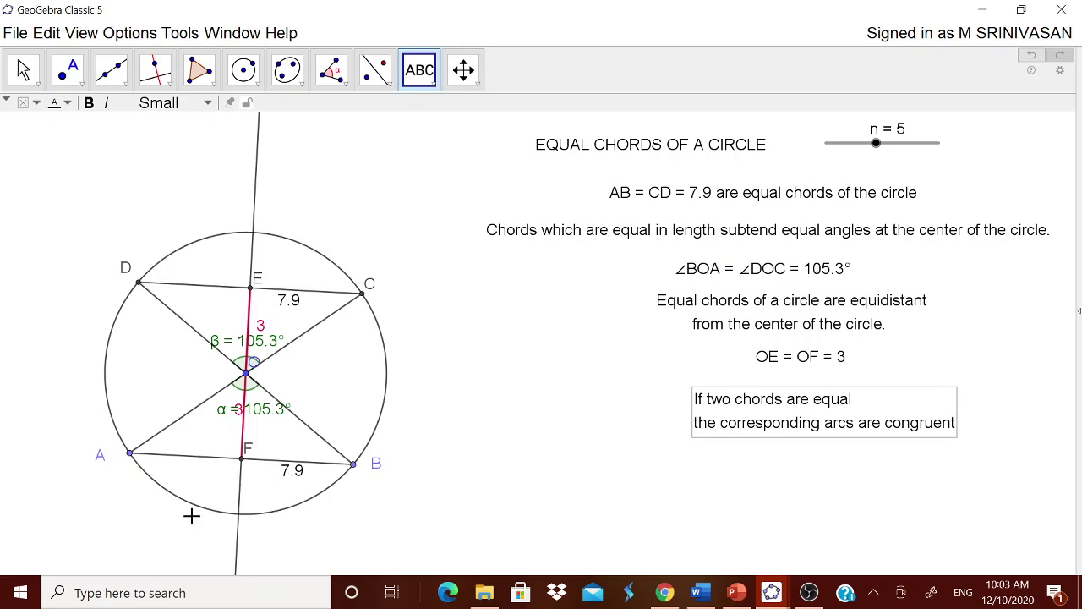
# - Construct a circular arc centered at O from point A to point B
pyautogui.click(244, 69)
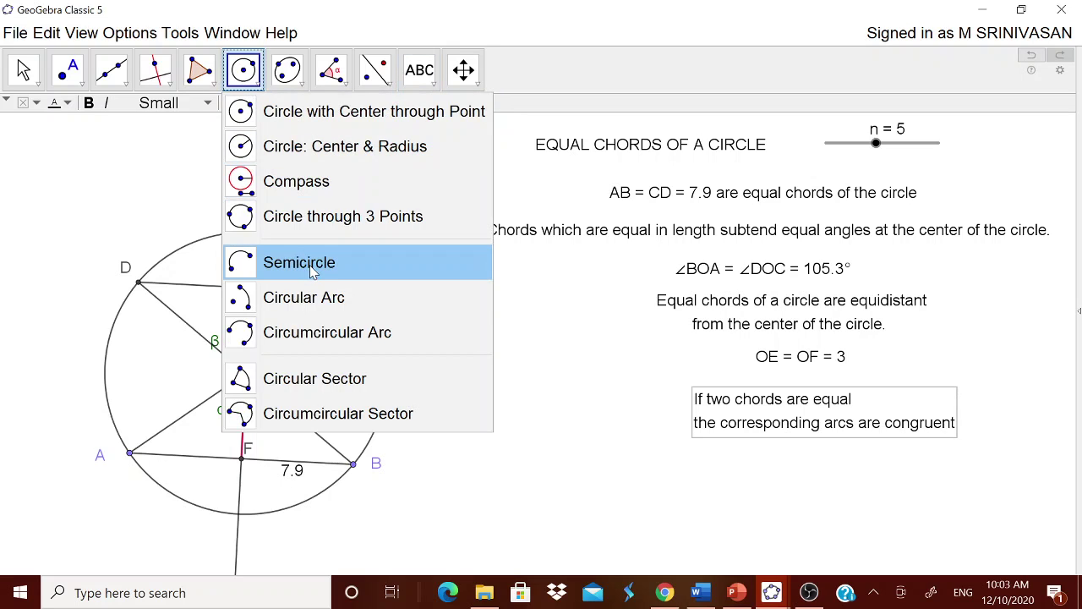
pyautogui.click(313, 297)
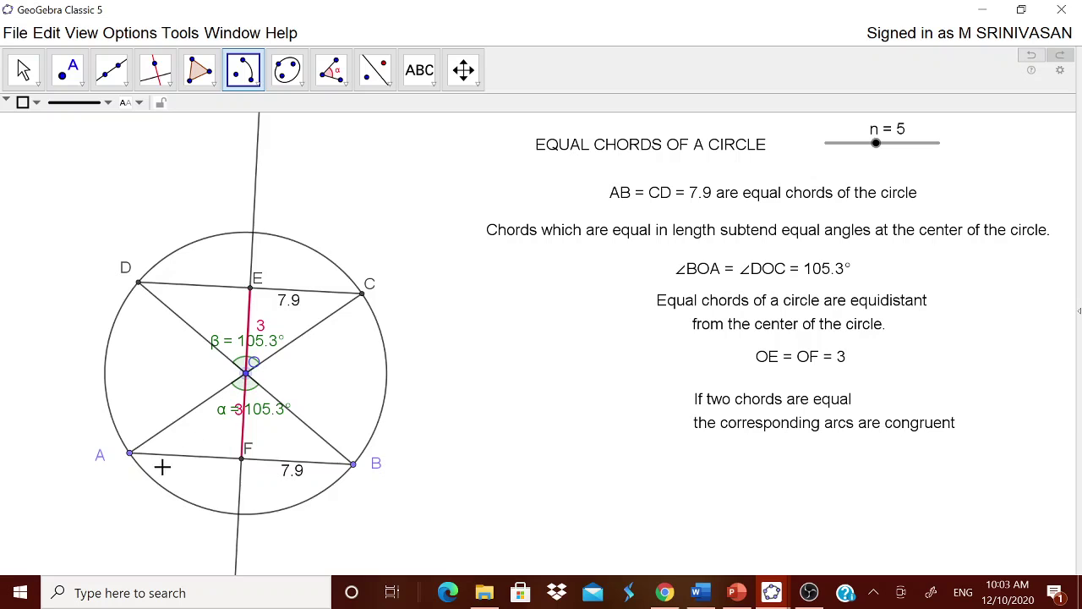
pyautogui.click(129, 455)
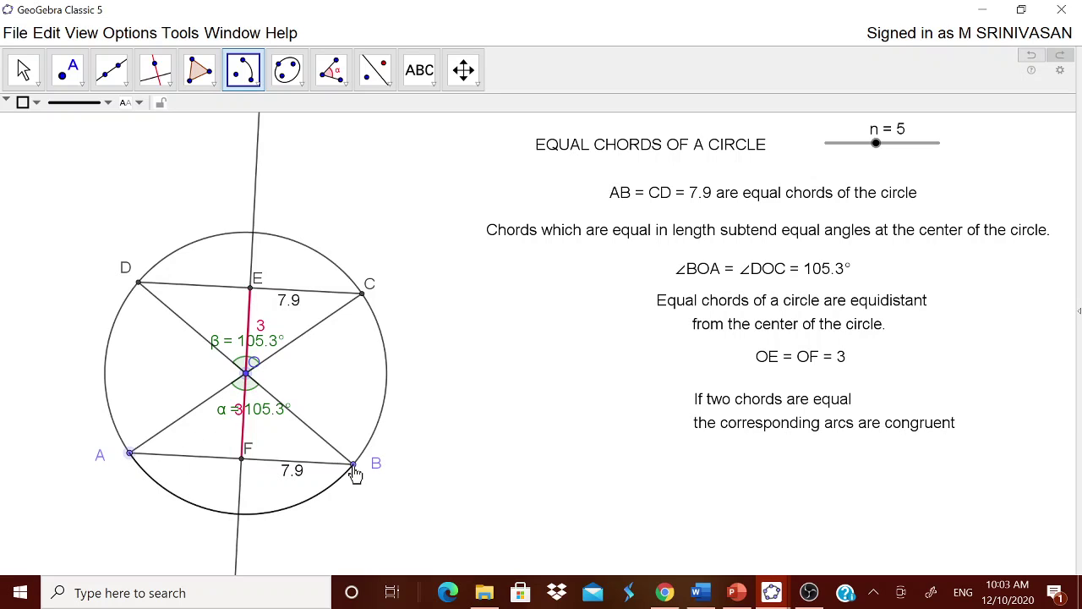
pyautogui.click(354, 465)
pyautogui.press('Escape')
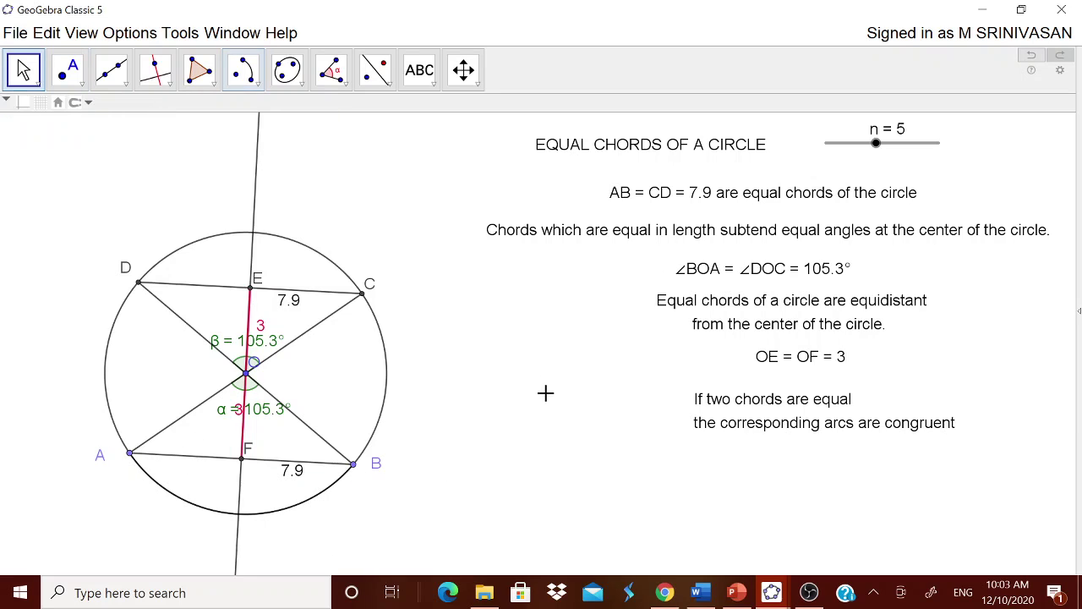
# - Set the line thickness of arc AB to 9 and its color to green (0, 153, 0)
pyautogui.rightClick(328, 498)
pyautogui.click(414, 594)
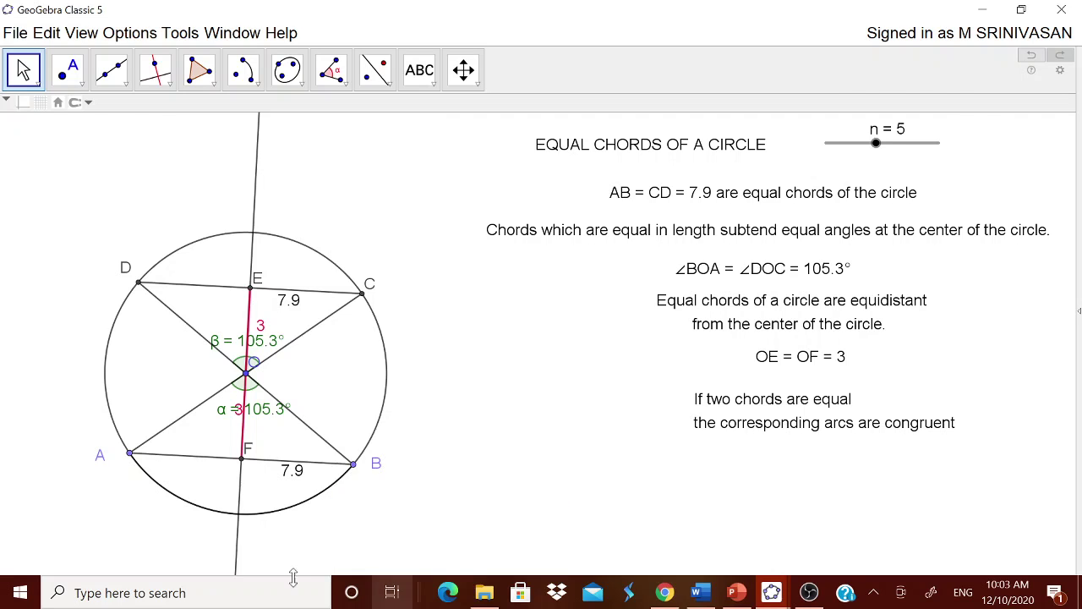
pyautogui.click(974, 179)
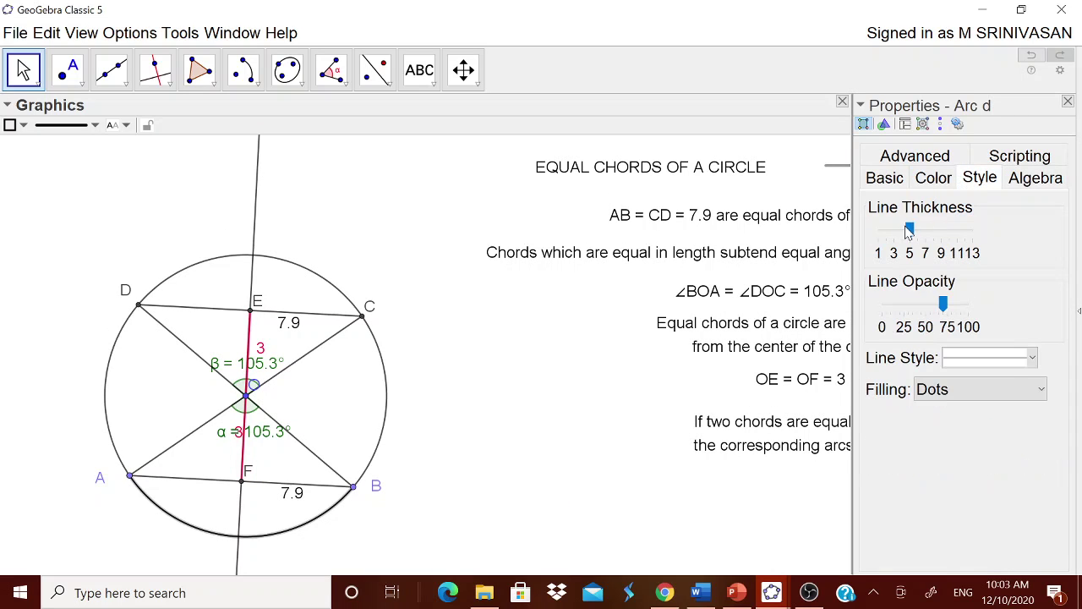
pyautogui.moveTo(909, 226); pyautogui.dragTo(945, 233)
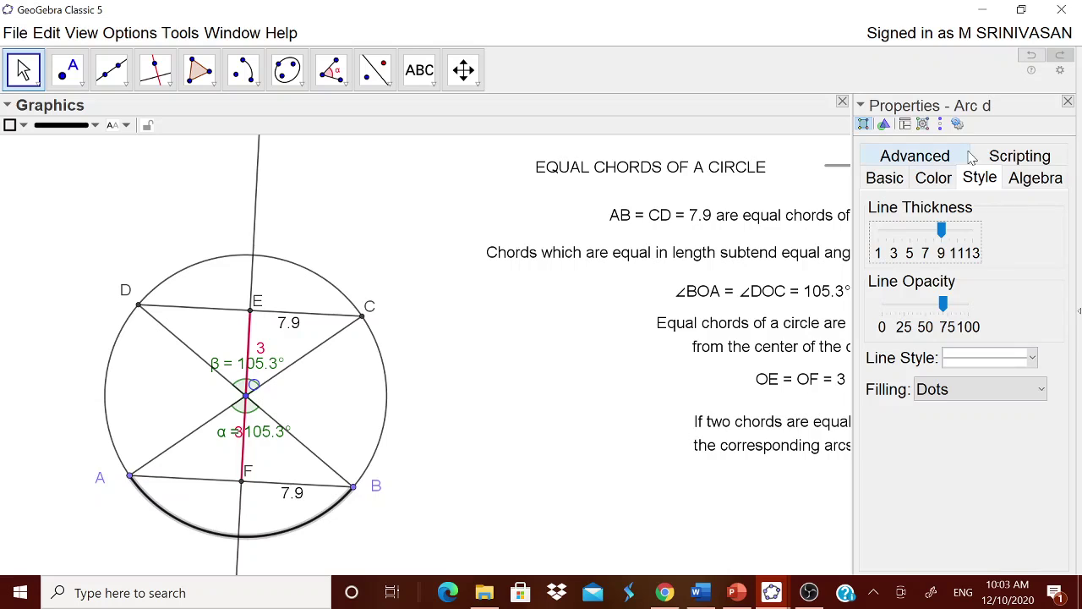
pyautogui.click(933, 179)
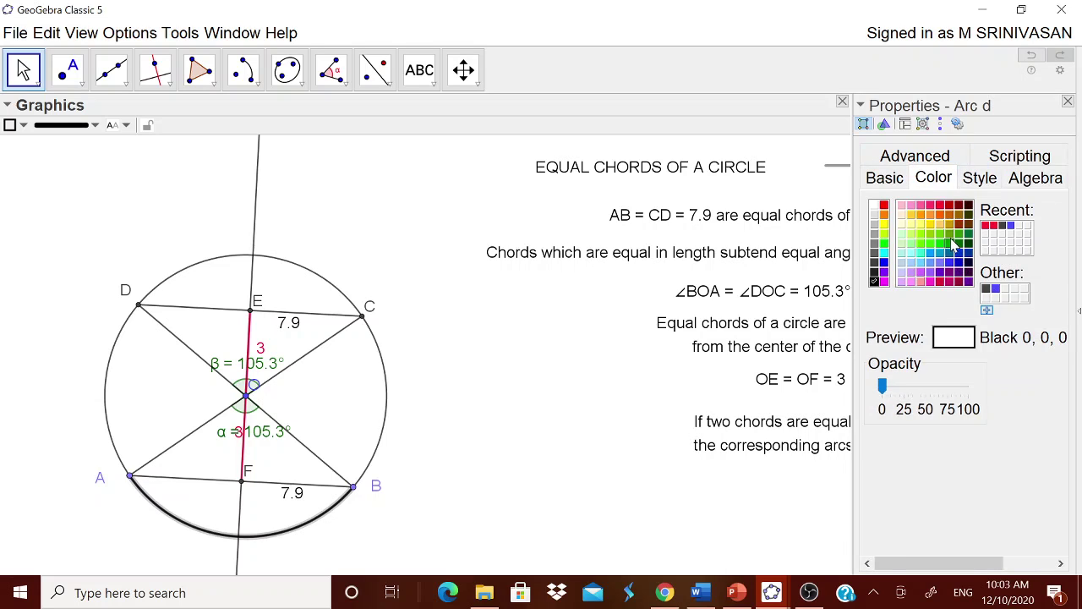
pyautogui.click(950, 245)
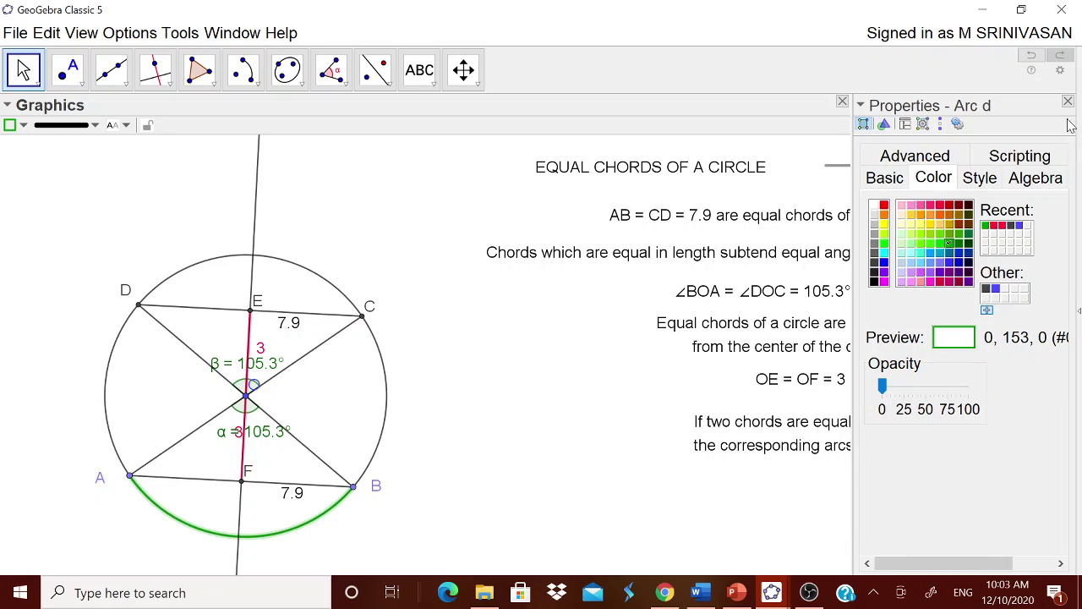
# - Show the label of arc AB as its value and close the object properties
pyautogui.click(887, 178)
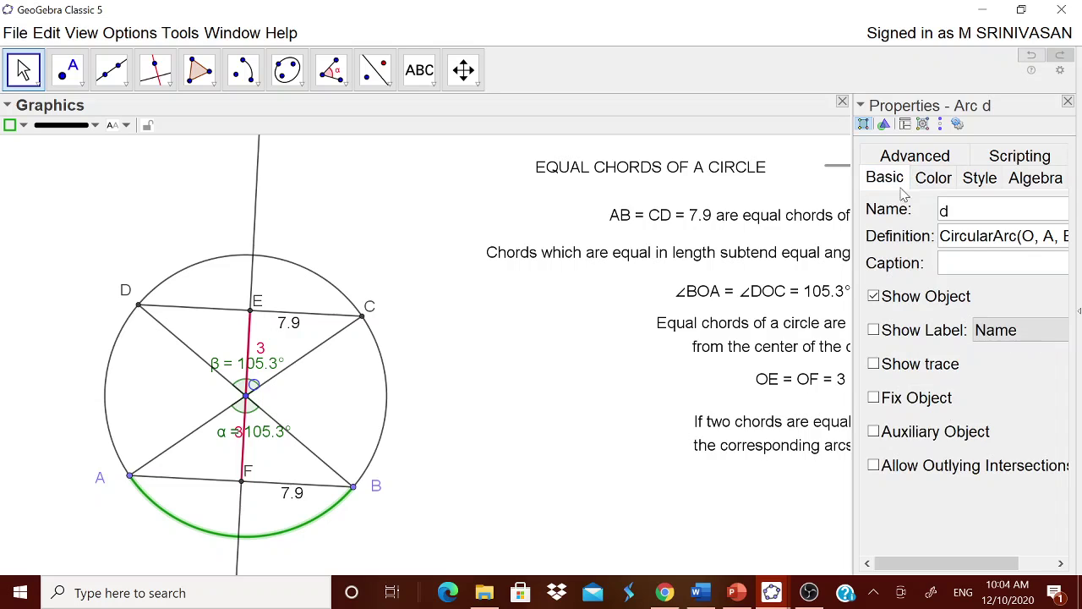
pyautogui.click(926, 331)
pyautogui.click(997, 330)
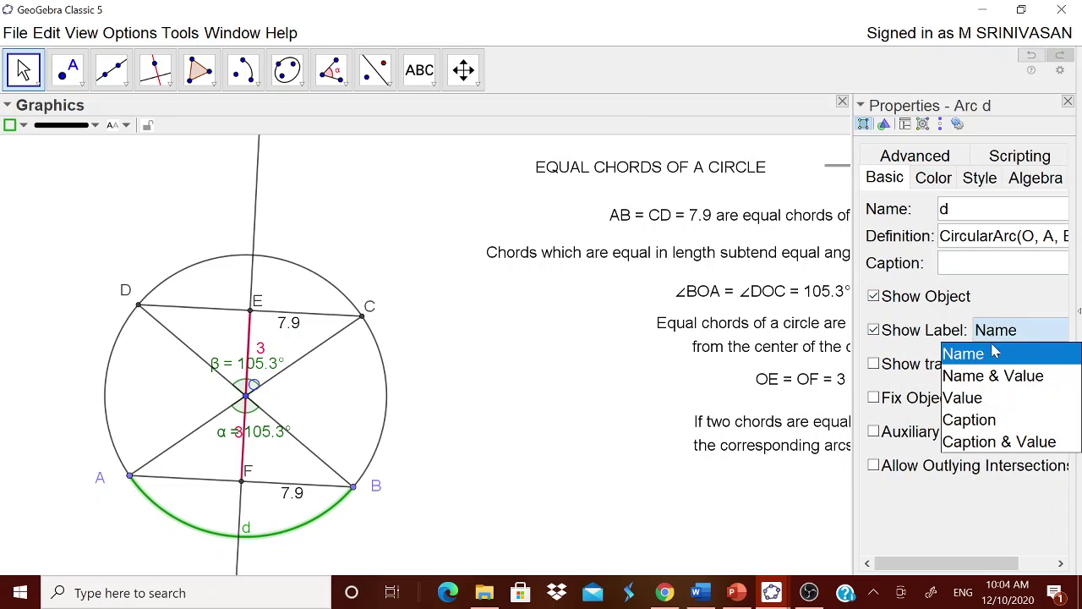
pyautogui.click(978, 399)
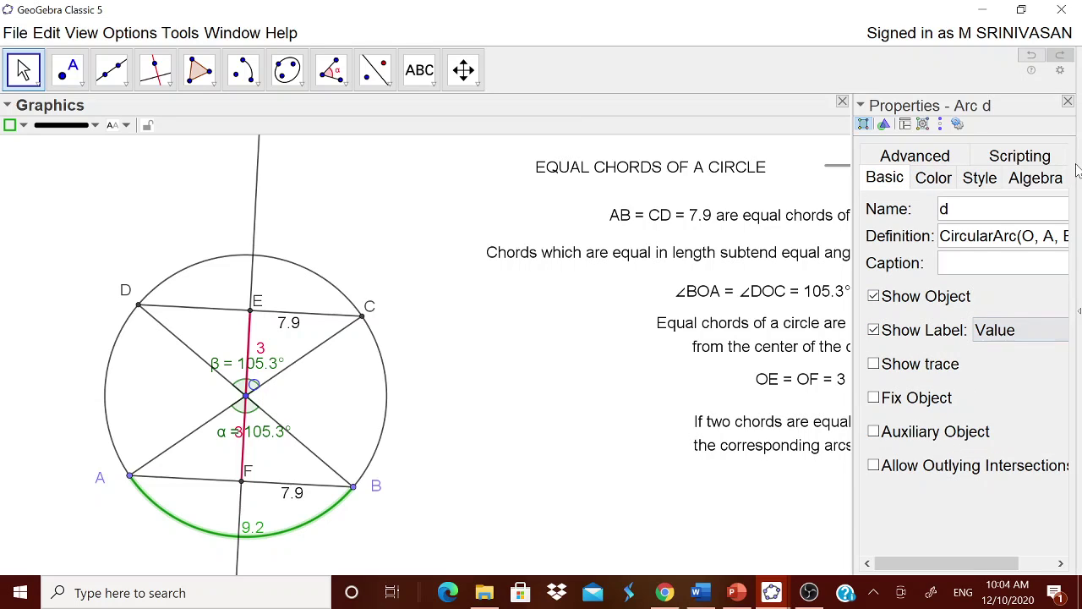
pyautogui.click(1067, 102)
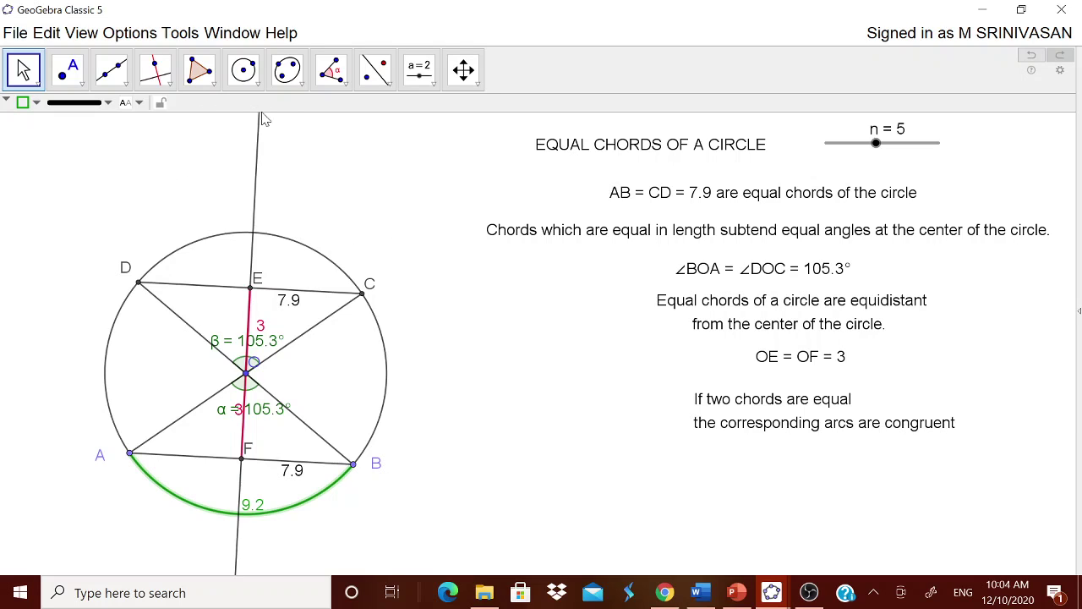
# - Construct a circular arc centered at O from point C to point D
pyautogui.click(247, 74)
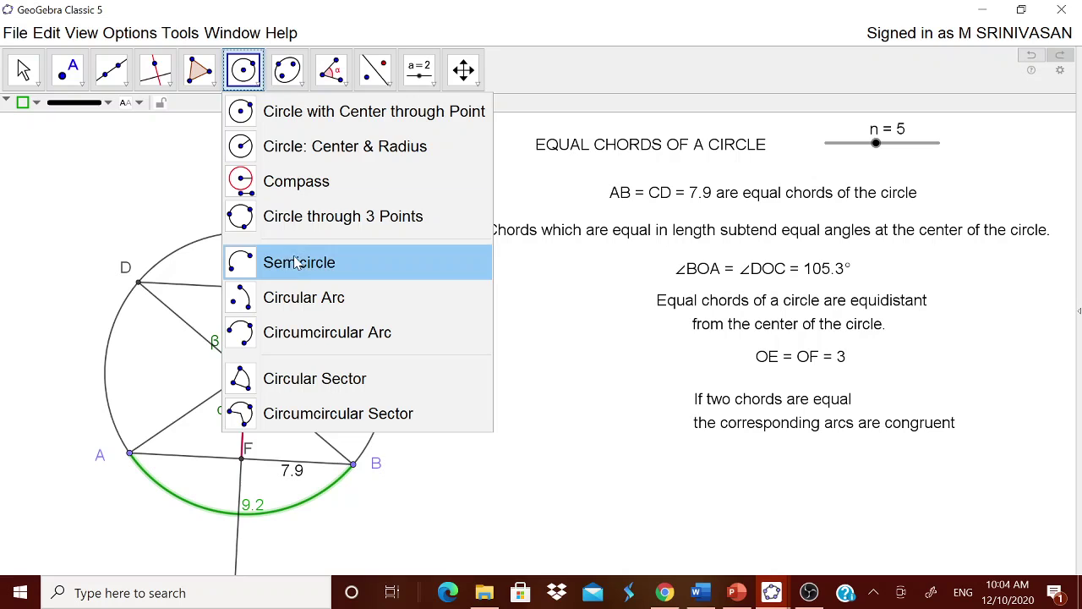
pyautogui.click(291, 309)
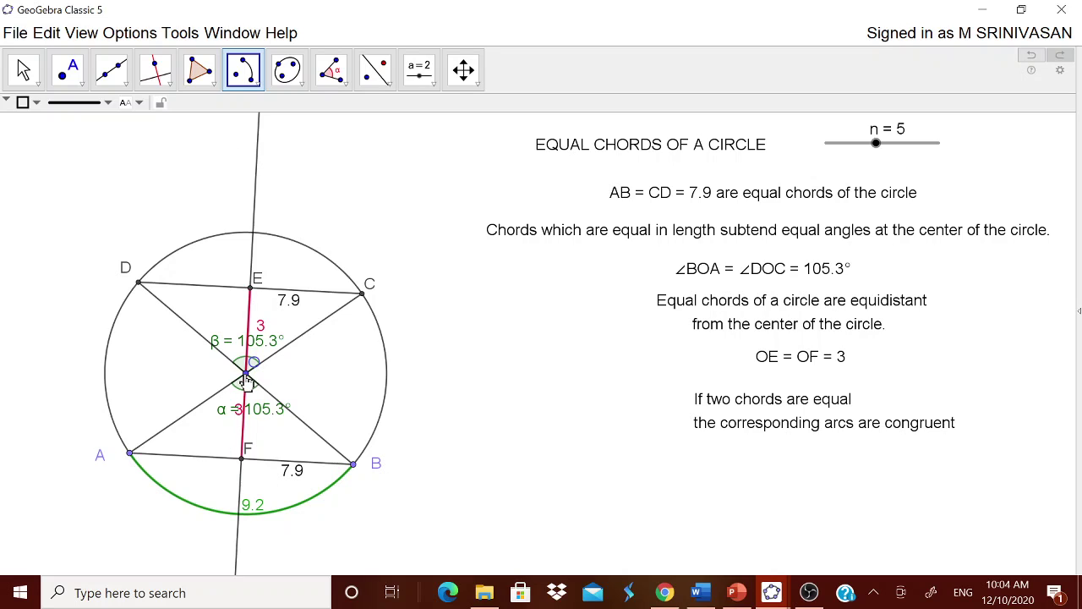
pyautogui.click(362, 296)
pyautogui.click(140, 283)
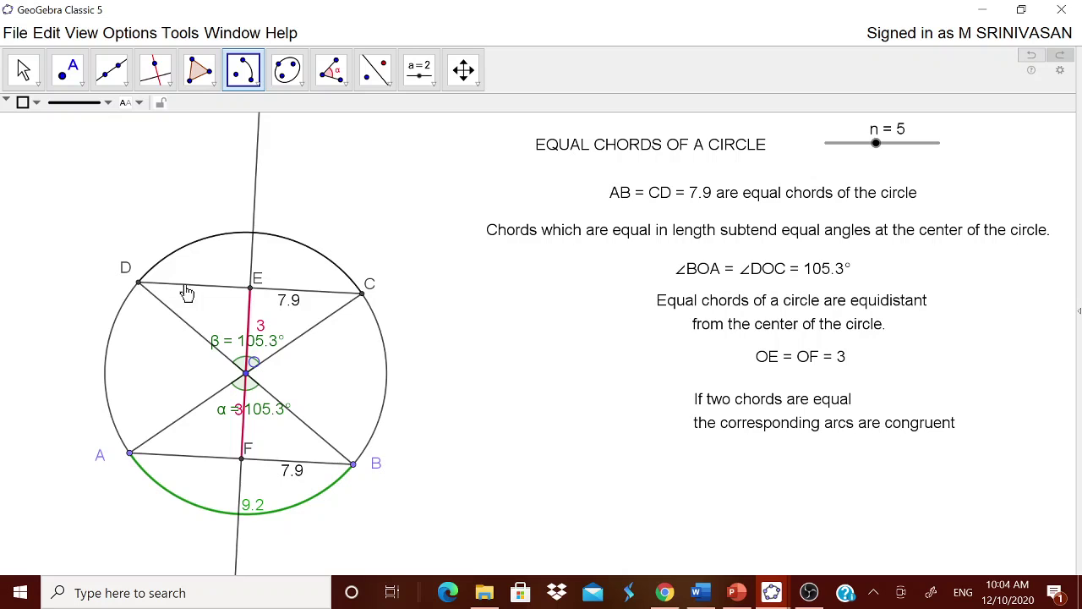
# - Set the line thickness of arc CD to 9 and its color to green (0, 153, 0)
pyautogui.rightClick(303, 252)
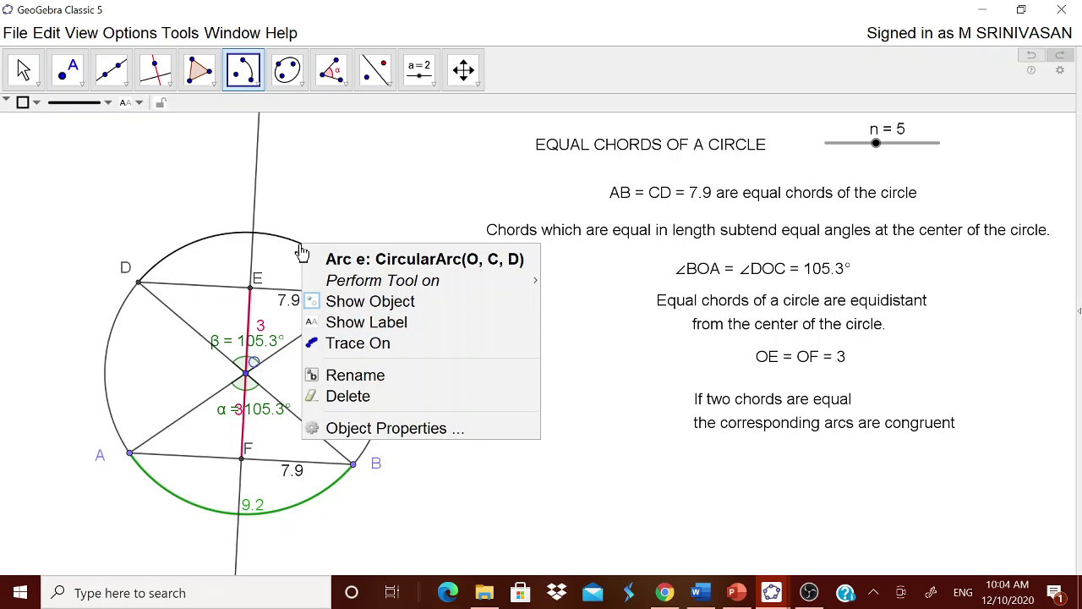
pyautogui.click(395, 428)
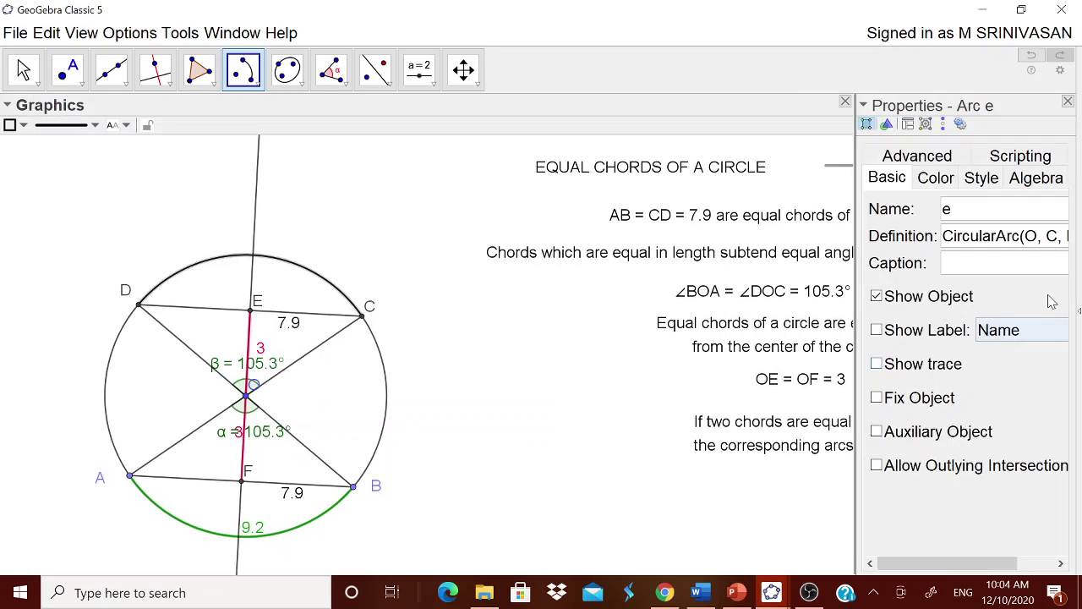
pyautogui.click(982, 178)
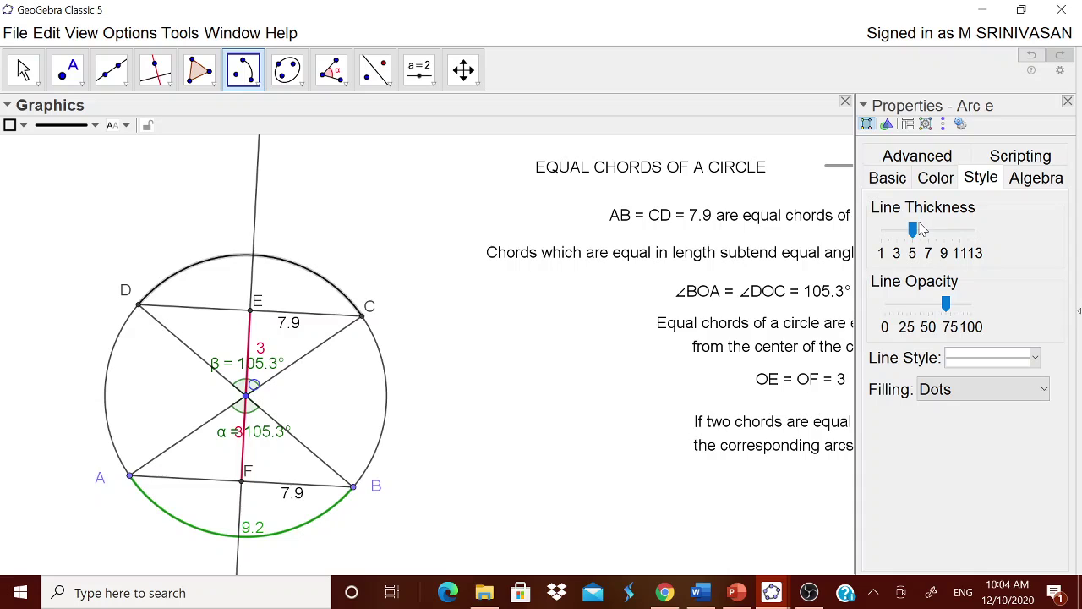
pyautogui.moveTo(921, 228); pyautogui.dragTo(944, 231)
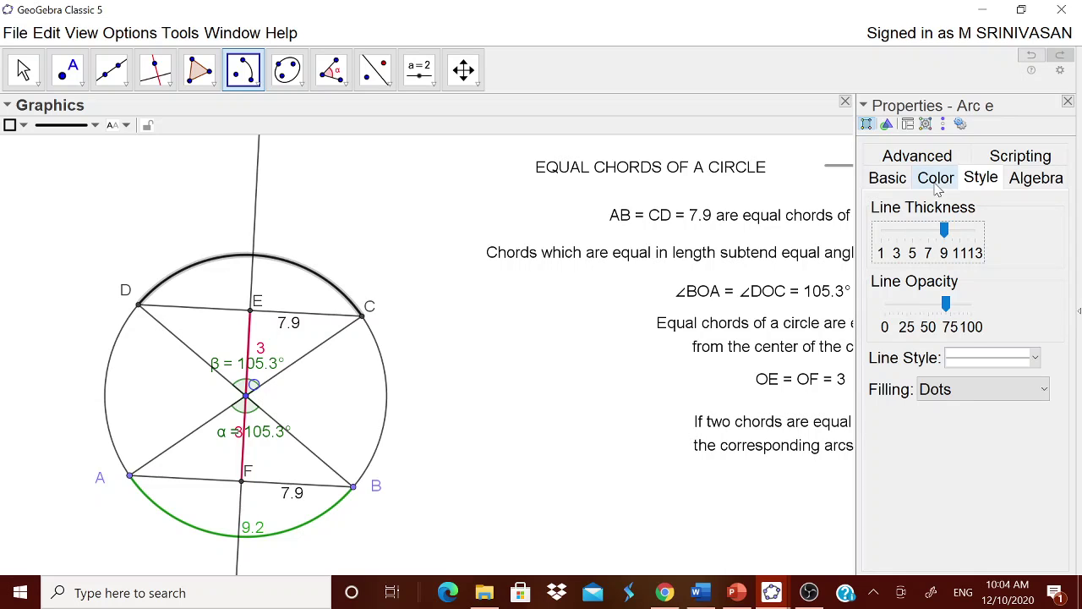
pyautogui.click(936, 179)
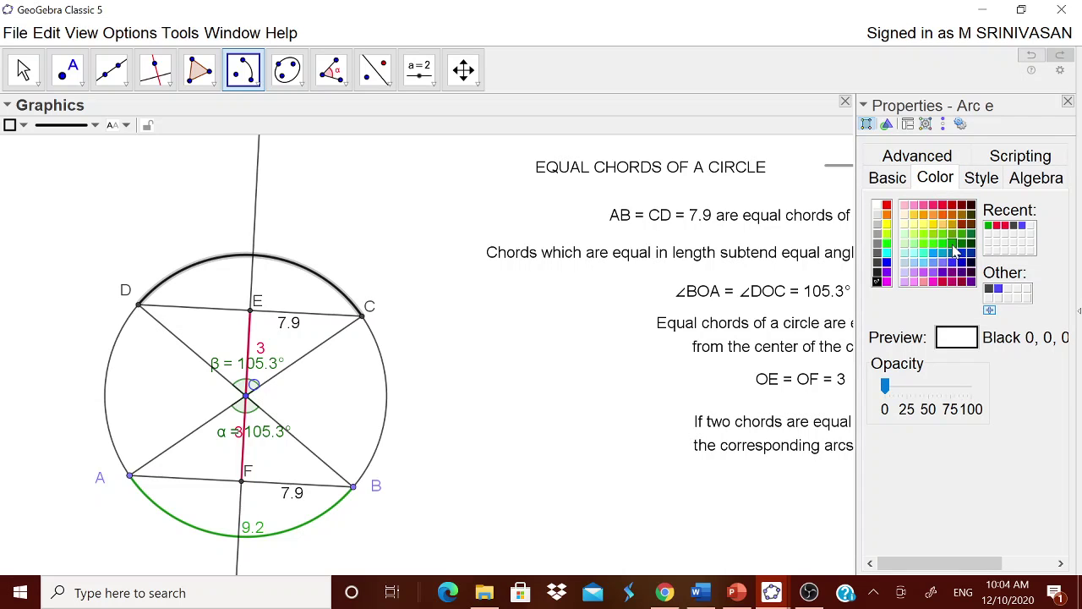
pyautogui.click(952, 243)
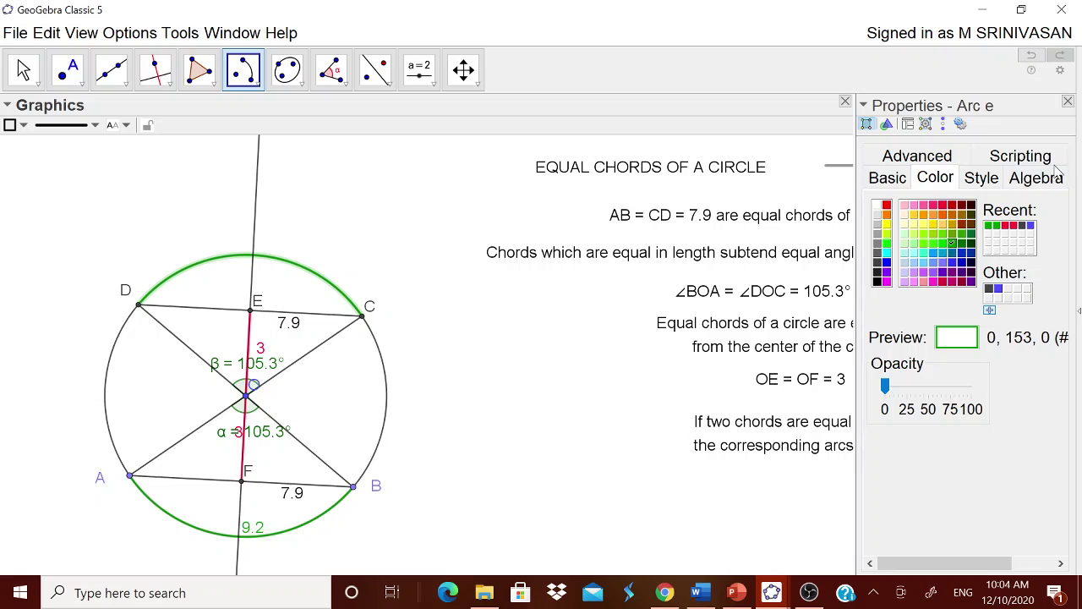
# - Show the label of arc CD as its value and close the object properties
pyautogui.click(896, 183)
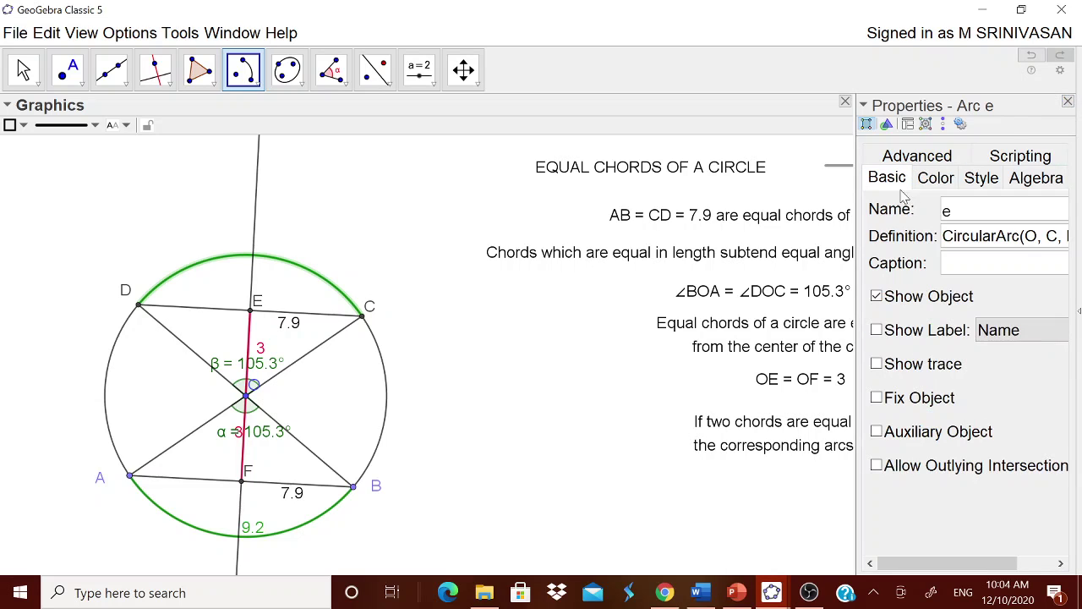
pyautogui.click(911, 332)
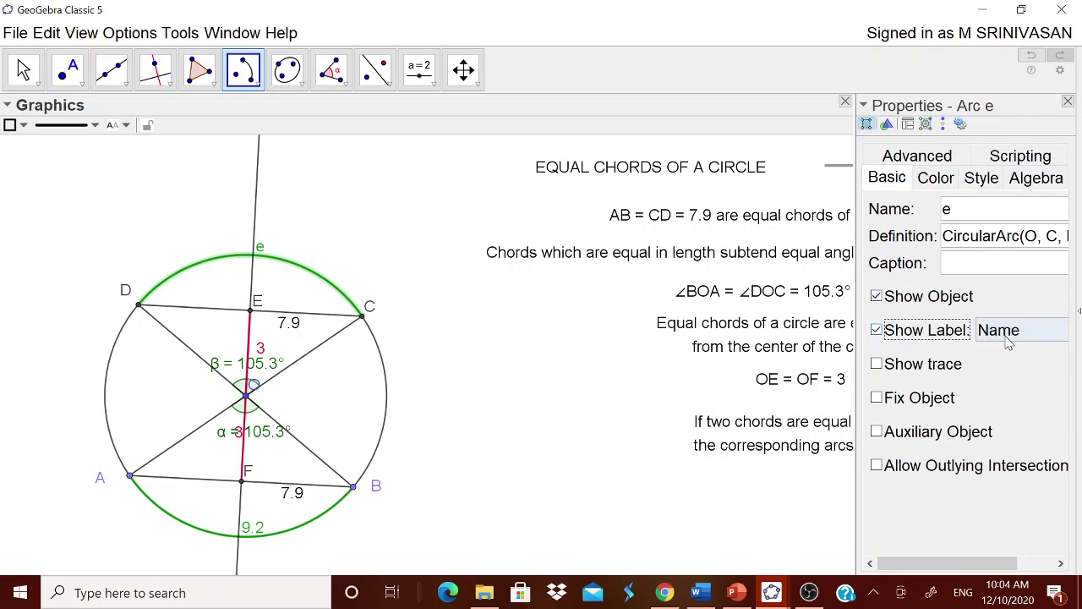
pyautogui.click(1018, 330)
pyautogui.click(972, 395)
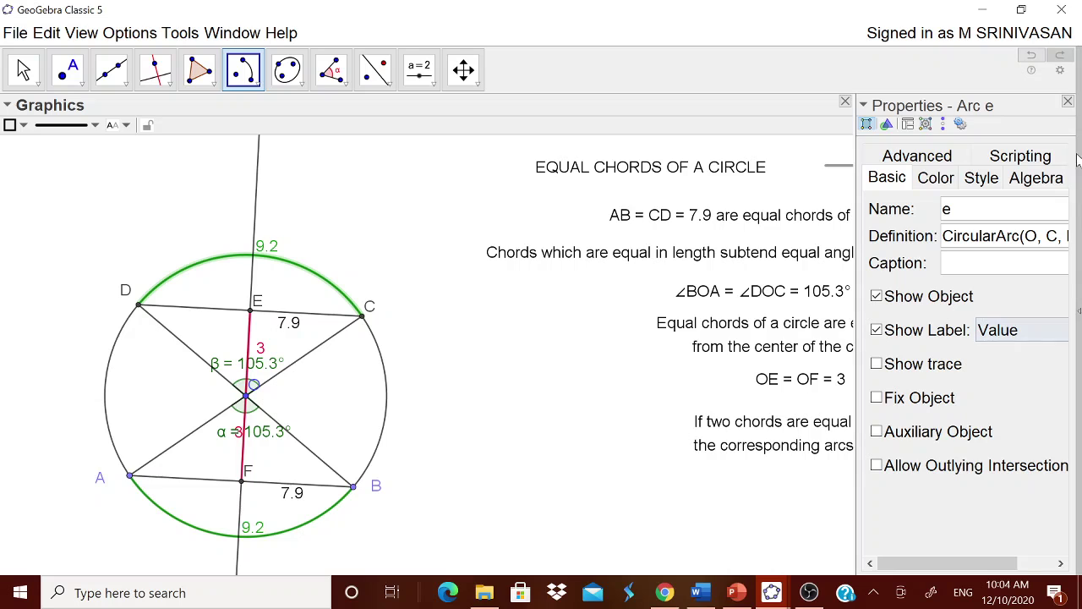
pyautogui.click(1068, 101)
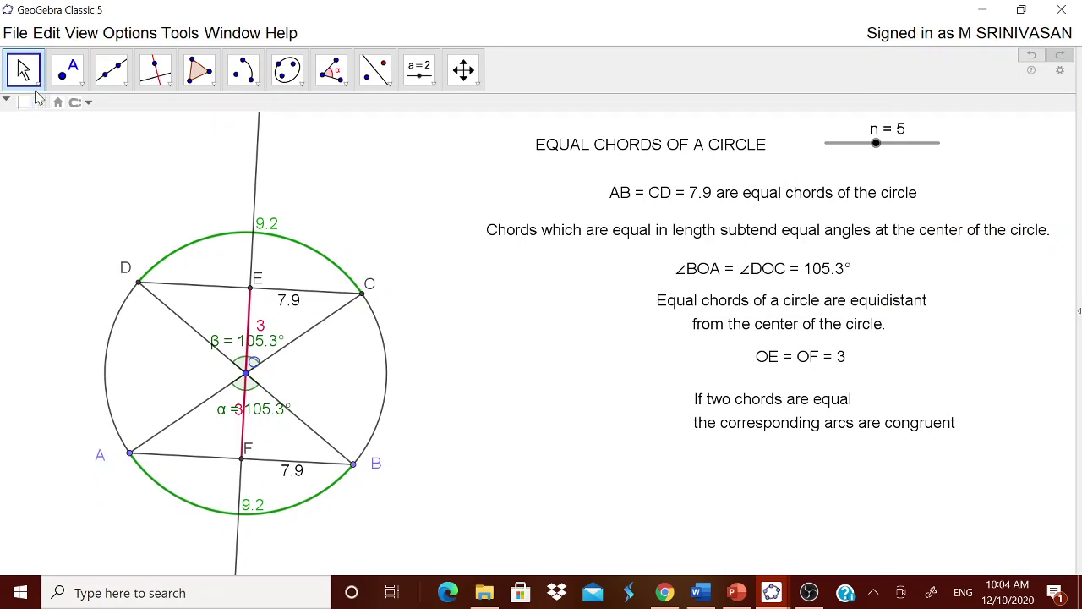
# - Move point B along the circle to lengthen the chords and compare the two arc lengths
pyautogui.click(362, 301)
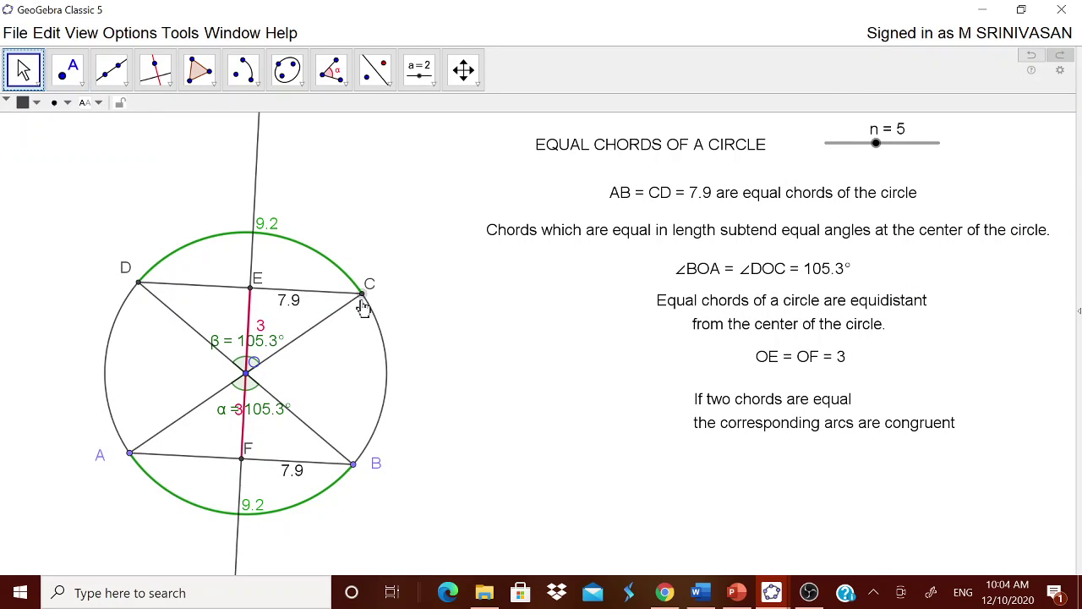
pyautogui.moveTo(354, 475); pyautogui.dragTo(355, 447)
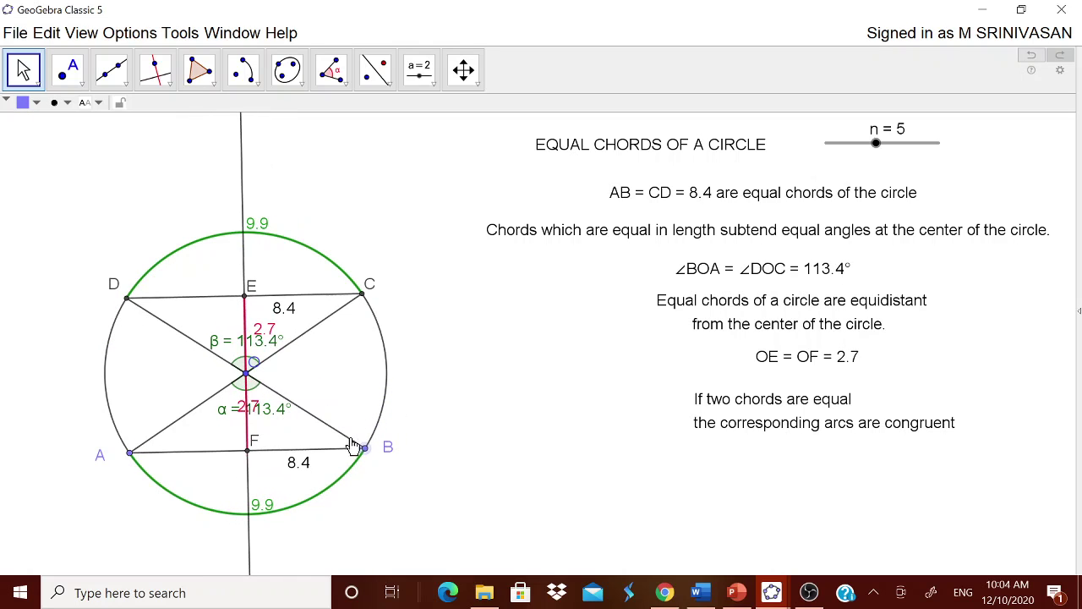
# - Start a new text beside the circle reading "LENTH OF ARC OAB = LENTH OF ARC OCD ="
pyautogui.click(434, 85)
pyautogui.click(437, 87)
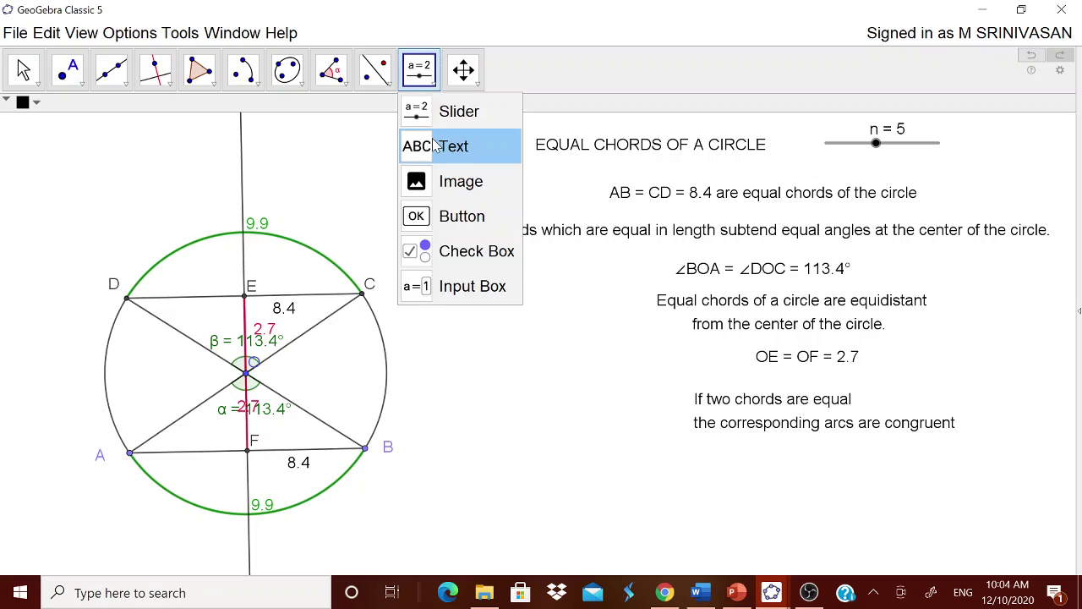
pyautogui.click(453, 145)
pyautogui.click(503, 371)
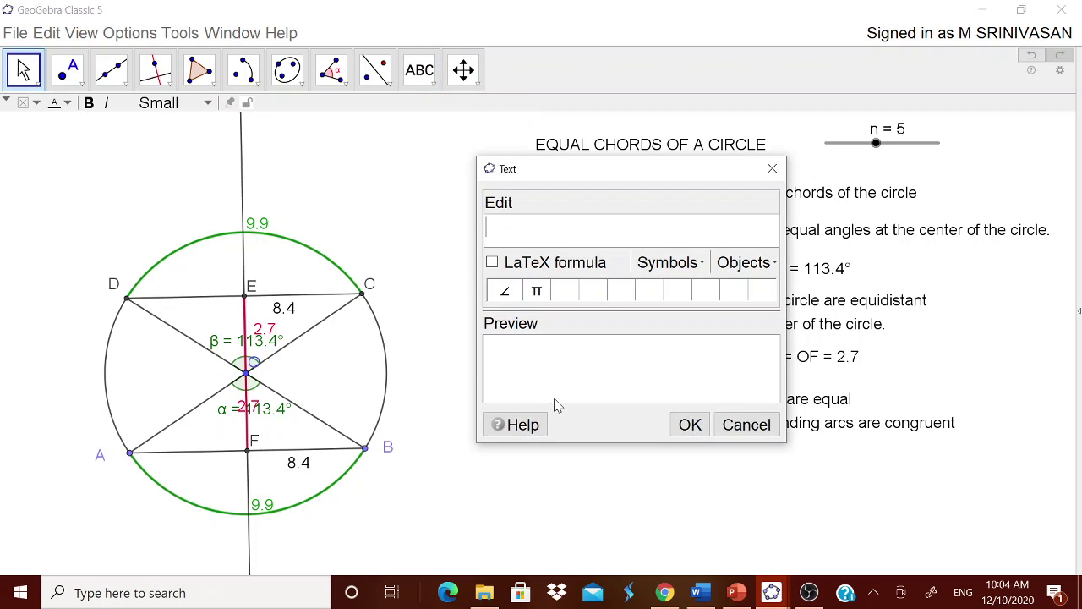
pyautogui.write('LENGT')
pyautogui.write(' OF AR')
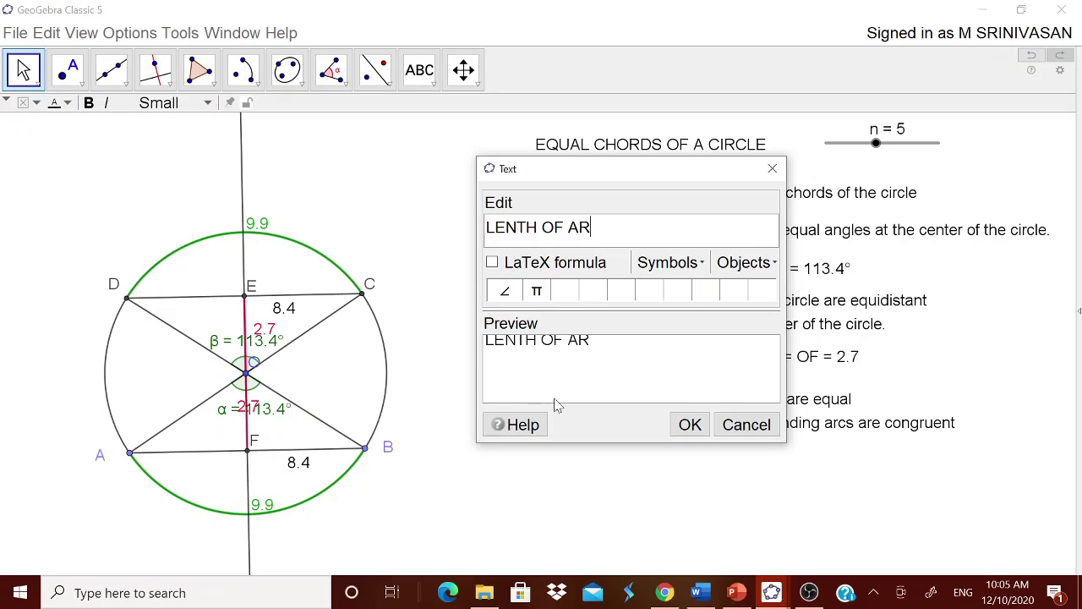
pyautogui.write('C OAB = LE')
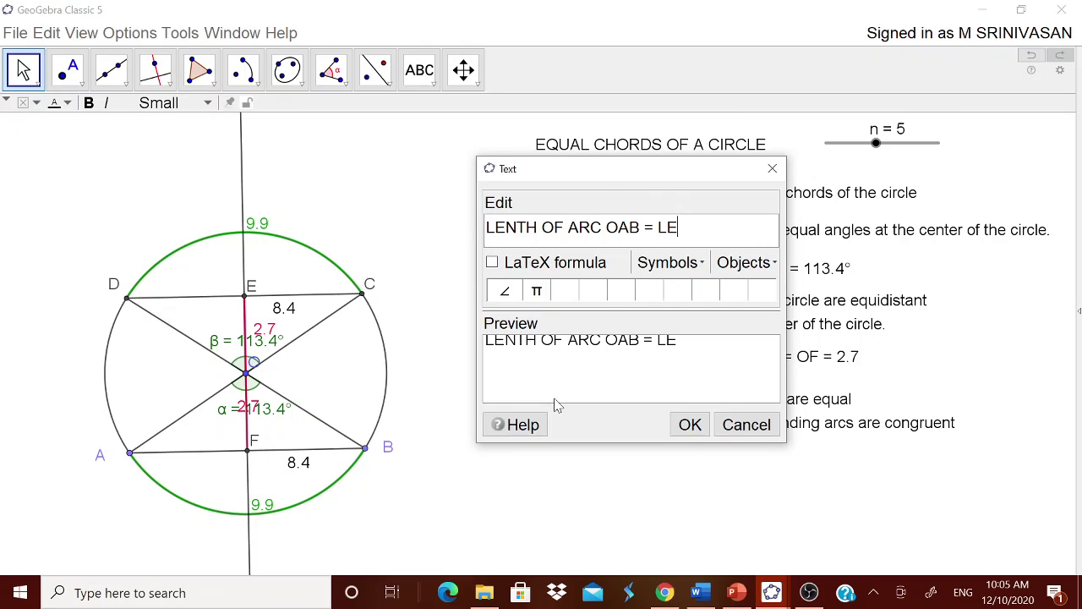
pyautogui.write('NTH OF ARC')
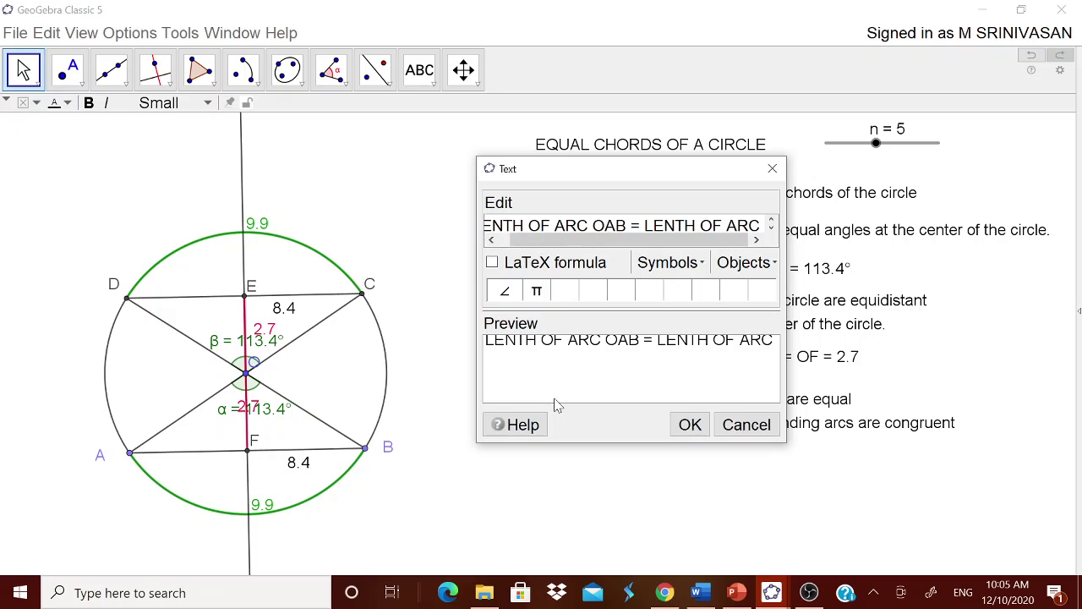
pyautogui.write(' OCD =')
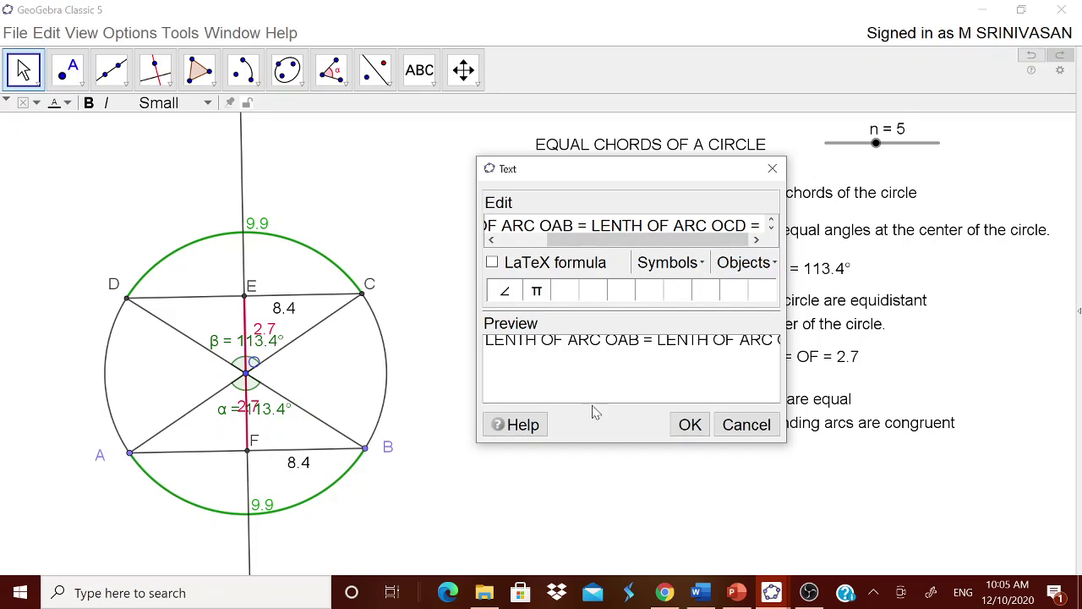
# - Complete the arc-length text with the linked value of arc d (arc AB) and place it below the congruent arcs statement
pyautogui.rightClick(284, 517)
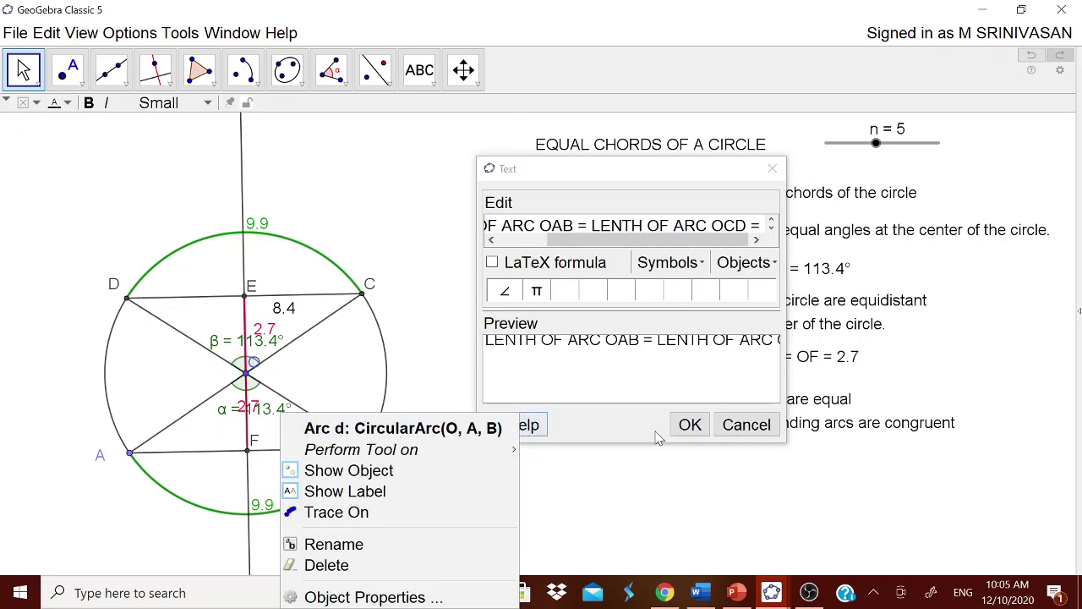
pyautogui.click(744, 262)
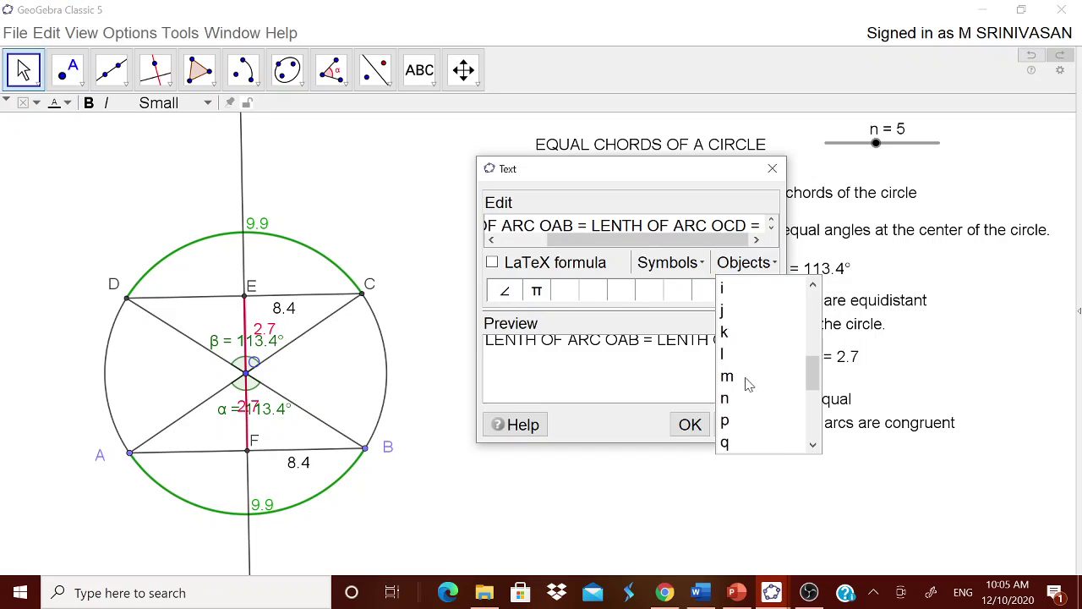
pyautogui.moveTo(810, 370); pyautogui.dragTo(811, 326)
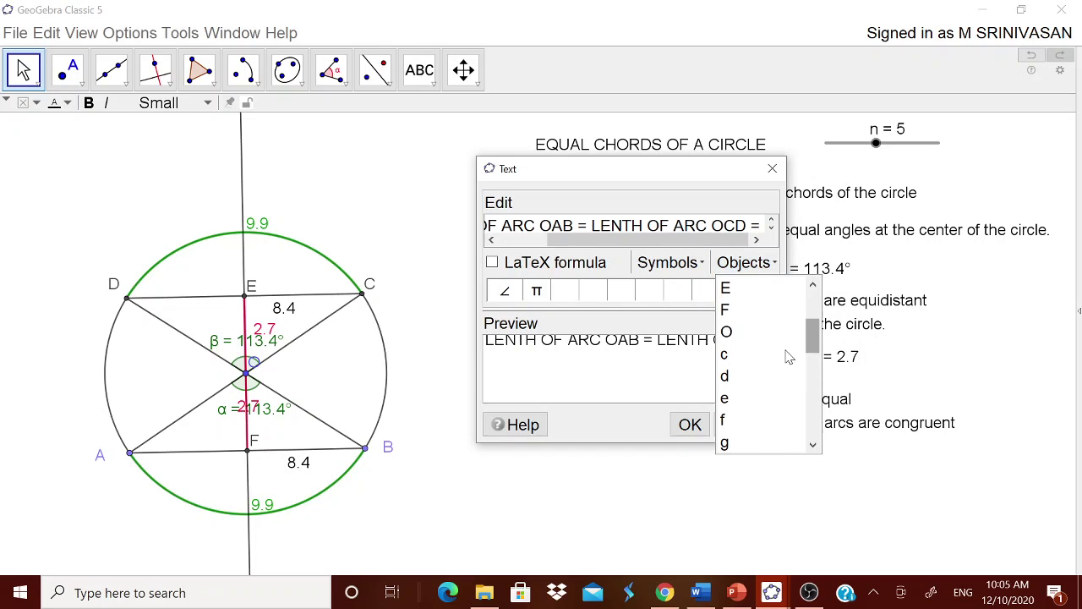
pyautogui.click(752, 377)
pyautogui.click(689, 424)
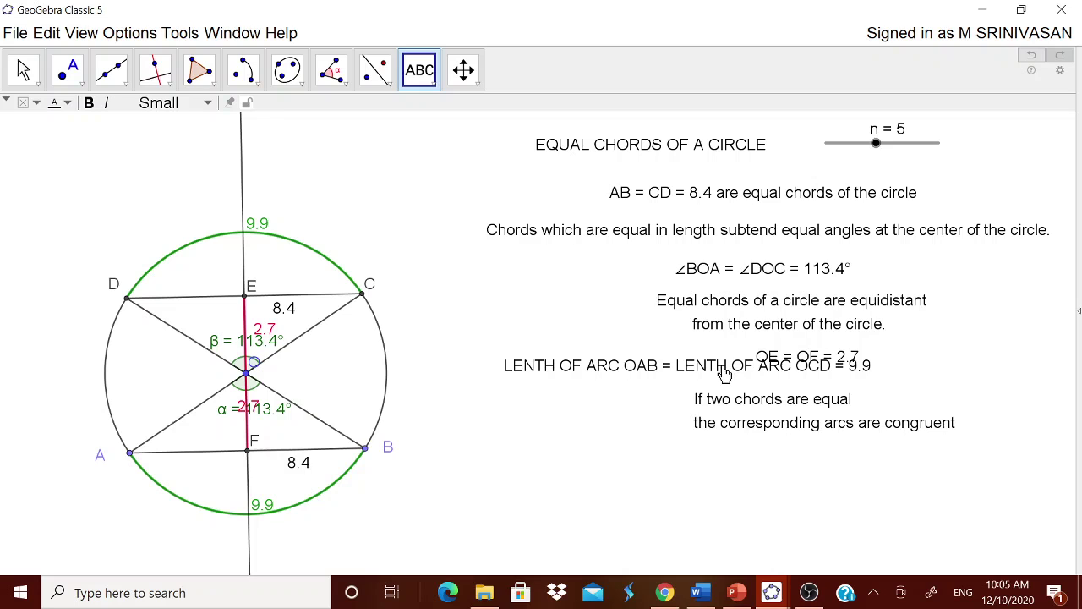
pyautogui.moveTo(728, 373); pyautogui.dragTo(849, 467)
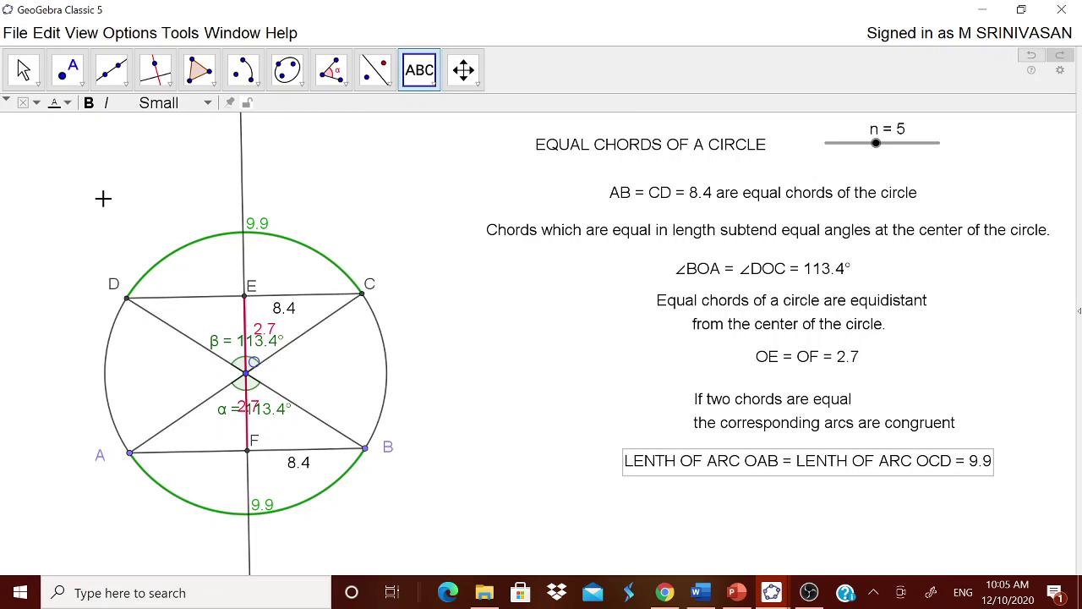
pyautogui.click(23, 69)
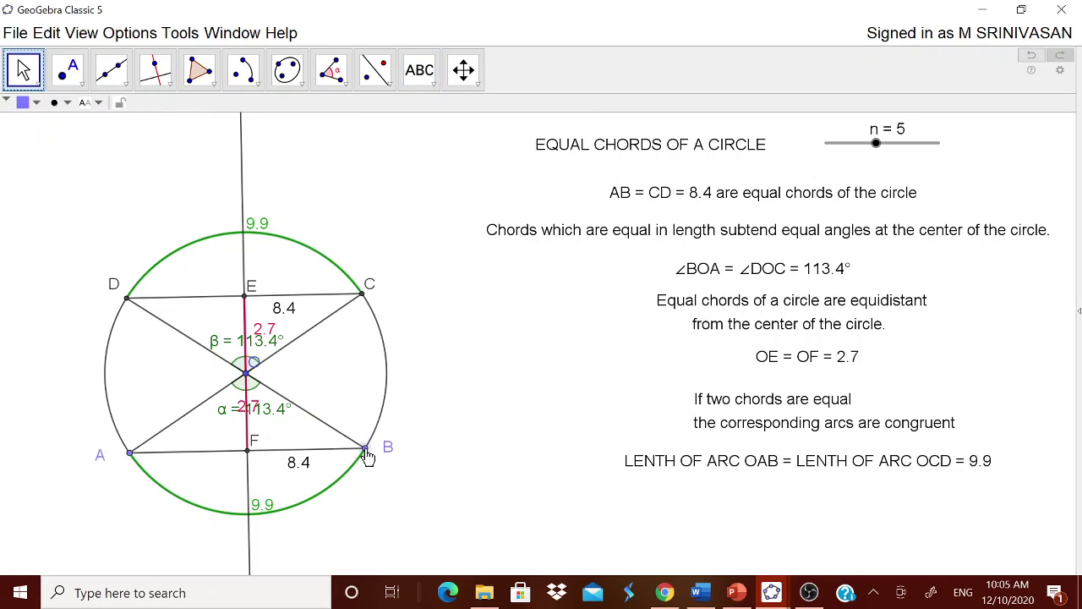